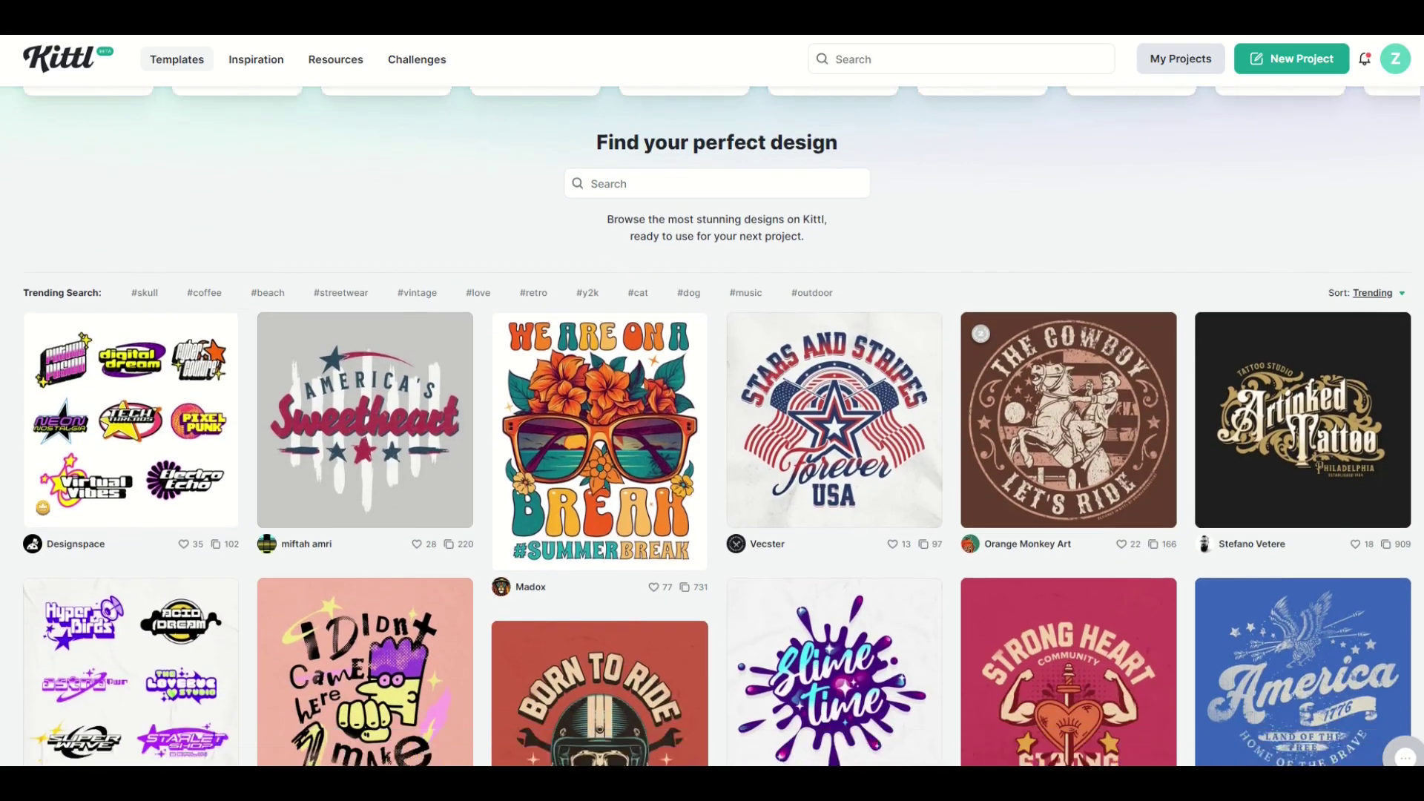
- Create a blank portrait artboard sized 4500 × 5400 px
{"action": "scroll", "coordinate": [712, 426], "scroll_direction": "down", "scroll_amount": 4}
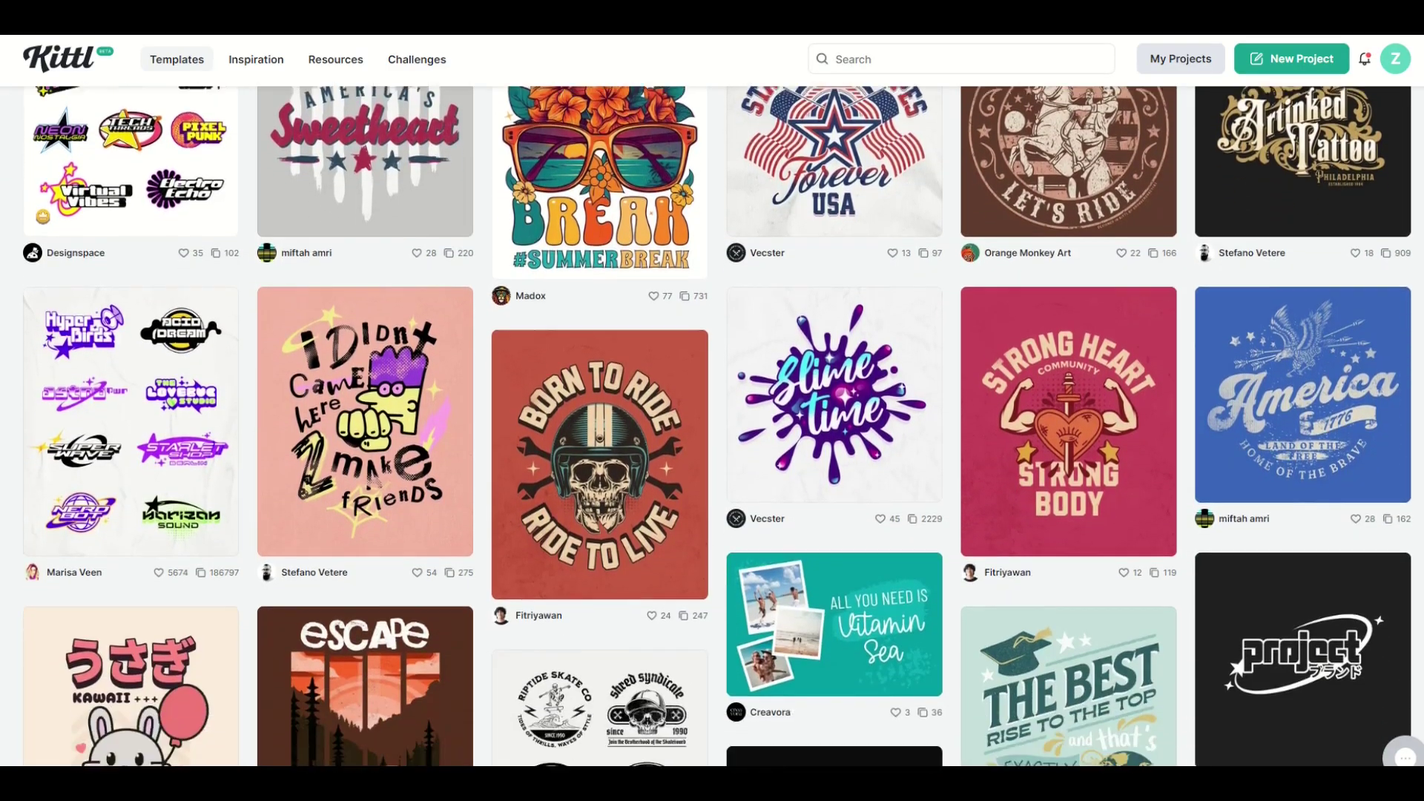
{"action": "scroll", "coordinate": [712, 426], "scroll_direction": "down", "scroll_amount": 5}
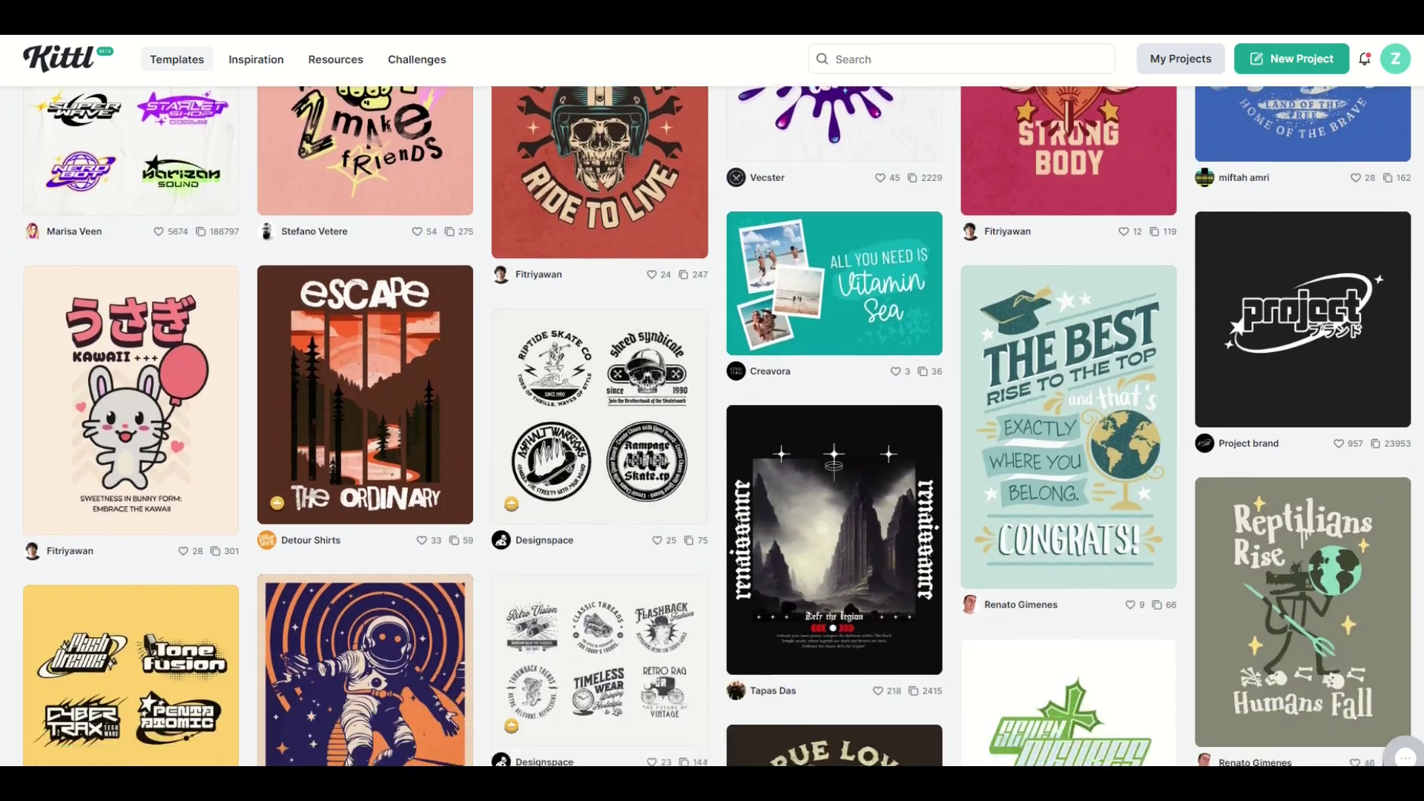
{"action": "scroll", "coordinate": [1260, 224], "scroll_direction": "down", "scroll_amount": 3}
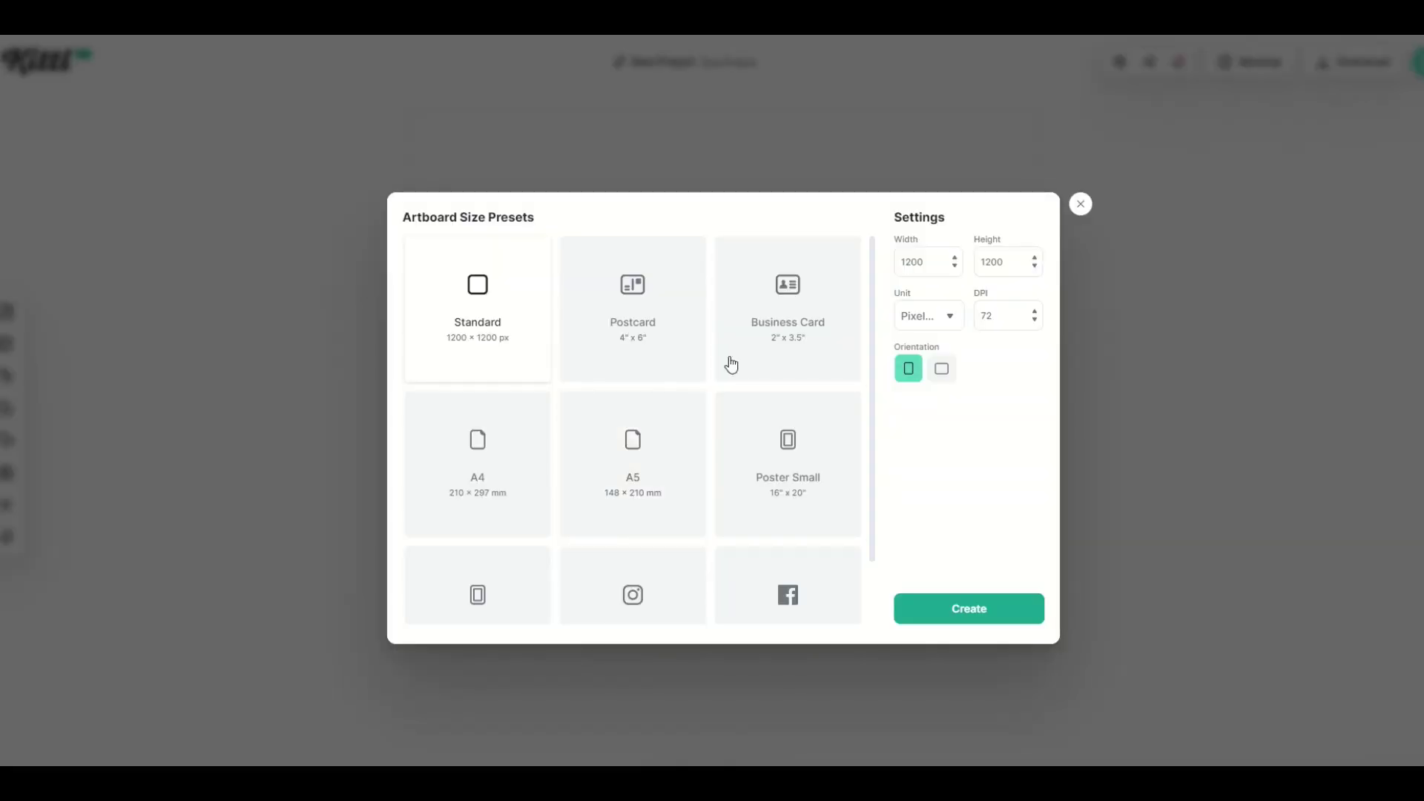
{"action": "double_click", "coordinate": [912, 262]}
{"action": "type", "text": "4500"}
{"action": "key", "text": "Tab"}
{"action": "key", "text": "Tab"}
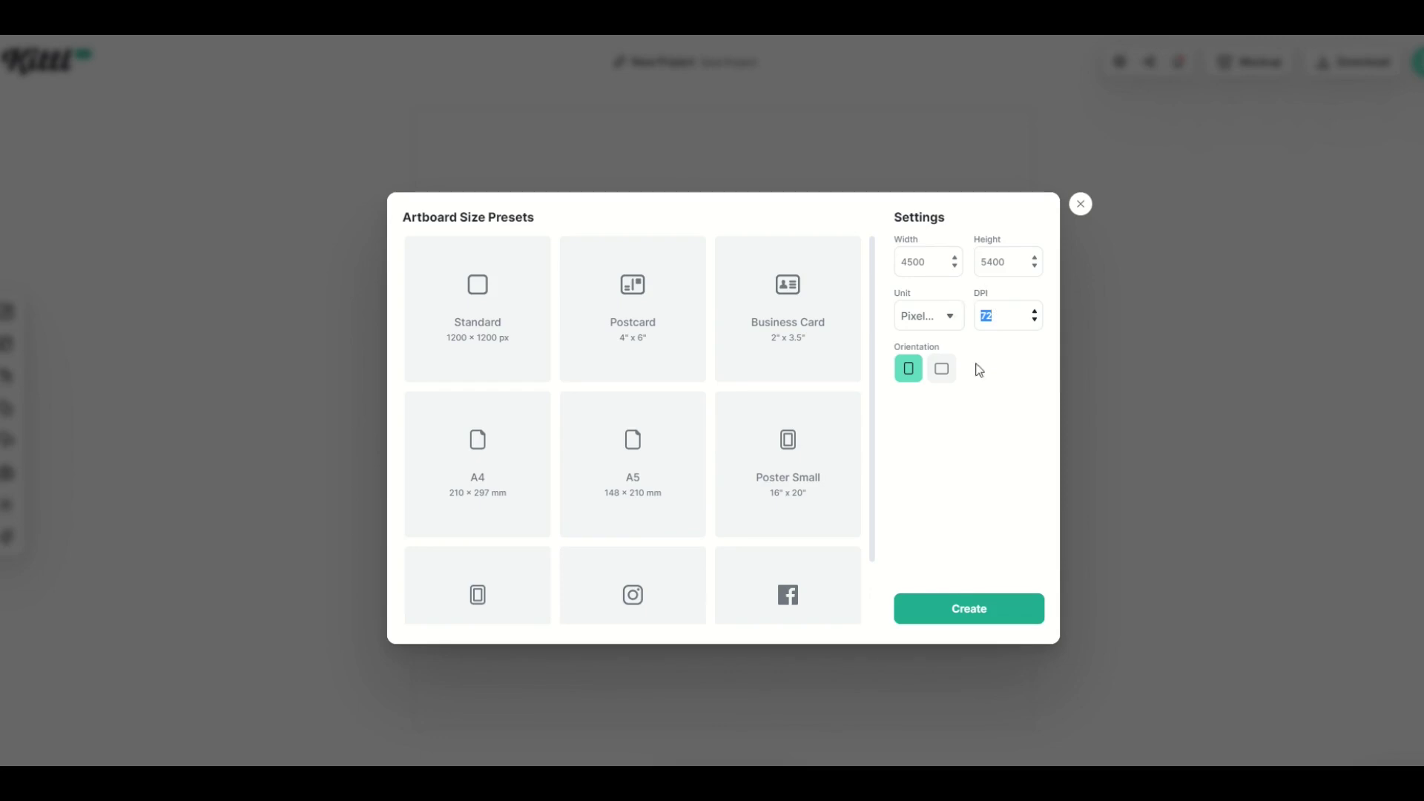
{"action": "left_click", "coordinate": [949, 609]}
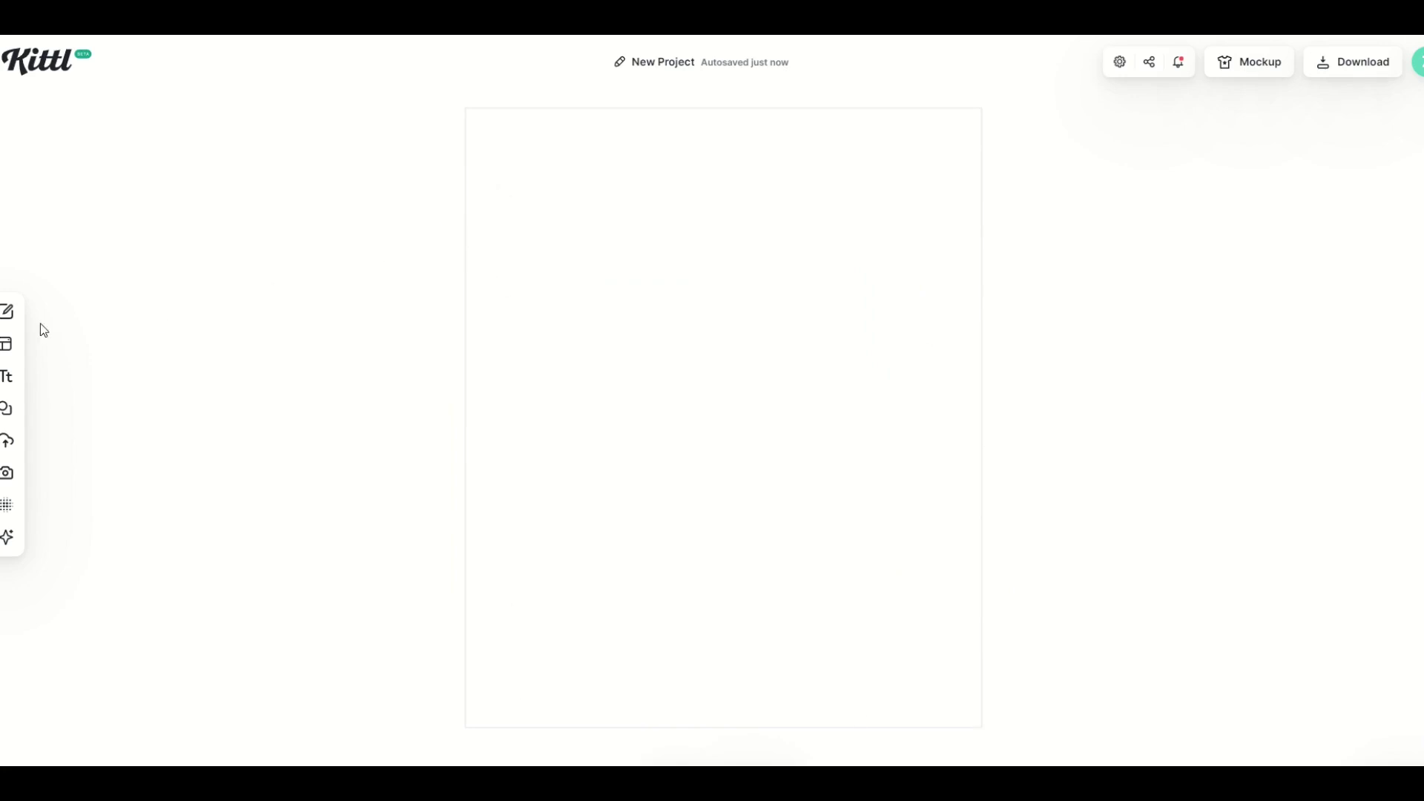
- Add the arch-shaped mask from Elements > Masks, enlarge it and move it toward the centre
{"action": "mouse_move", "coordinate": [18, 331]}
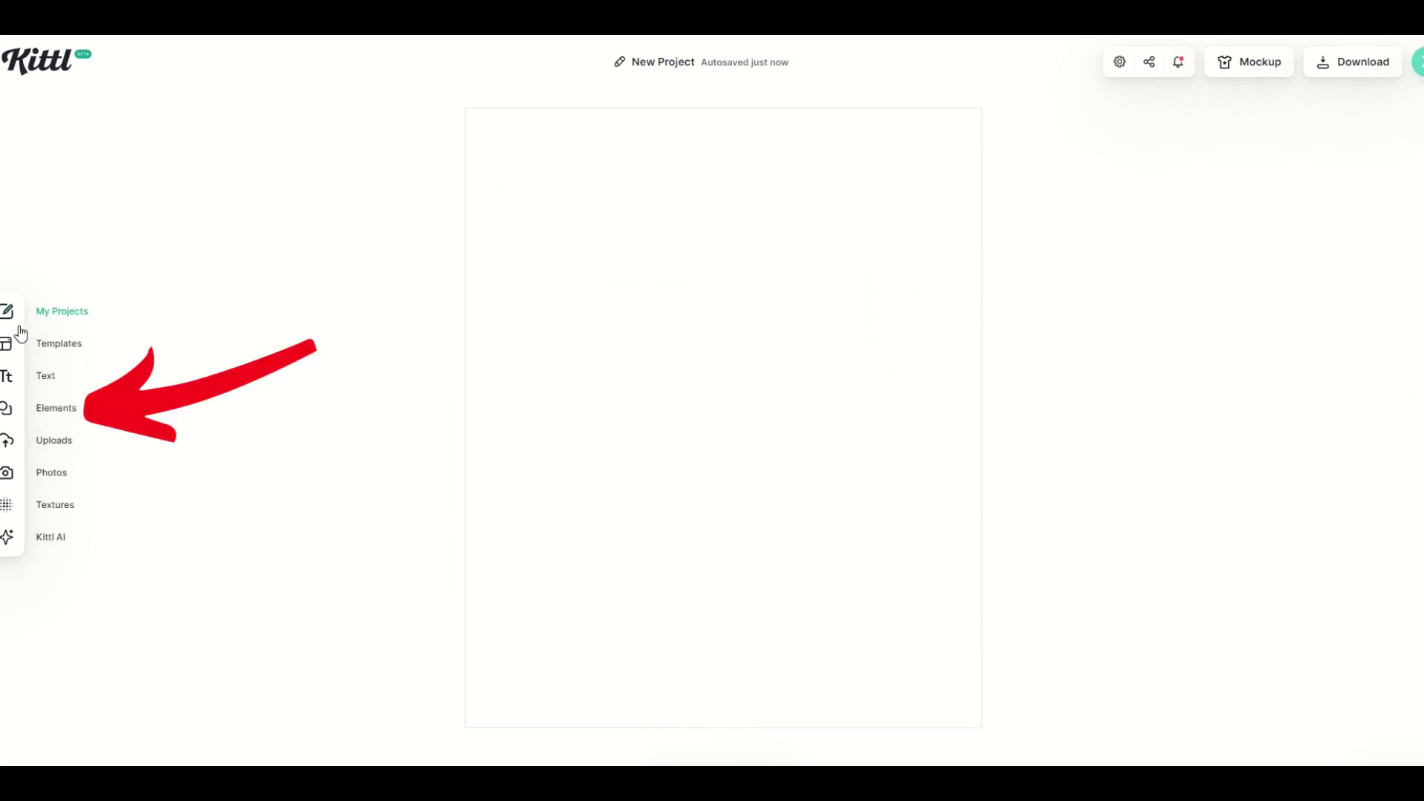
{"action": "left_click", "coordinate": [9, 408]}
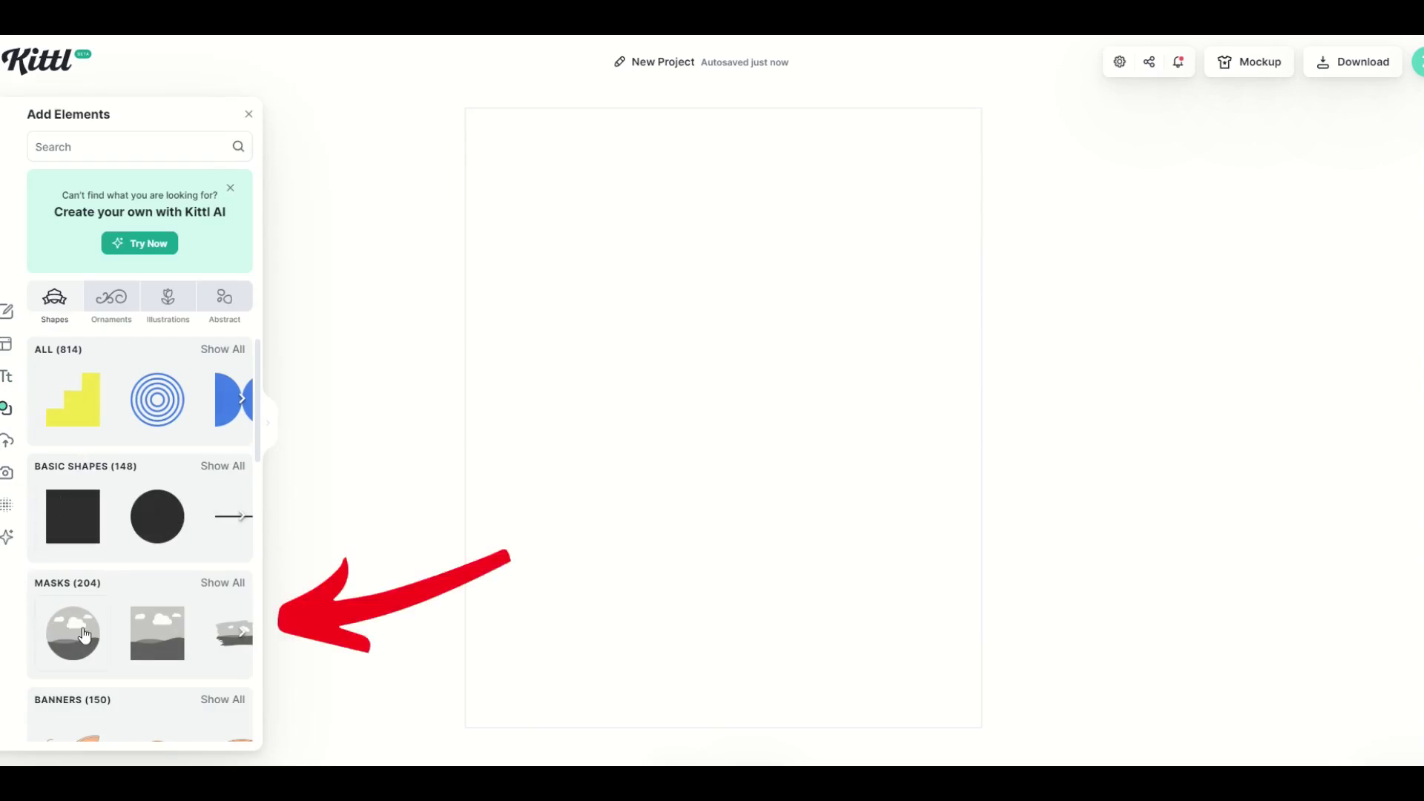
{"action": "left_click", "coordinate": [203, 585]}
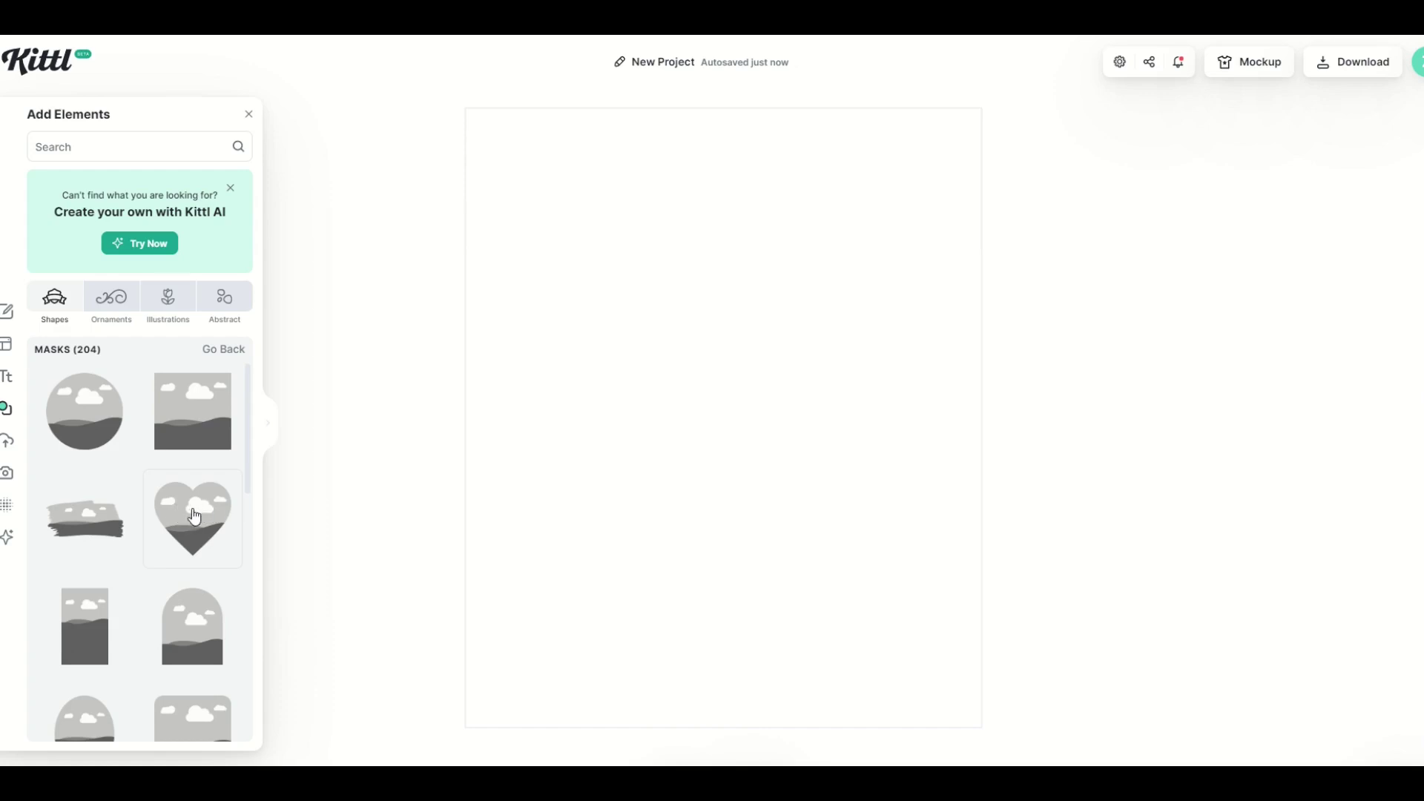
{"action": "scroll", "coordinate": [126, 496], "scroll_direction": "down", "scroll_amount": 1}
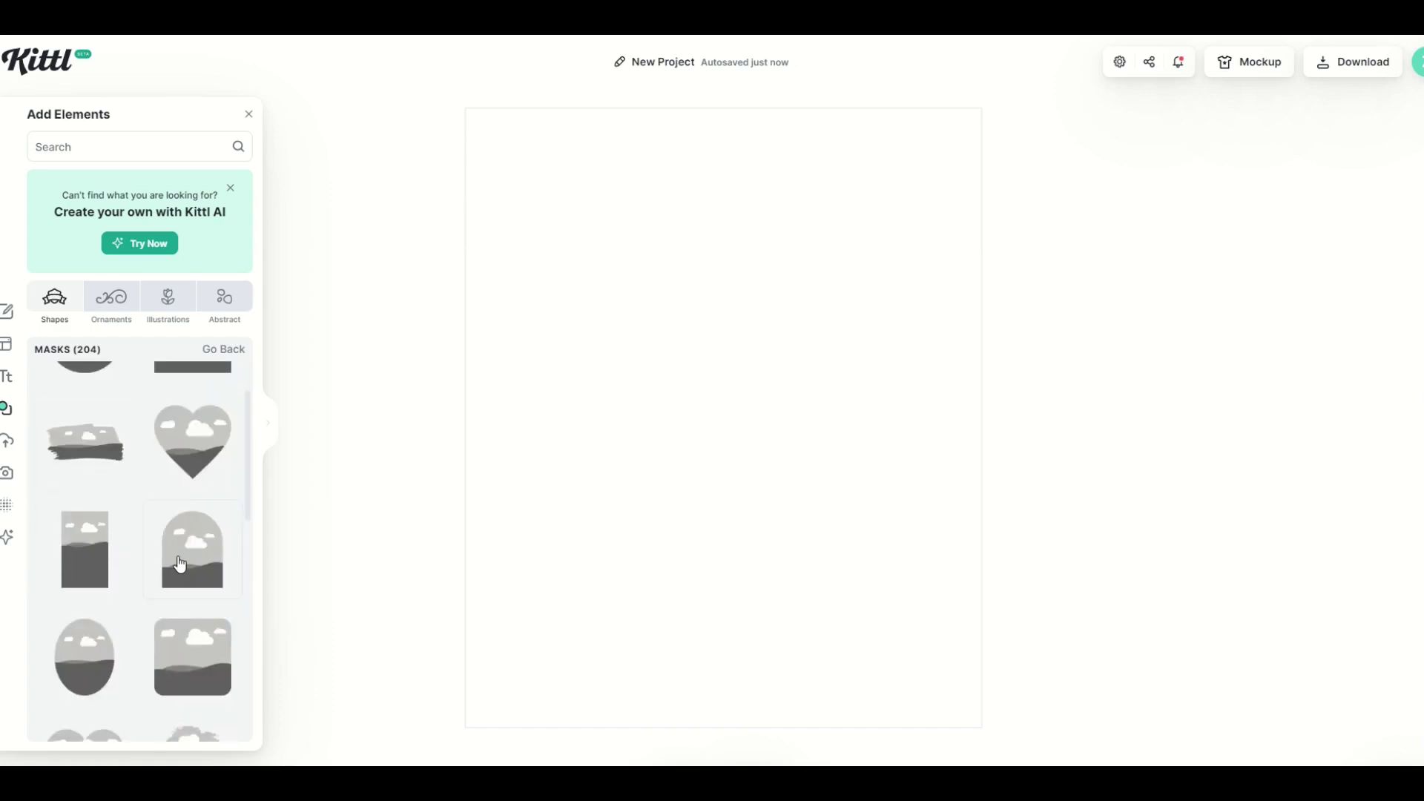
{"action": "left_click", "coordinate": [180, 565]}
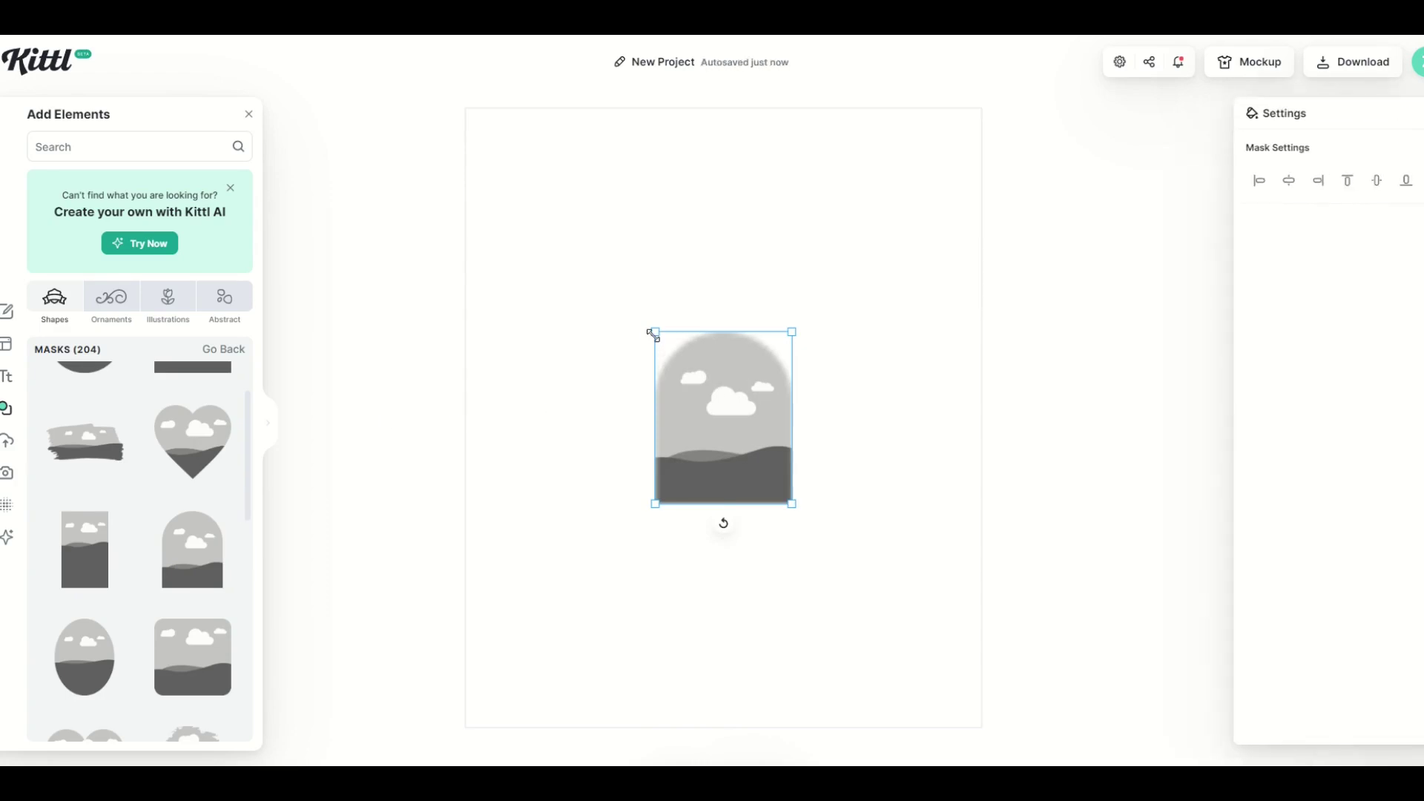
{"action": "left_click_drag", "start_coordinate": [647, 321], "coordinate": [528, 172]}
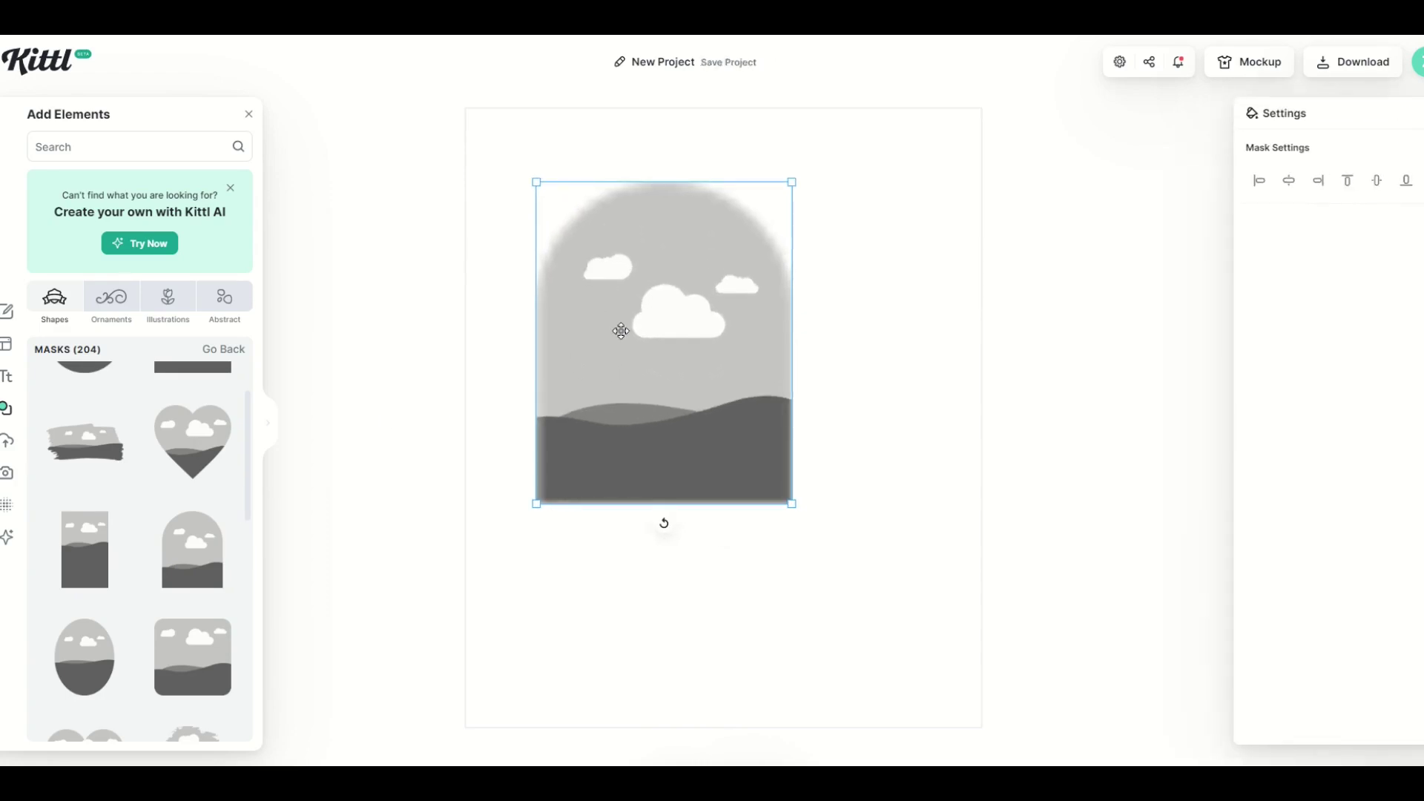
{"action": "left_click_drag", "start_coordinate": [642, 334], "coordinate": [721, 368]}
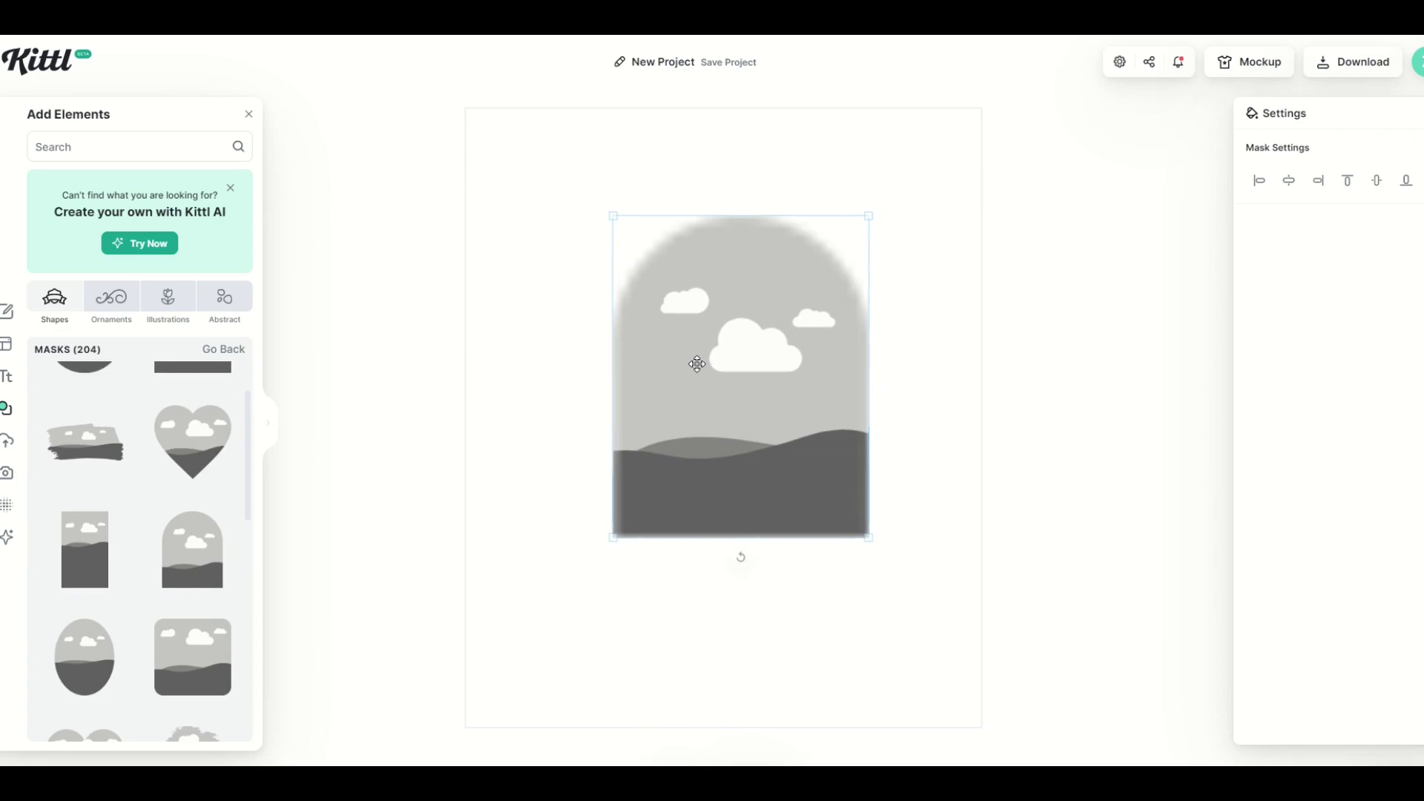
- Add the striped sunset circle from Ocean Beach illustrations, enlarged, over the arch mask
{"action": "left_click", "coordinate": [552, 372]}
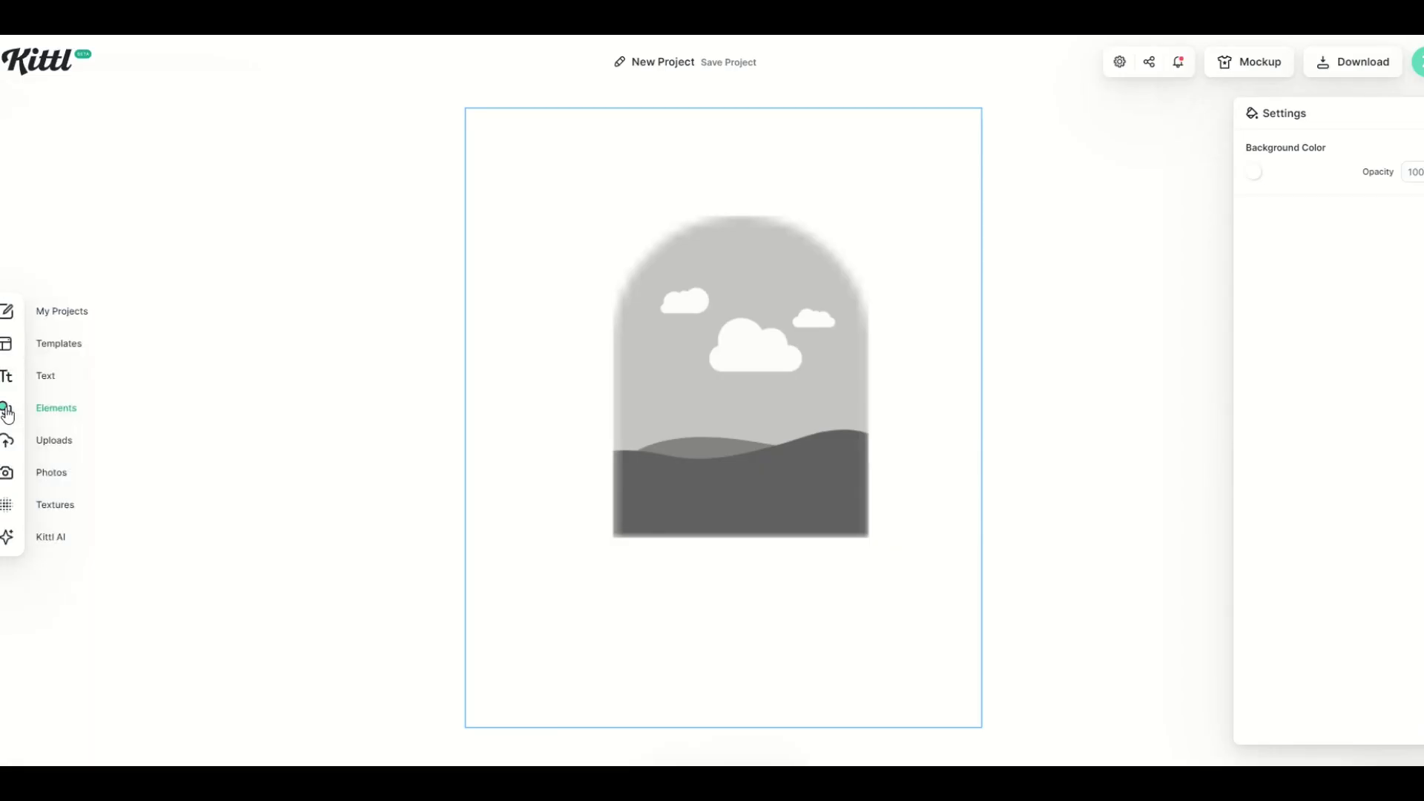
{"action": "left_click", "coordinate": [33, 408]}
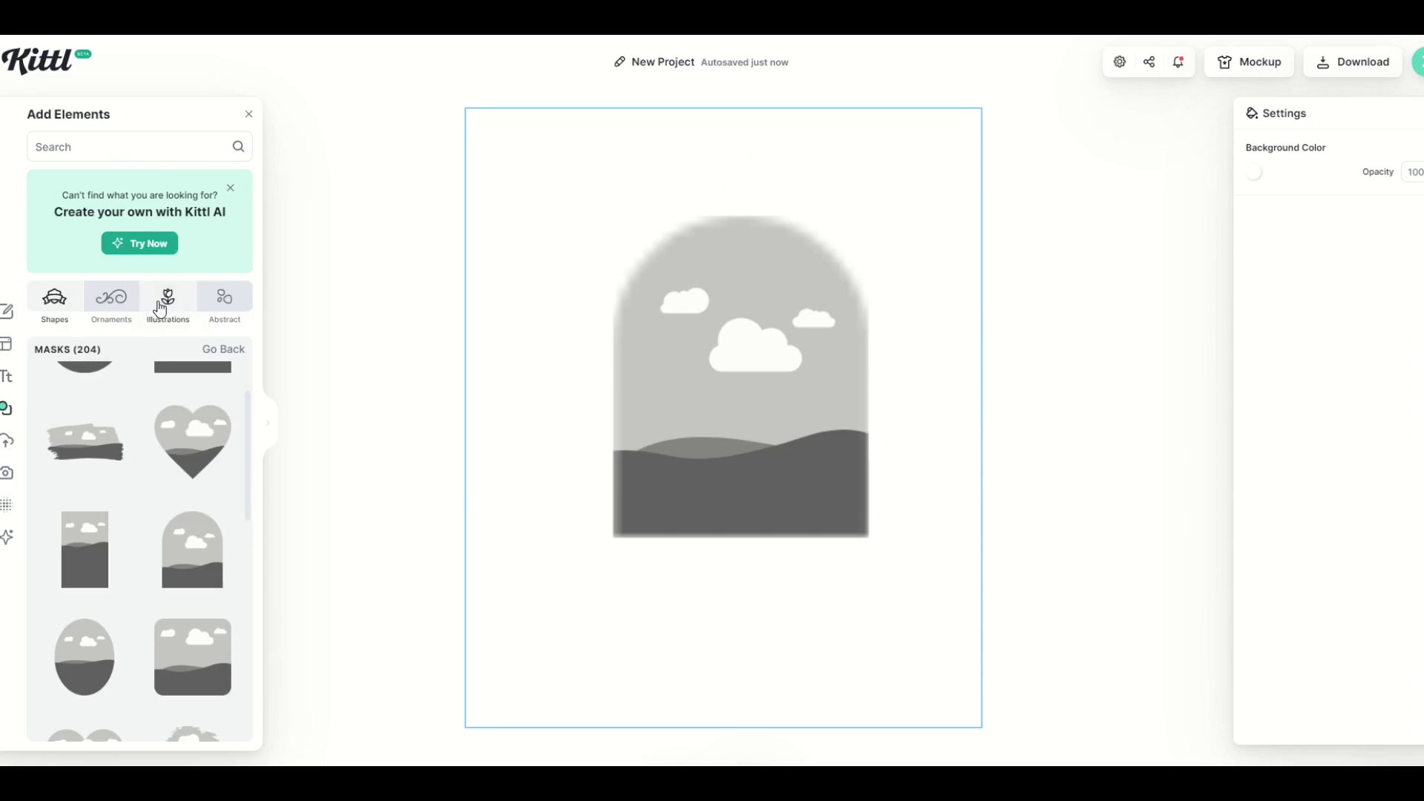
{"action": "left_click", "coordinate": [167, 304]}
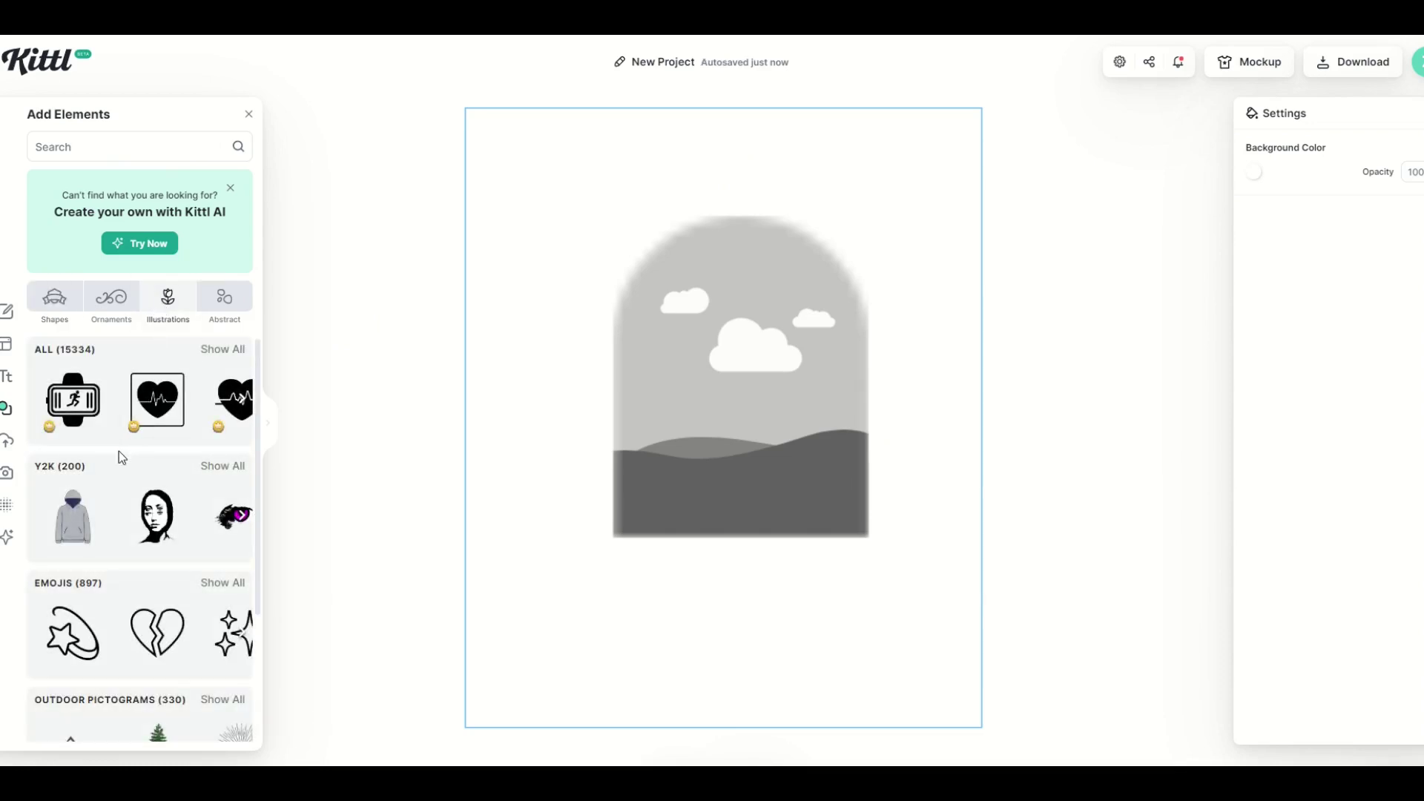
{"action": "scroll", "coordinate": [119, 451], "scroll_direction": "down", "scroll_amount": 3}
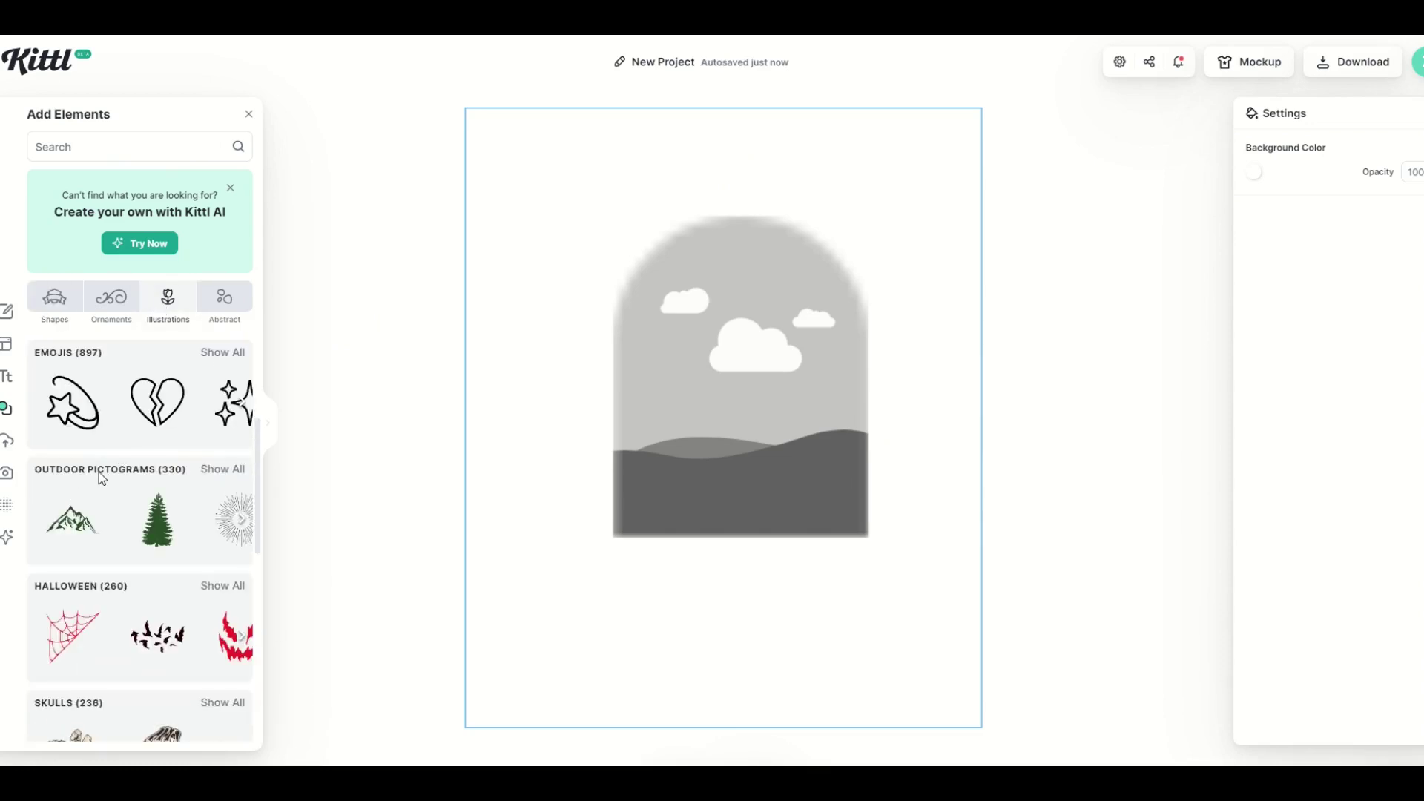
{"action": "left_click", "coordinate": [101, 479]}
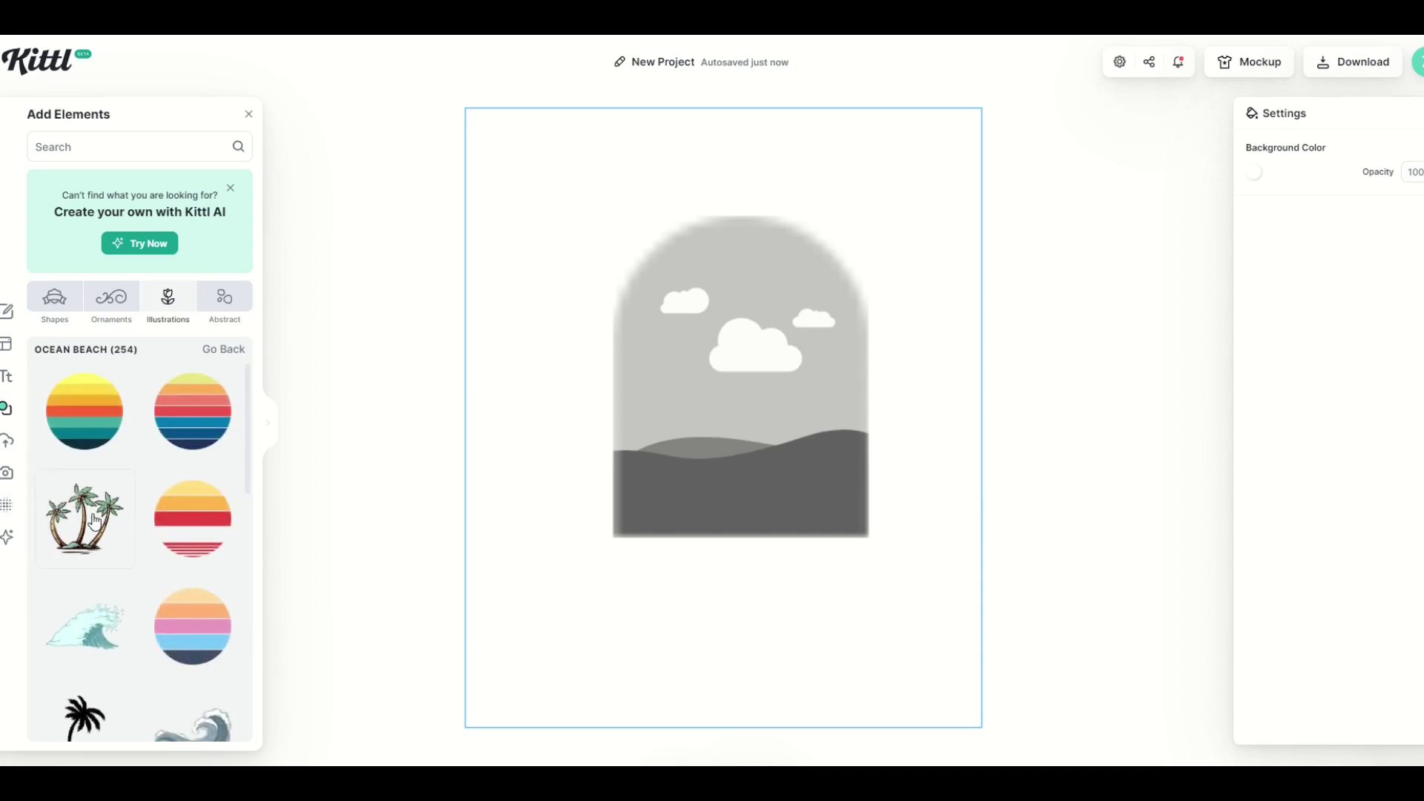
{"action": "left_click", "coordinate": [74, 439]}
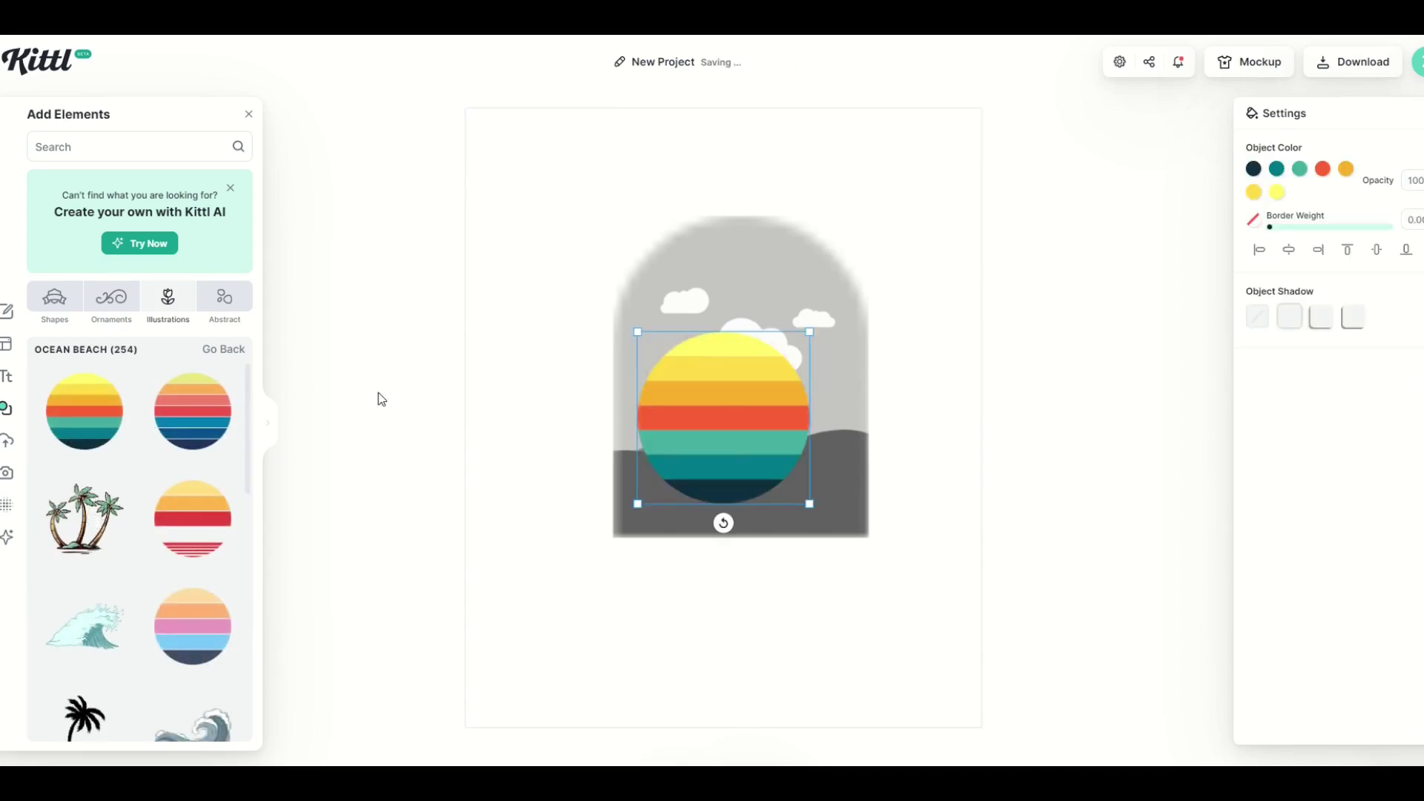
{"action": "left_click_drag", "start_coordinate": [721, 406], "coordinate": [523, 229]}
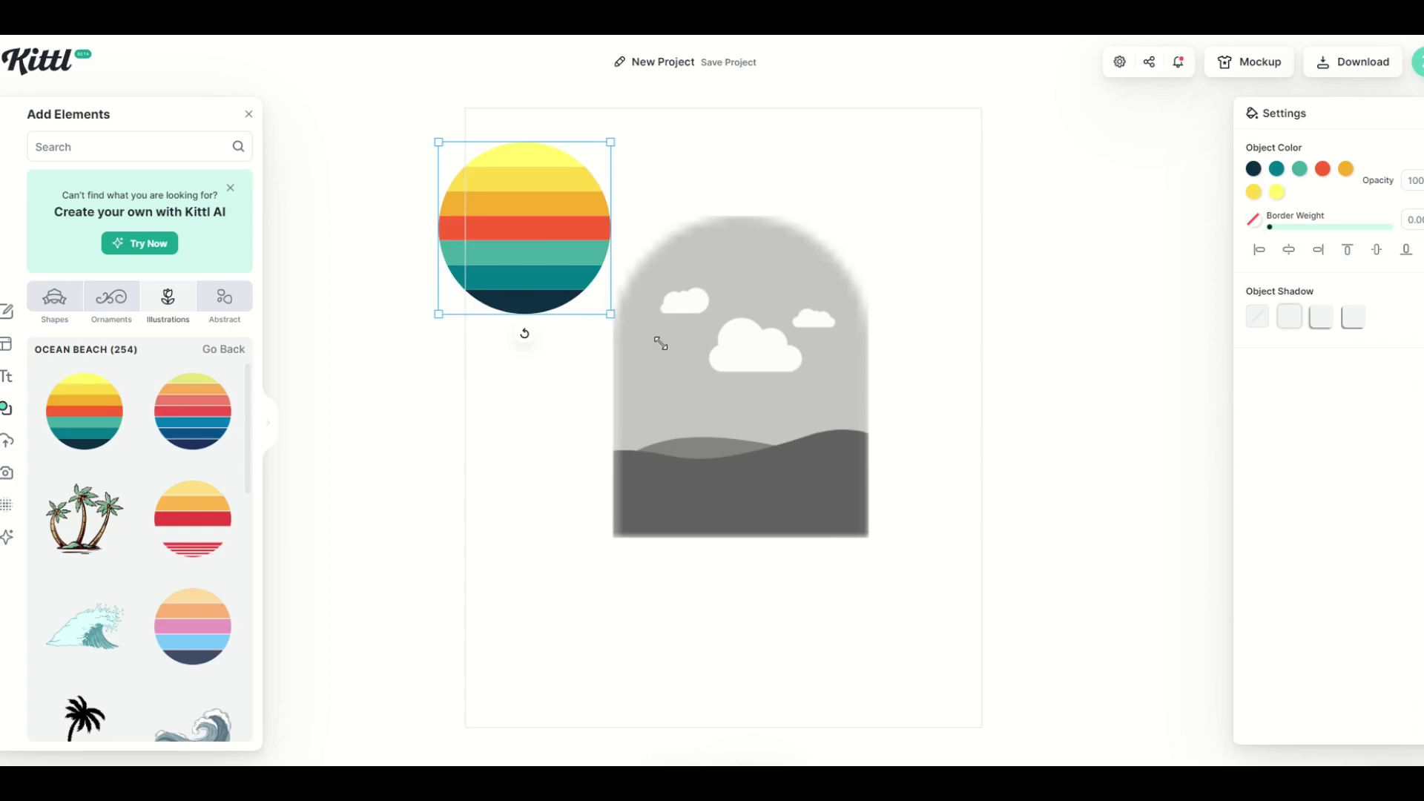
{"action": "left_click_drag", "start_coordinate": [610, 318], "coordinate": [690, 540]}
{"action": "left_click_drag", "start_coordinate": [521, 386], "coordinate": [702, 397]}
- Enlarge the sunset to fill the arch, nudge the artwork, and recolour the red stripe magenta
{"action": "key", "text": "Delete"}
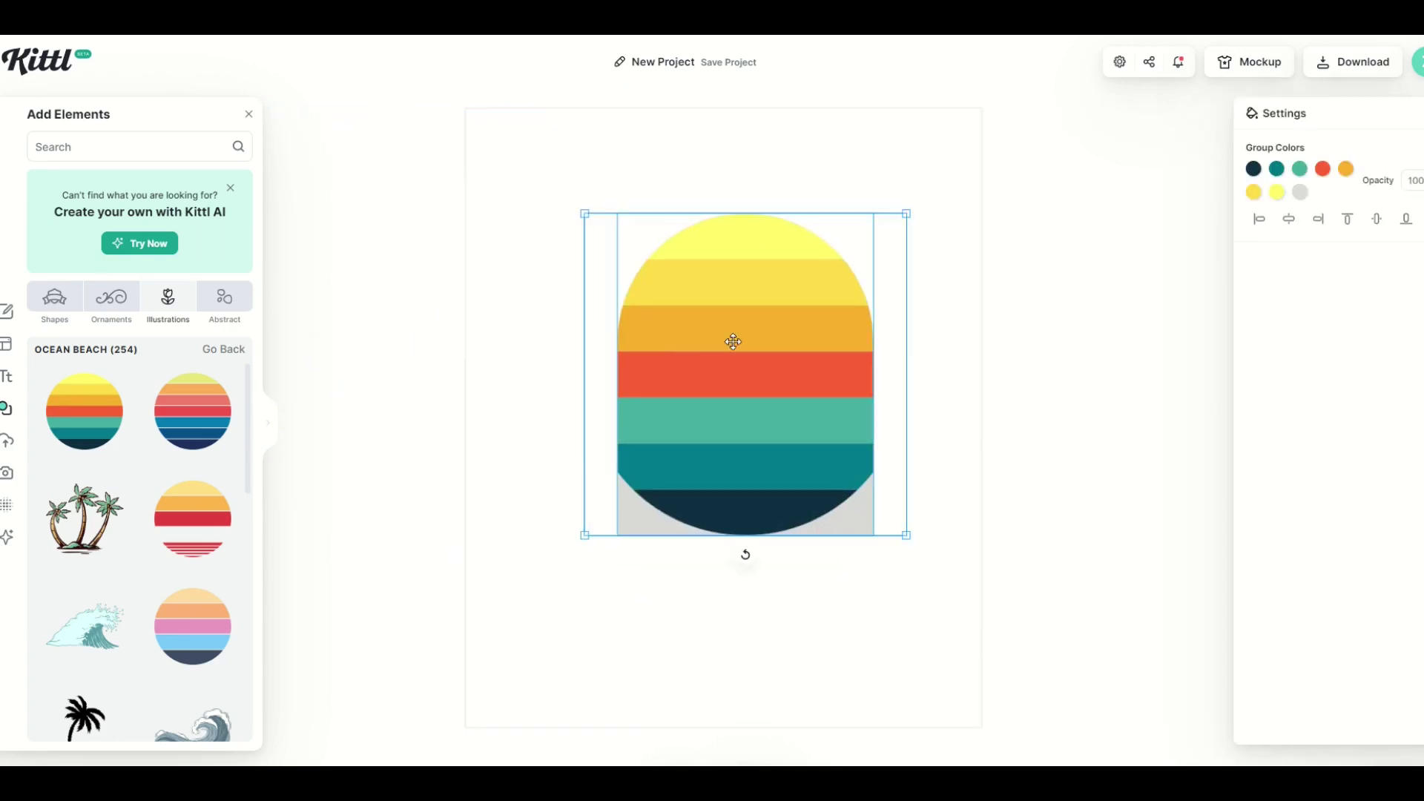
{"action": "left_click_drag", "start_coordinate": [734, 340], "coordinate": [545, 249]}
{"action": "left_click", "coordinate": [696, 317]}
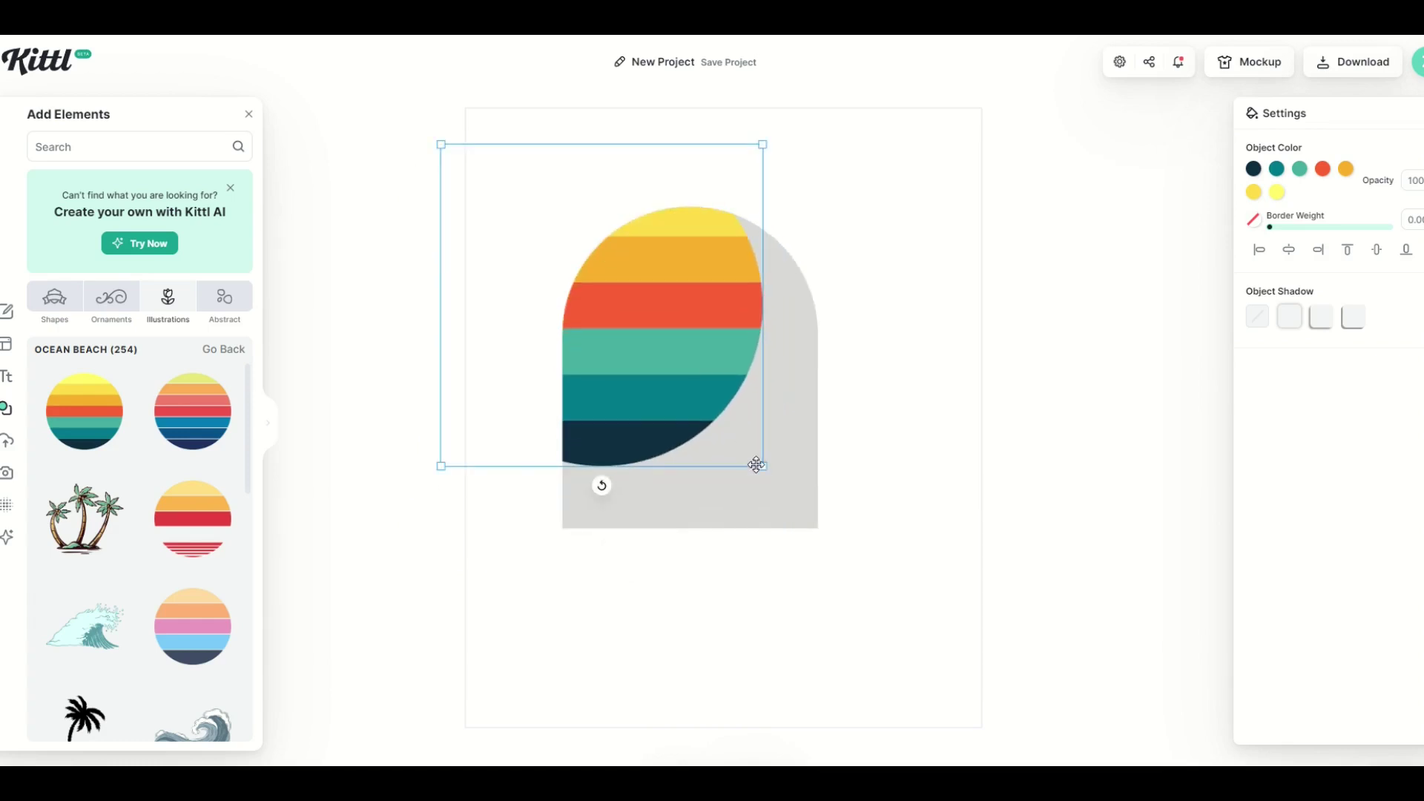
{"action": "left_click_drag", "start_coordinate": [777, 474], "coordinate": [972, 585]}
{"action": "left_click", "coordinate": [553, 500]}
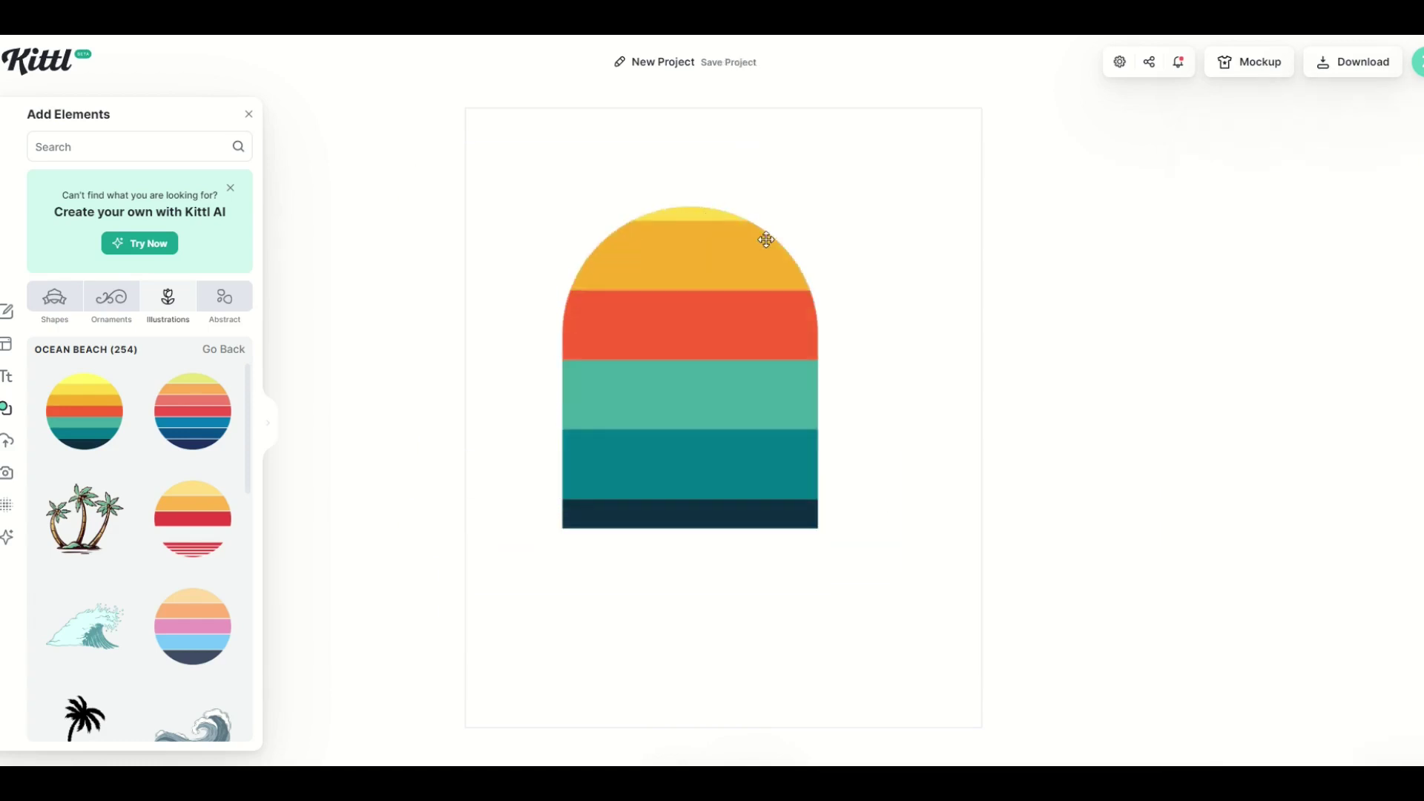
{"action": "left_click", "coordinate": [752, 470]}
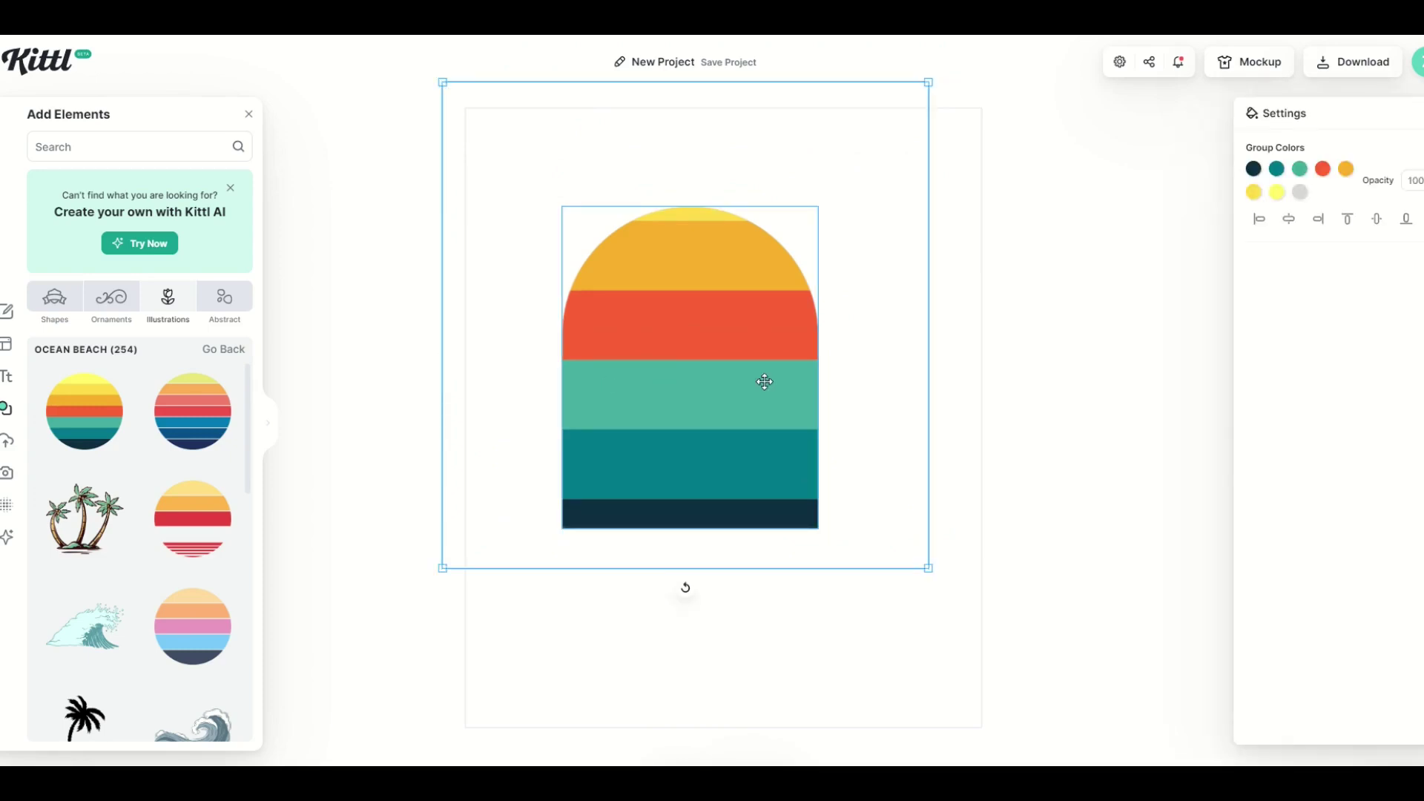
{"action": "left_click_drag", "start_coordinate": [674, 340], "coordinate": [721, 418]}
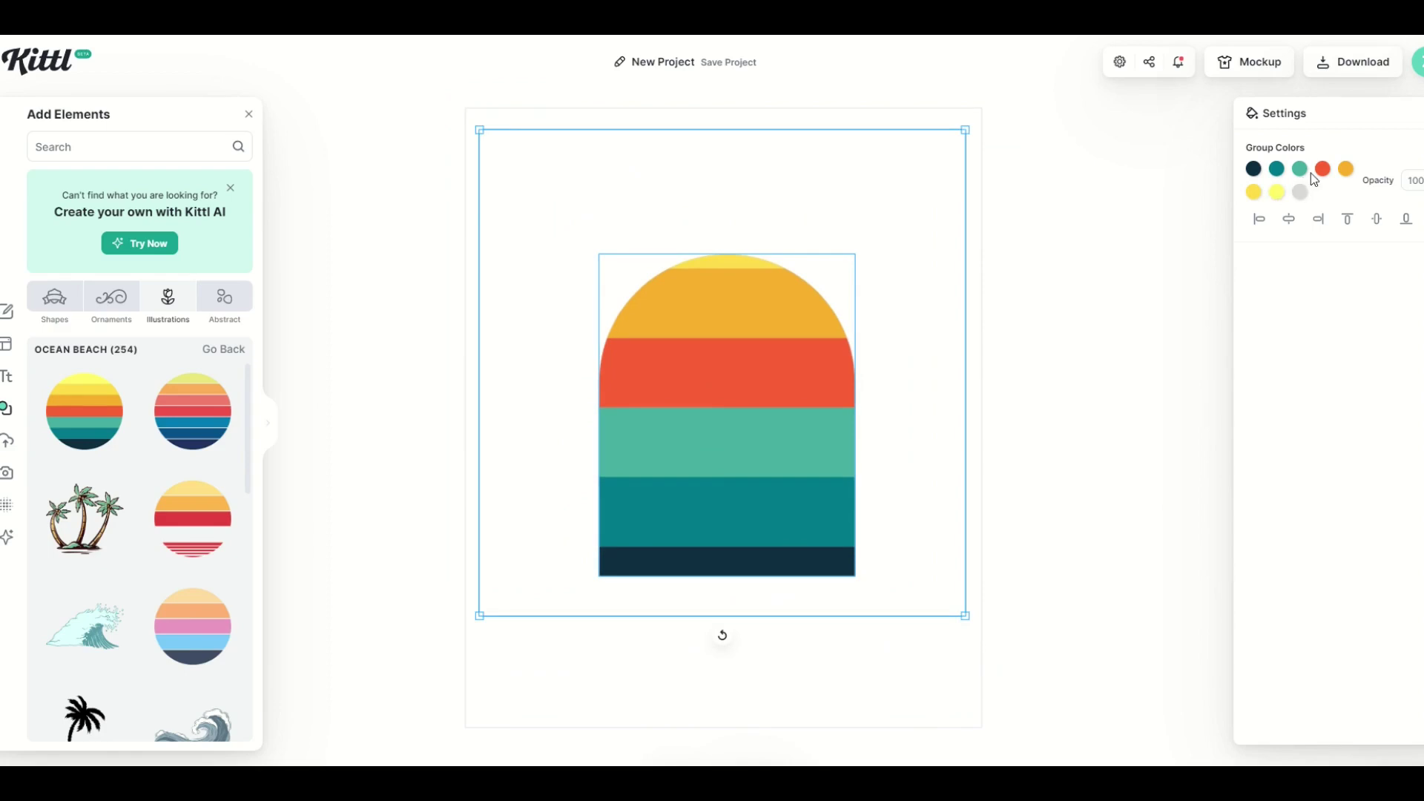
{"action": "left_click", "coordinate": [1320, 170]}
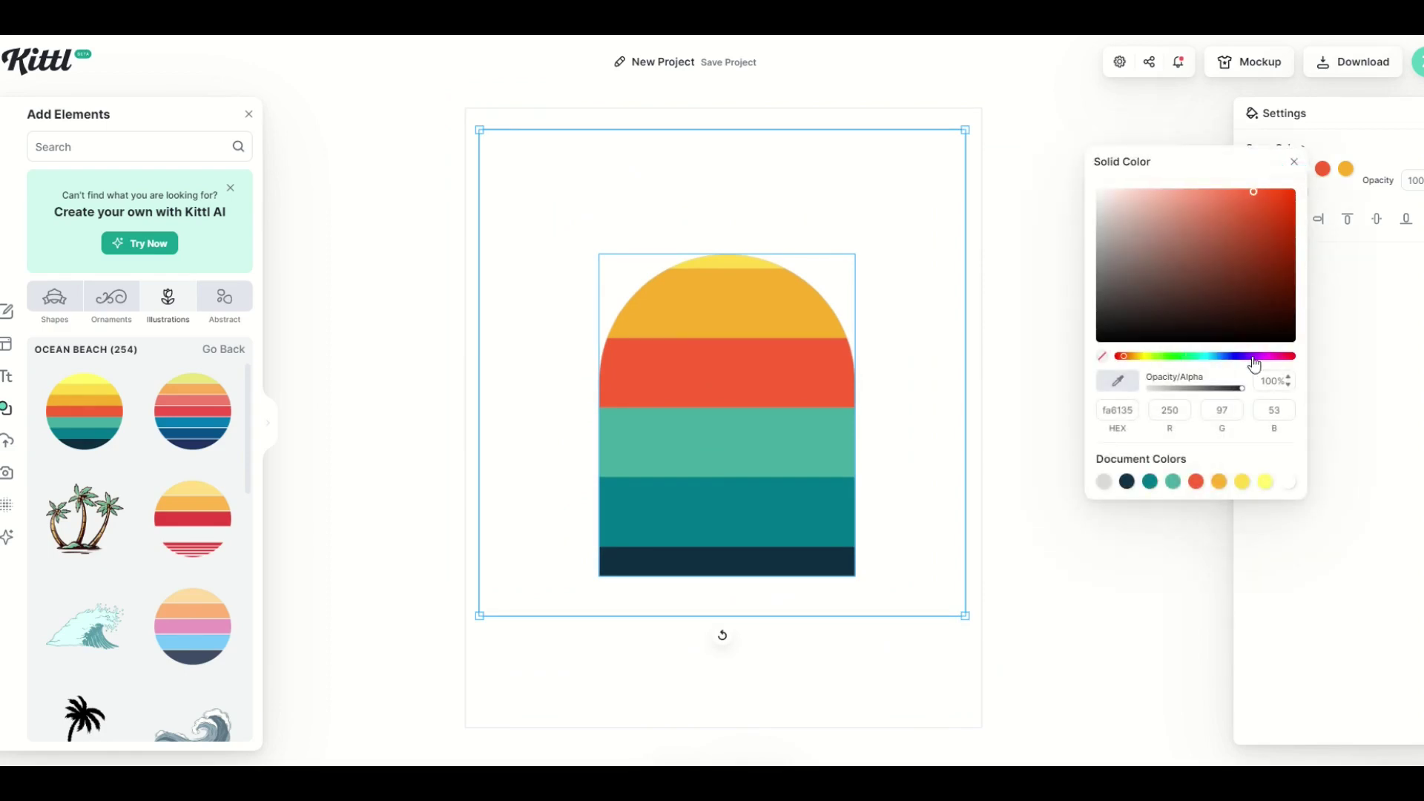
{"action": "left_click", "coordinate": [1262, 357]}
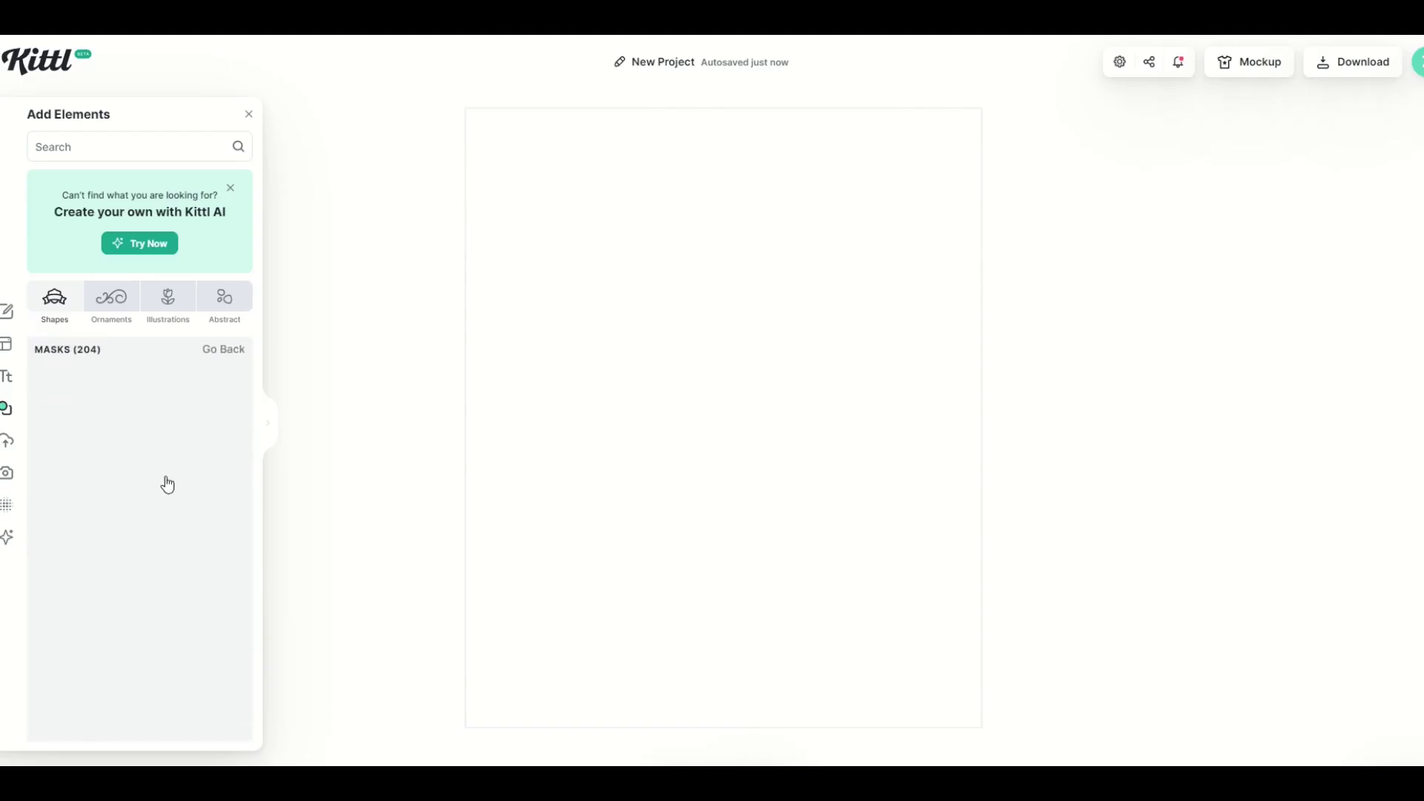
- Add a heart-shaped mask and enlarge it at the centre of the page
{"action": "scroll", "coordinate": [104, 486], "scroll_direction": "down", "scroll_amount": 2}
{"action": "scroll", "coordinate": [103, 486], "scroll_direction": "down", "scroll_amount": 3}
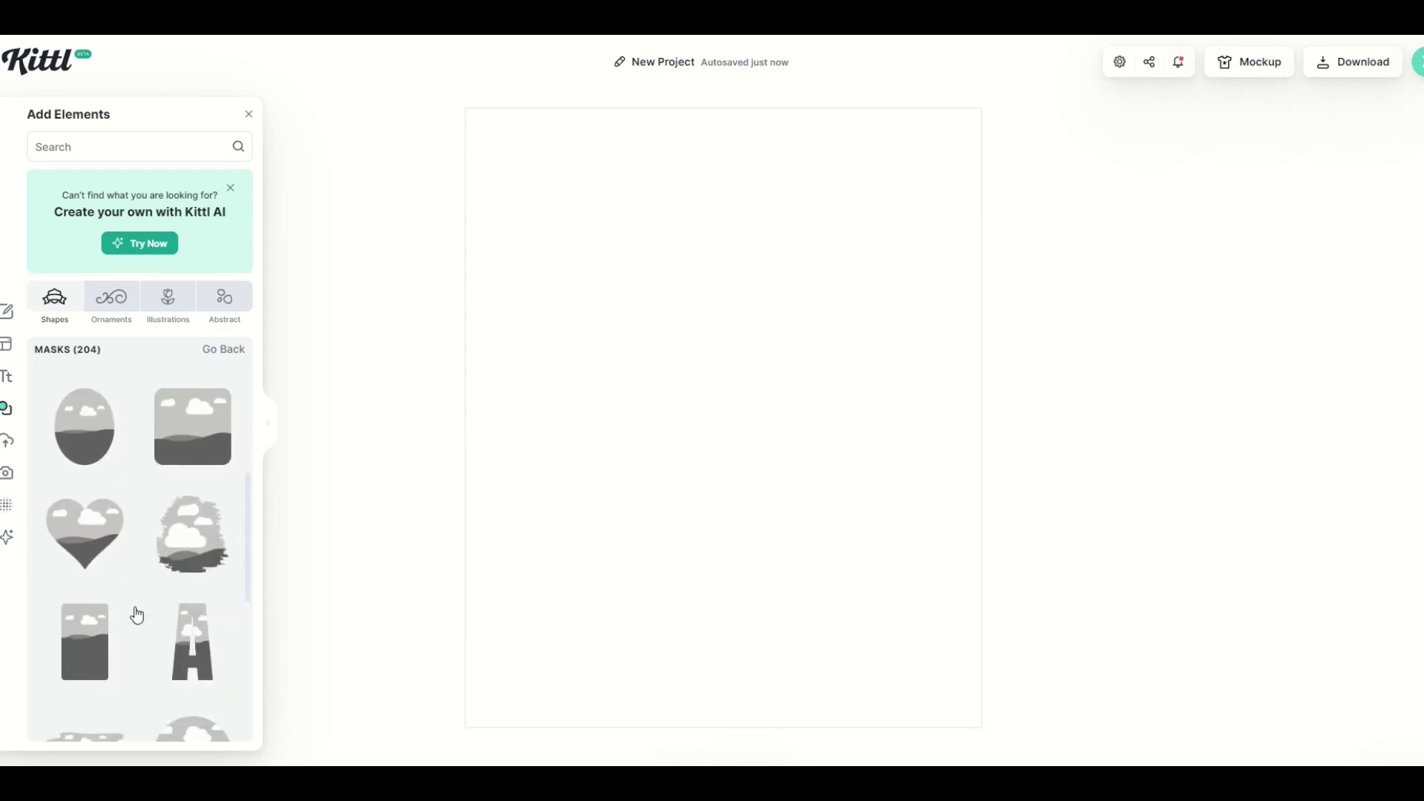
{"action": "left_click", "coordinate": [89, 556]}
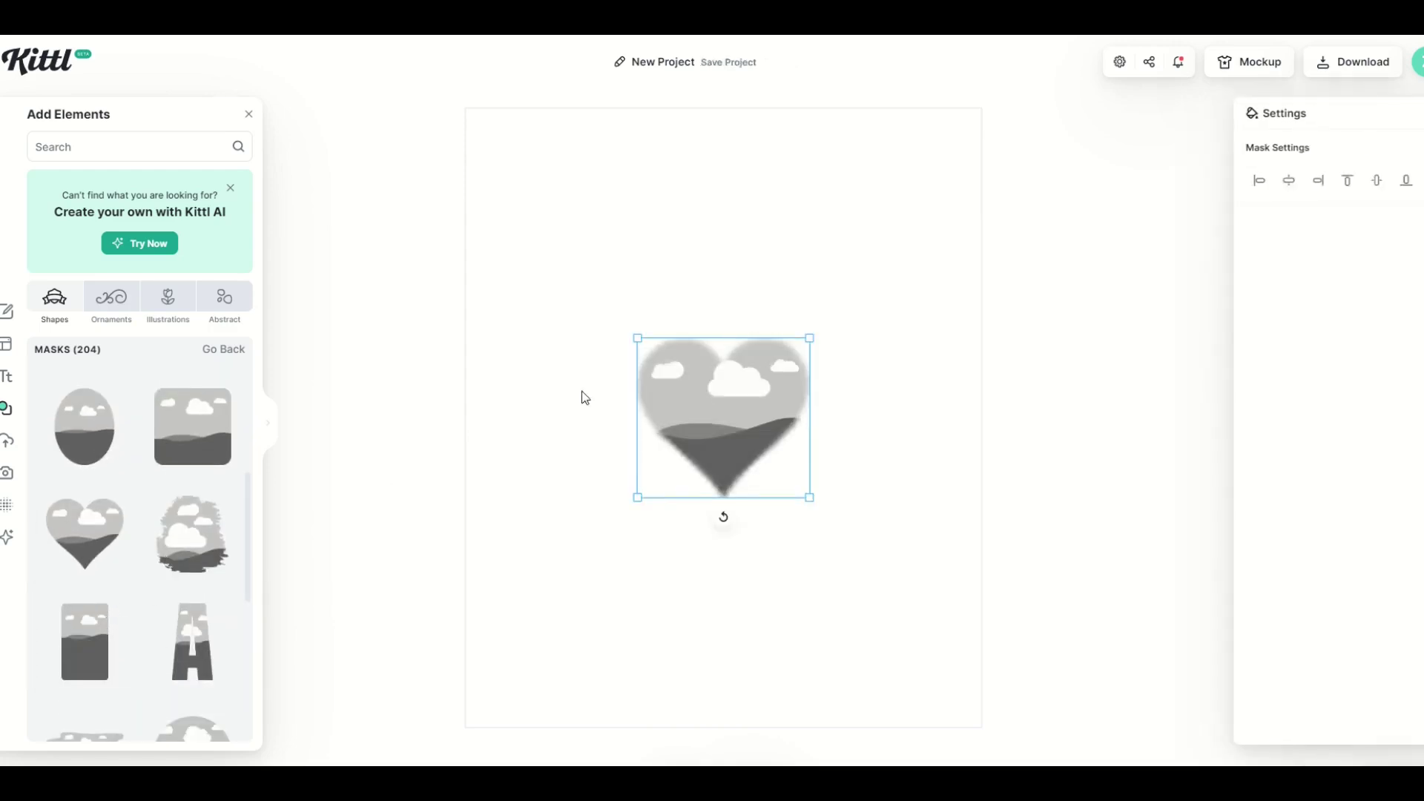
{"action": "left_click_drag", "start_coordinate": [635, 339], "coordinate": [531, 234]}
{"action": "left_click_drag", "start_coordinate": [654, 387], "coordinate": [711, 445]}
{"action": "left_click", "coordinate": [689, 526]}
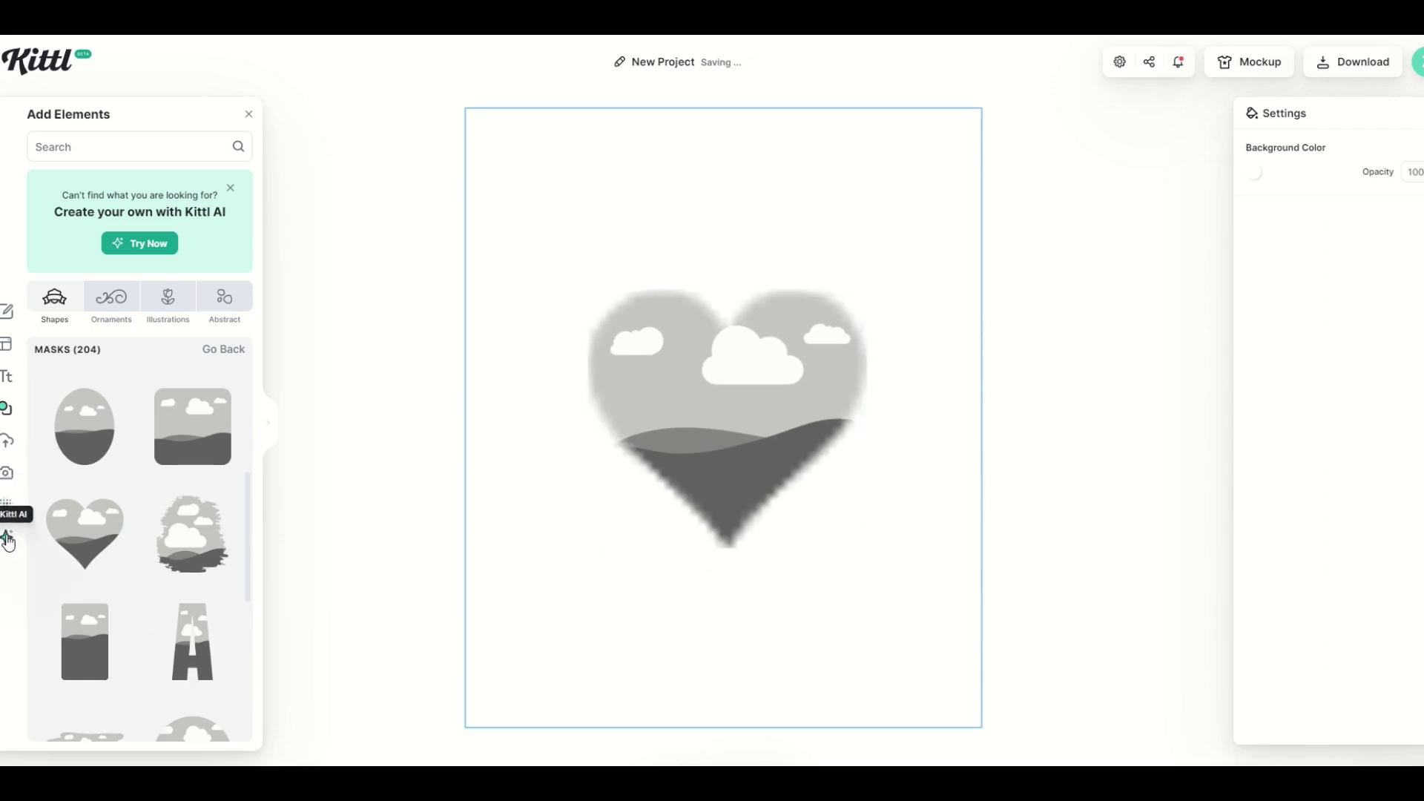
- Search photos for 'ocean' and drop the sunset photo into the heart frame
{"action": "left_click", "coordinate": [10, 476]}
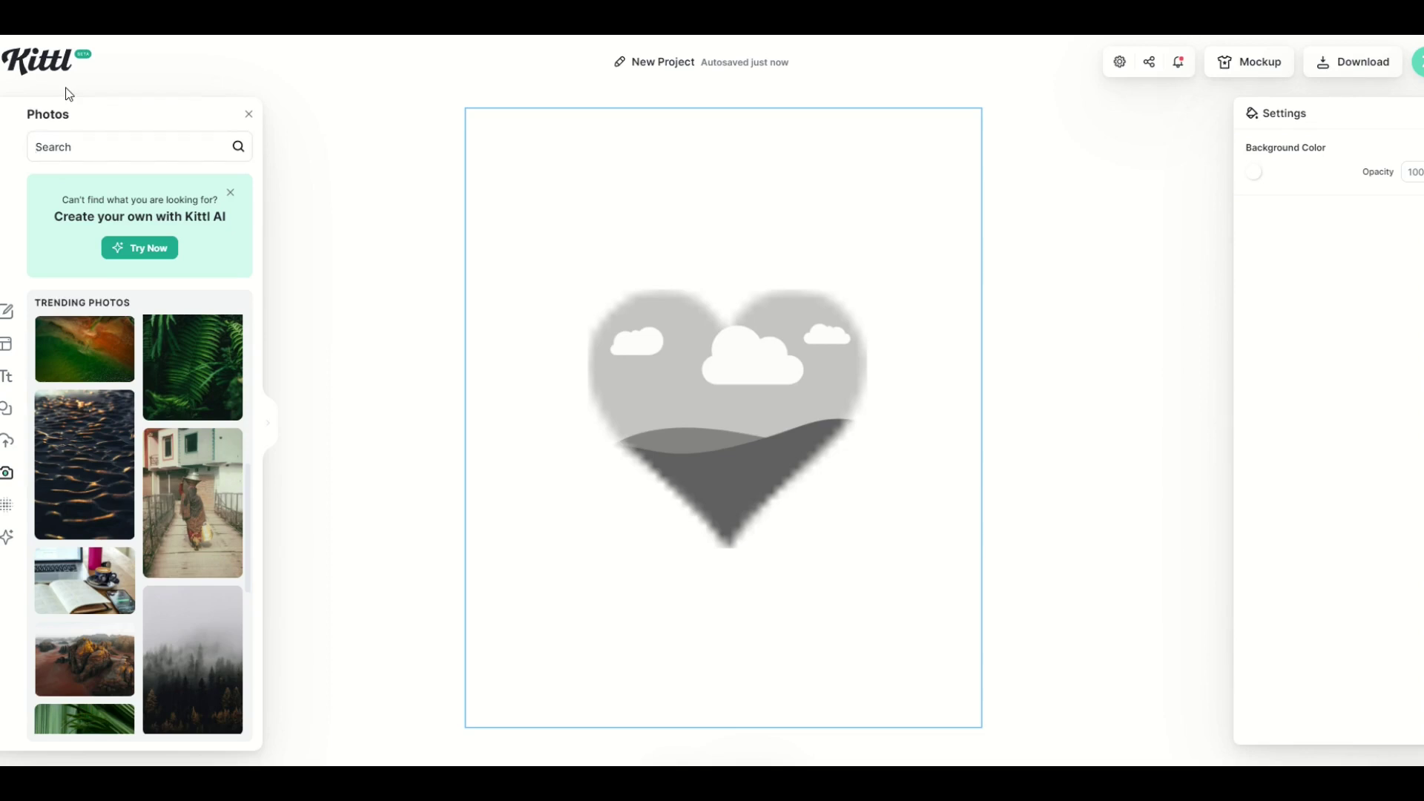
{"action": "type", "text": "n"}
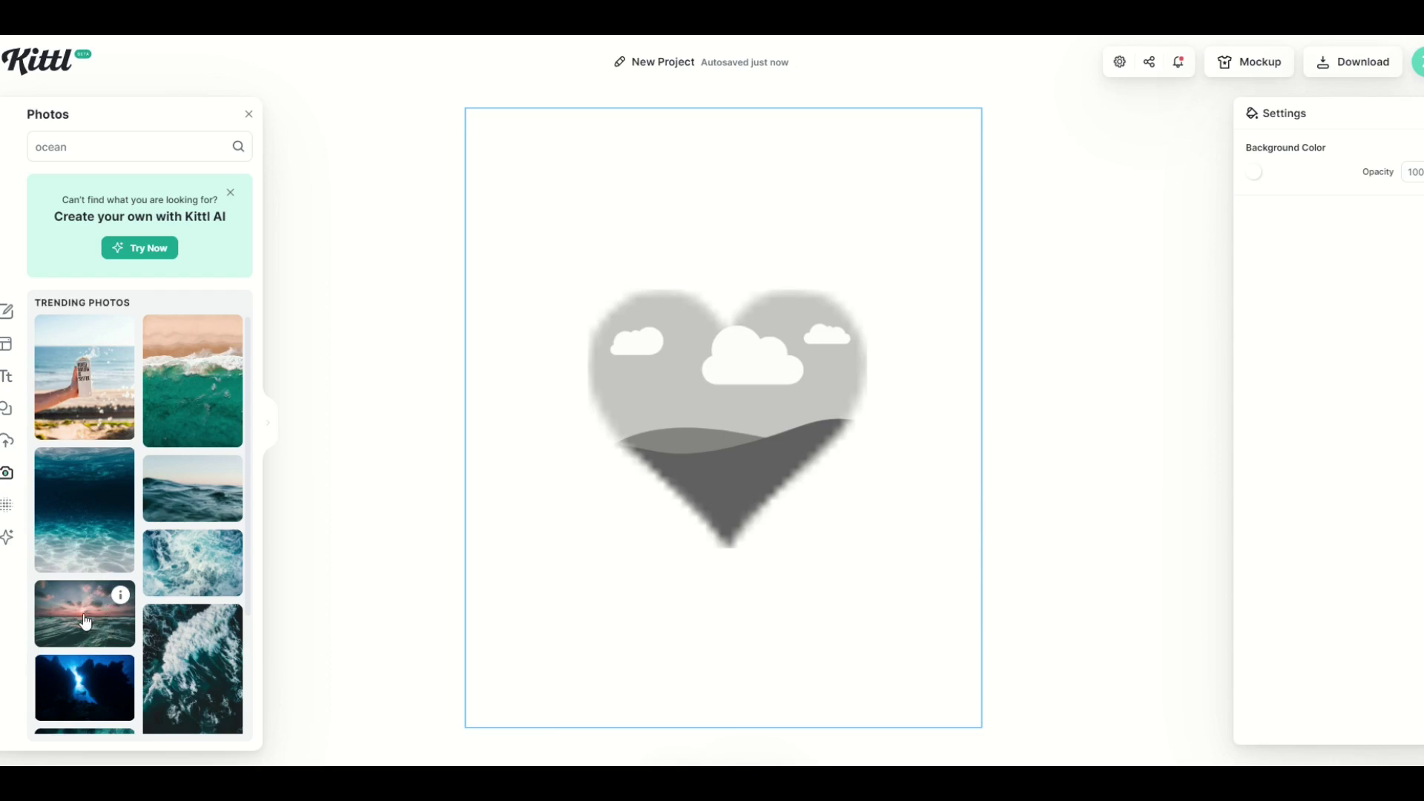
{"action": "left_click", "coordinate": [85, 621]}
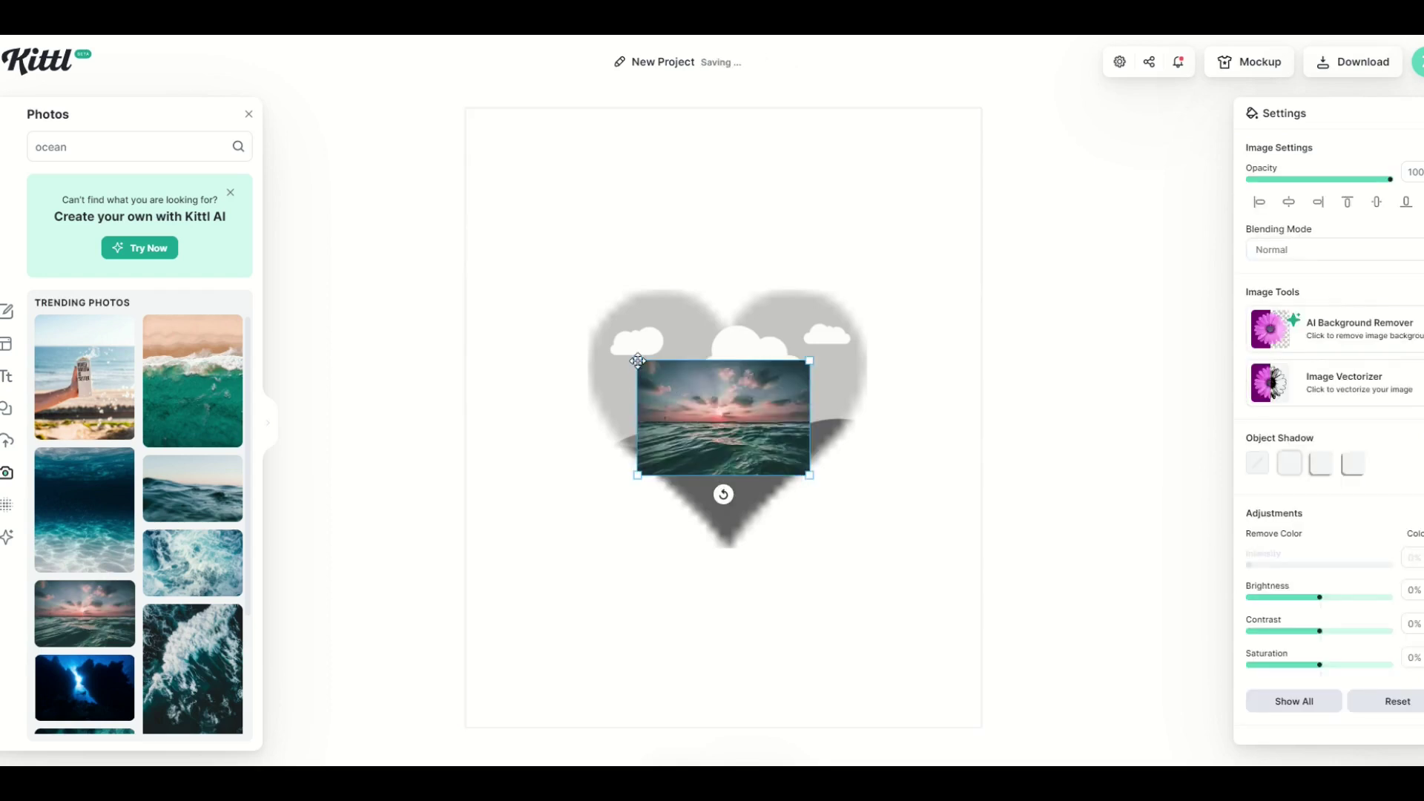
{"action": "left_click_drag", "start_coordinate": [637, 361], "coordinate": [337, 160]}
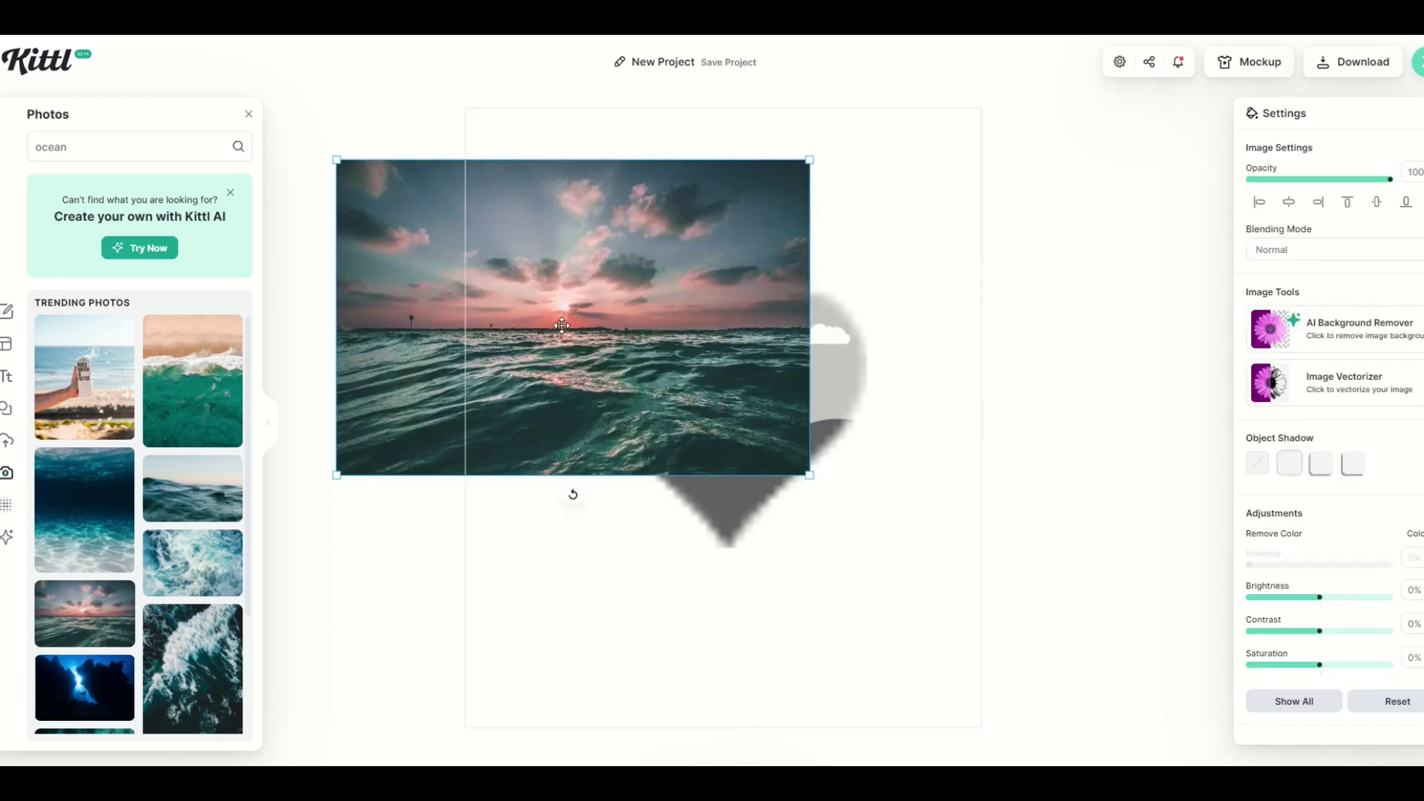
{"action": "left_click_drag", "start_coordinate": [562, 324], "coordinate": [699, 409]}
{"action": "left_click", "coordinate": [820, 626]}
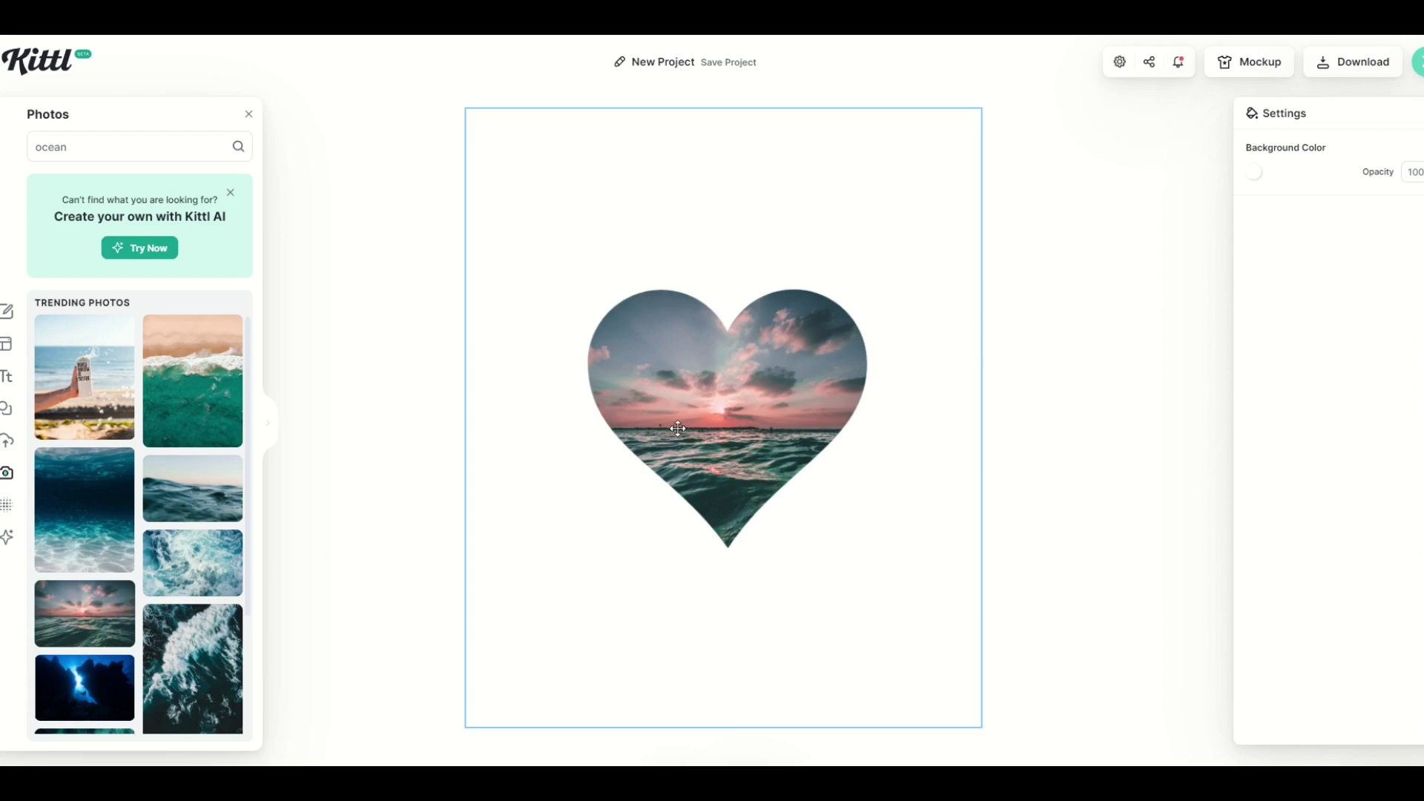
- Move and enlarge the heart, then scale the inner photo to fill the heart's tip
{"action": "left_click", "coordinate": [715, 423]}
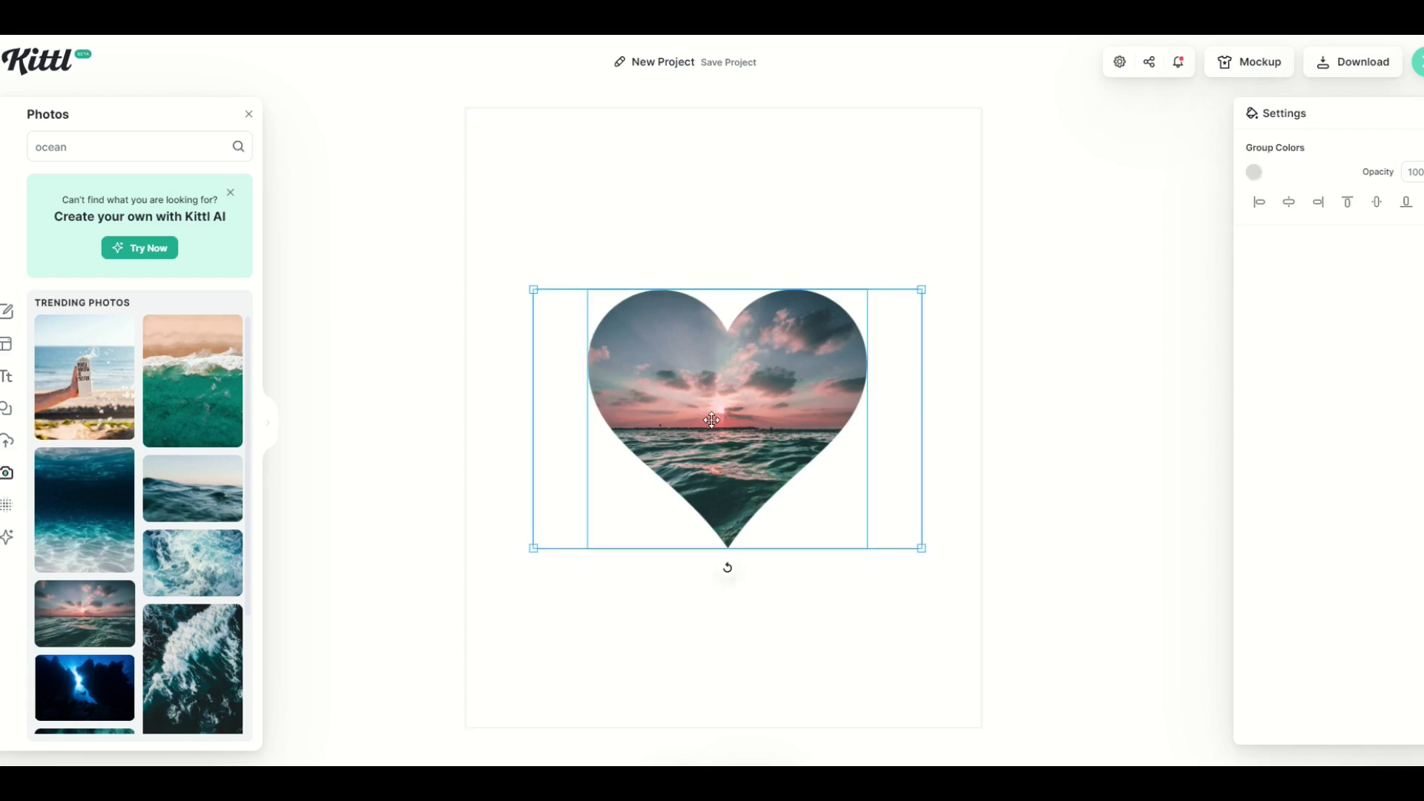
{"action": "left_click_drag", "start_coordinate": [712, 421], "coordinate": [650, 369]}
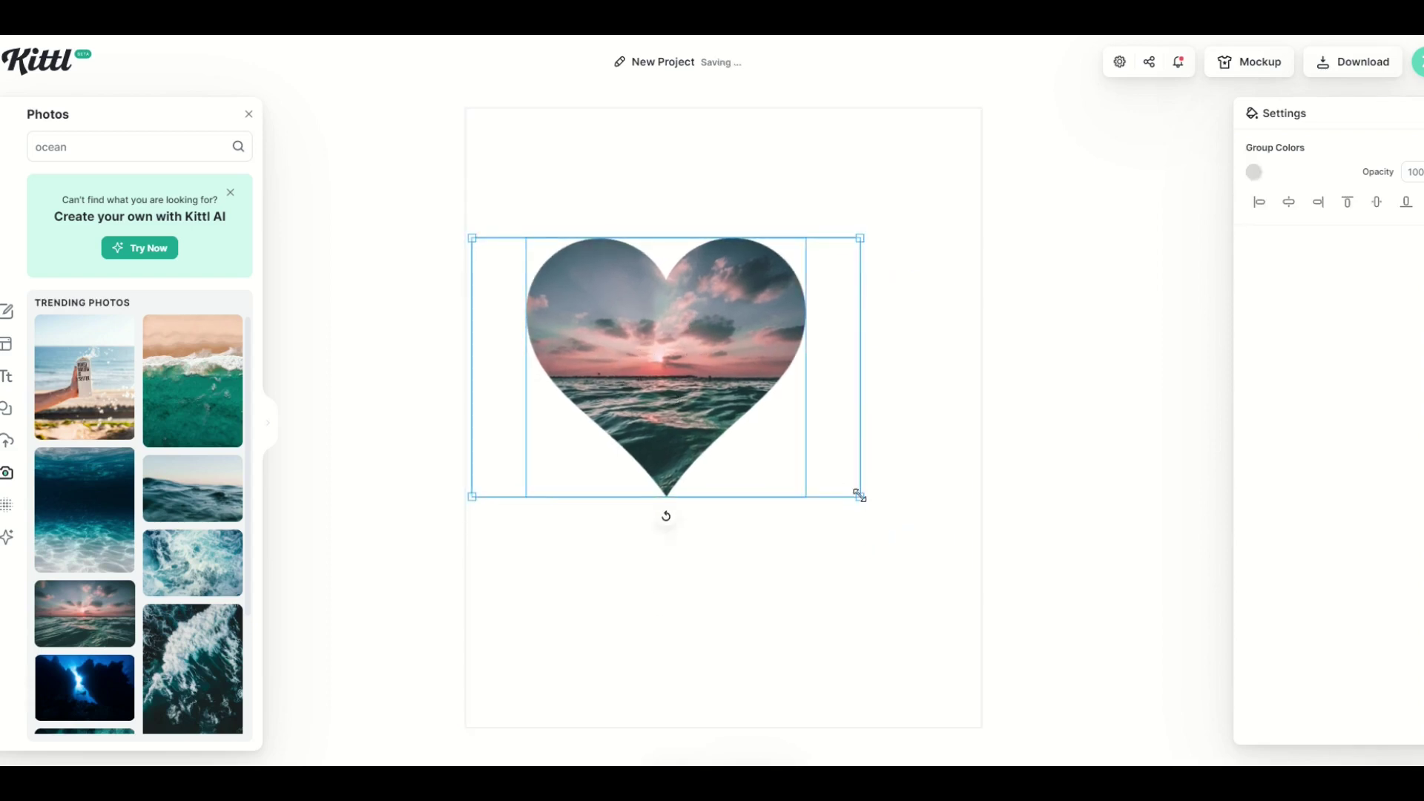
{"action": "left_click_drag", "start_coordinate": [860, 497], "coordinate": [1039, 635]}
{"action": "left_click_drag", "start_coordinate": [794, 448], "coordinate": [775, 439]}
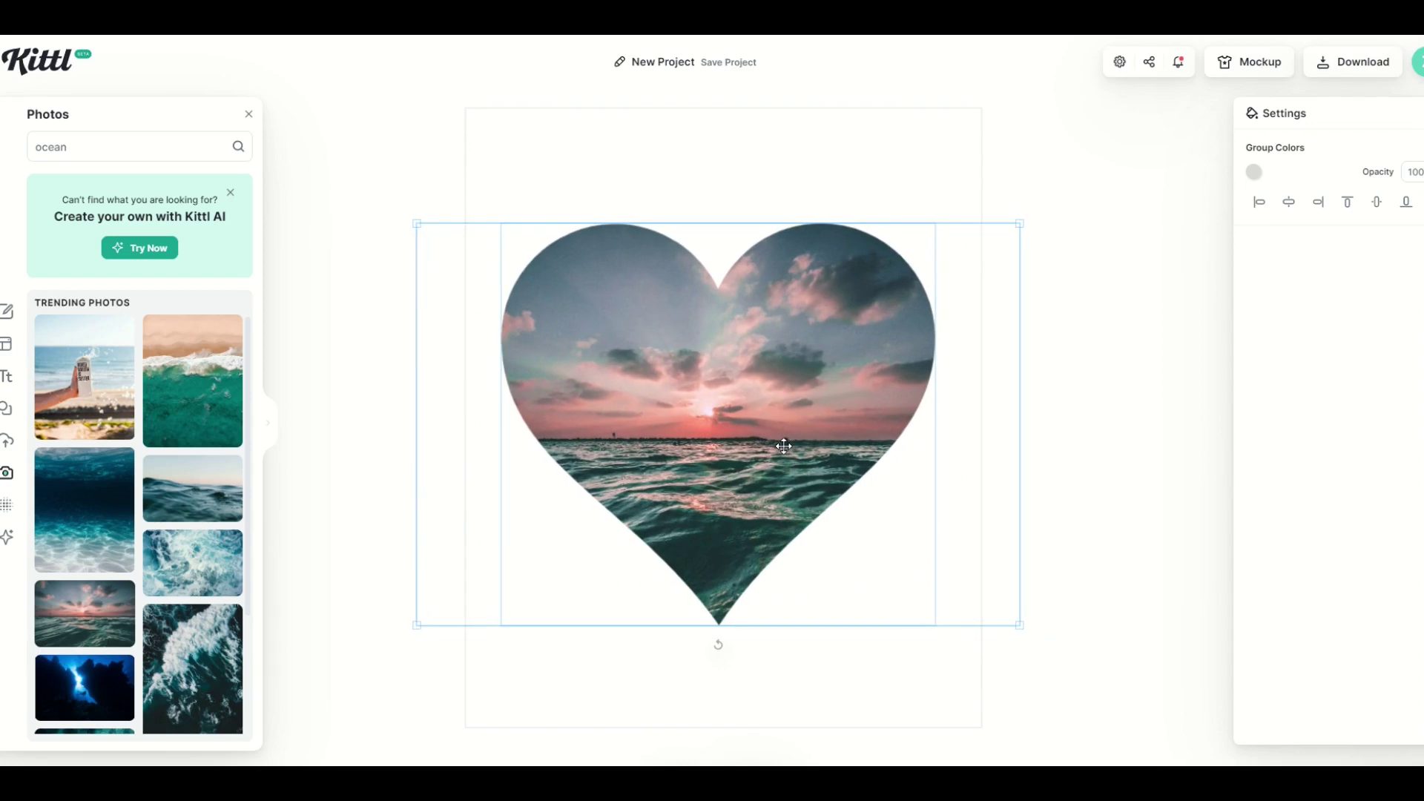
{"action": "left_click", "coordinate": [699, 427]}
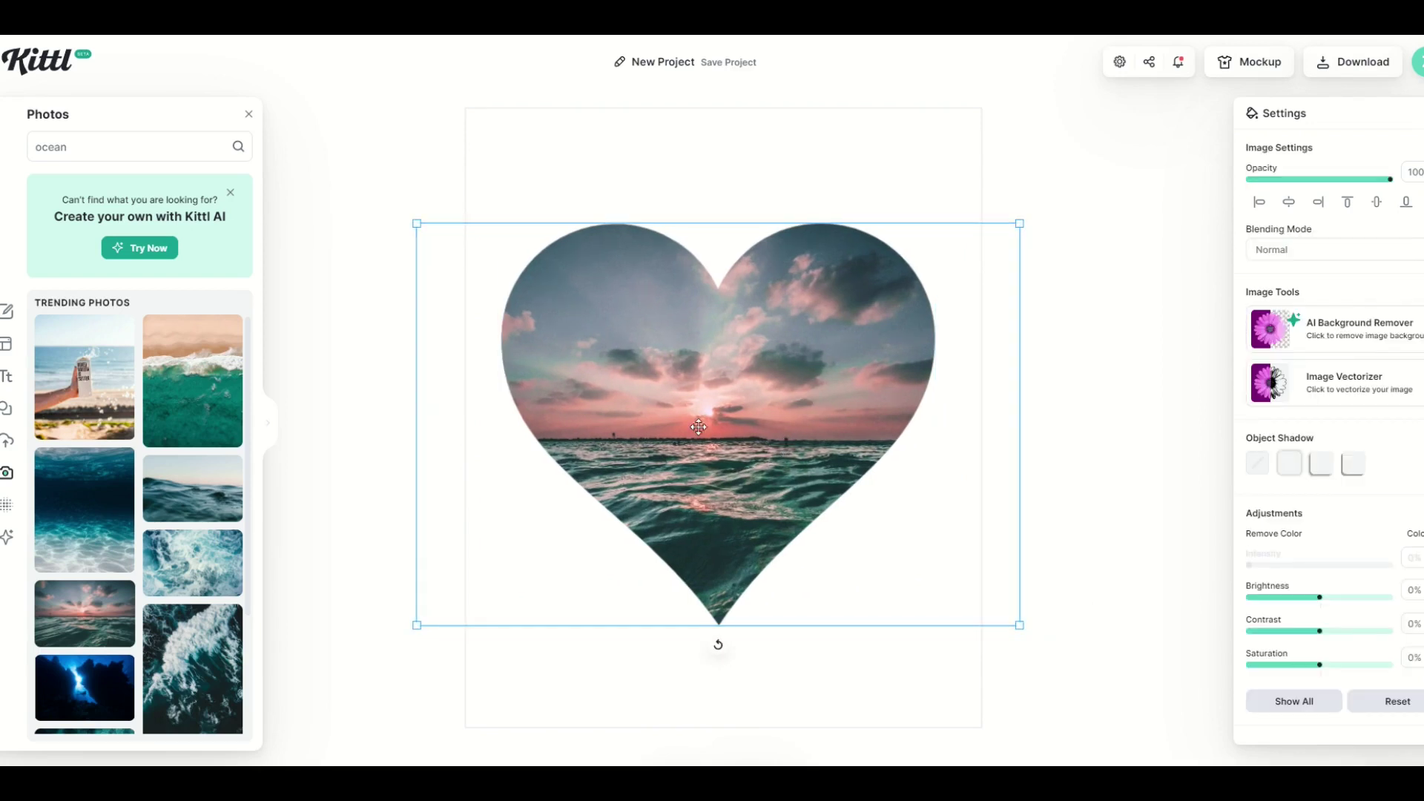
{"action": "left_click_drag", "start_coordinate": [699, 428], "coordinate": [632, 398]}
{"action": "left_click", "coordinate": [952, 572]}
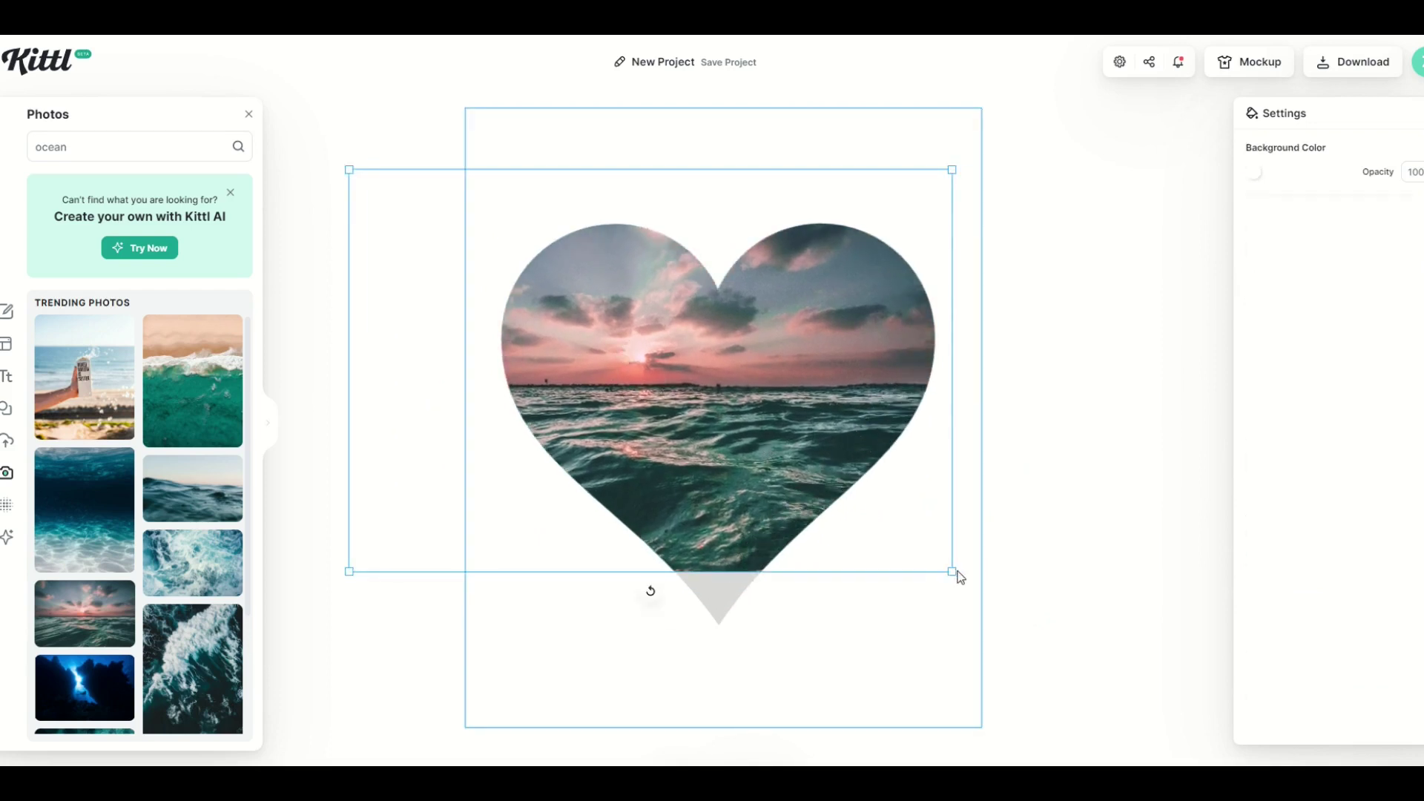
{"action": "left_click", "coordinate": [807, 478]}
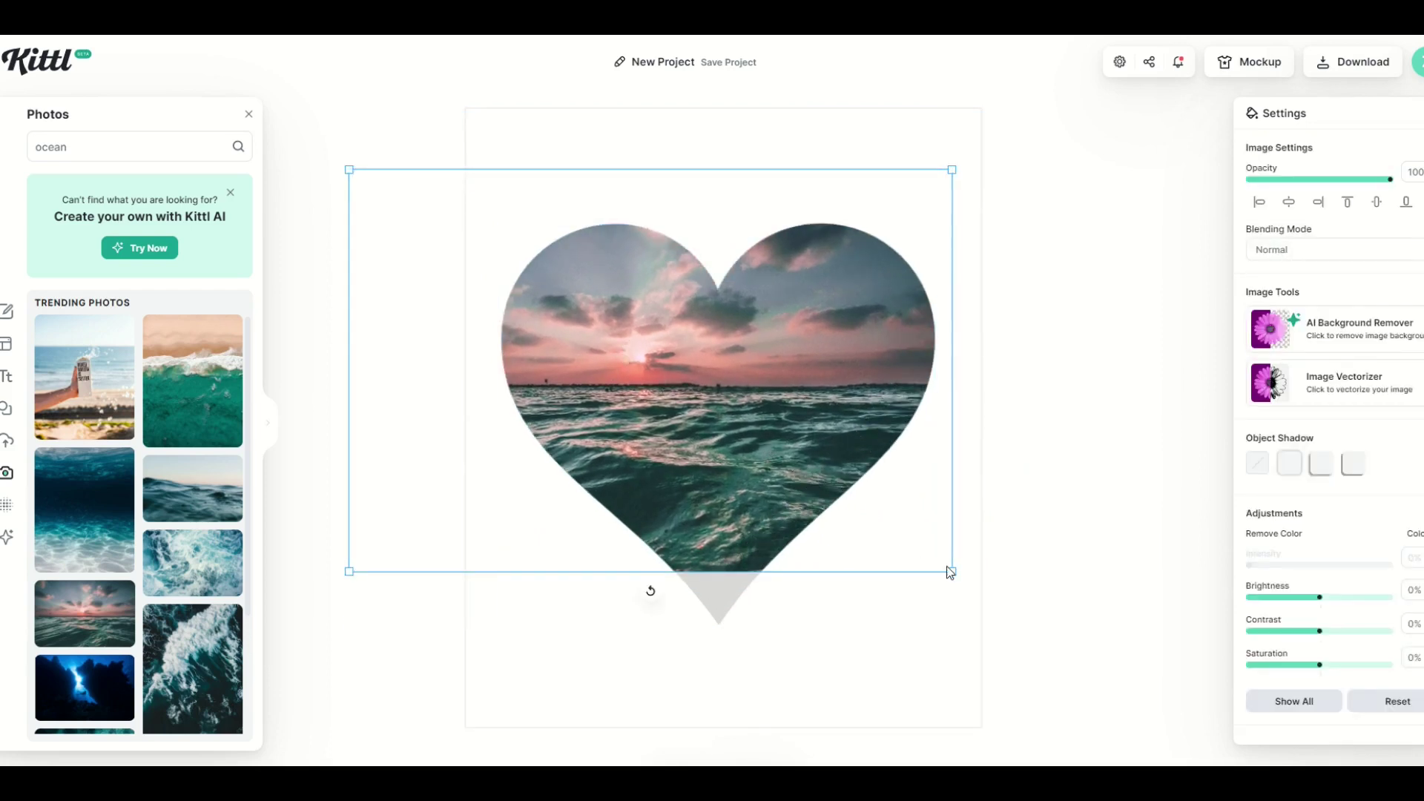
{"action": "left_click_drag", "start_coordinate": [951, 570], "coordinate": [1116, 713]}
{"action": "left_click", "coordinate": [404, 144]}
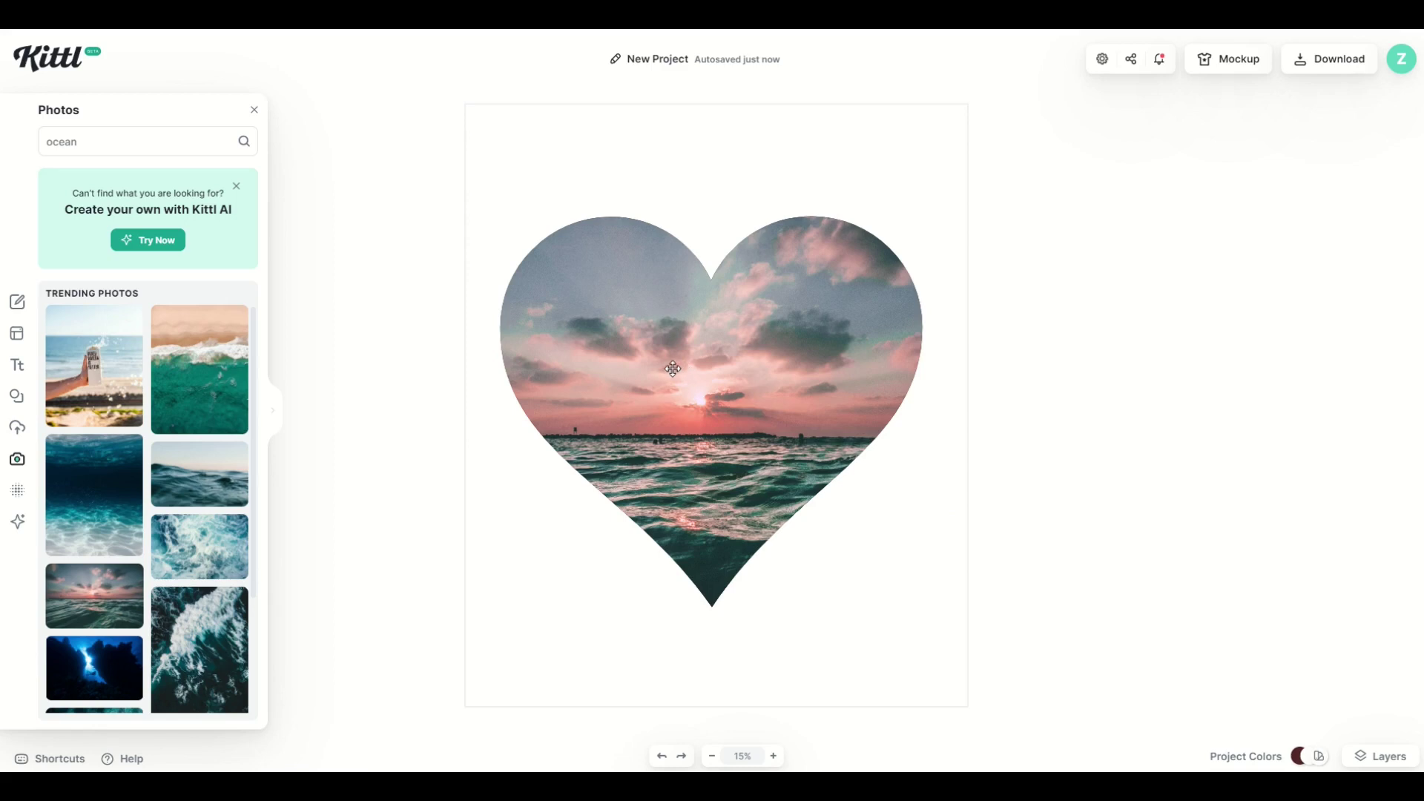
- Nudge the heart slightly and set the inner photo's Brightness to 41%
{"action": "left_click", "coordinate": [672, 369]}
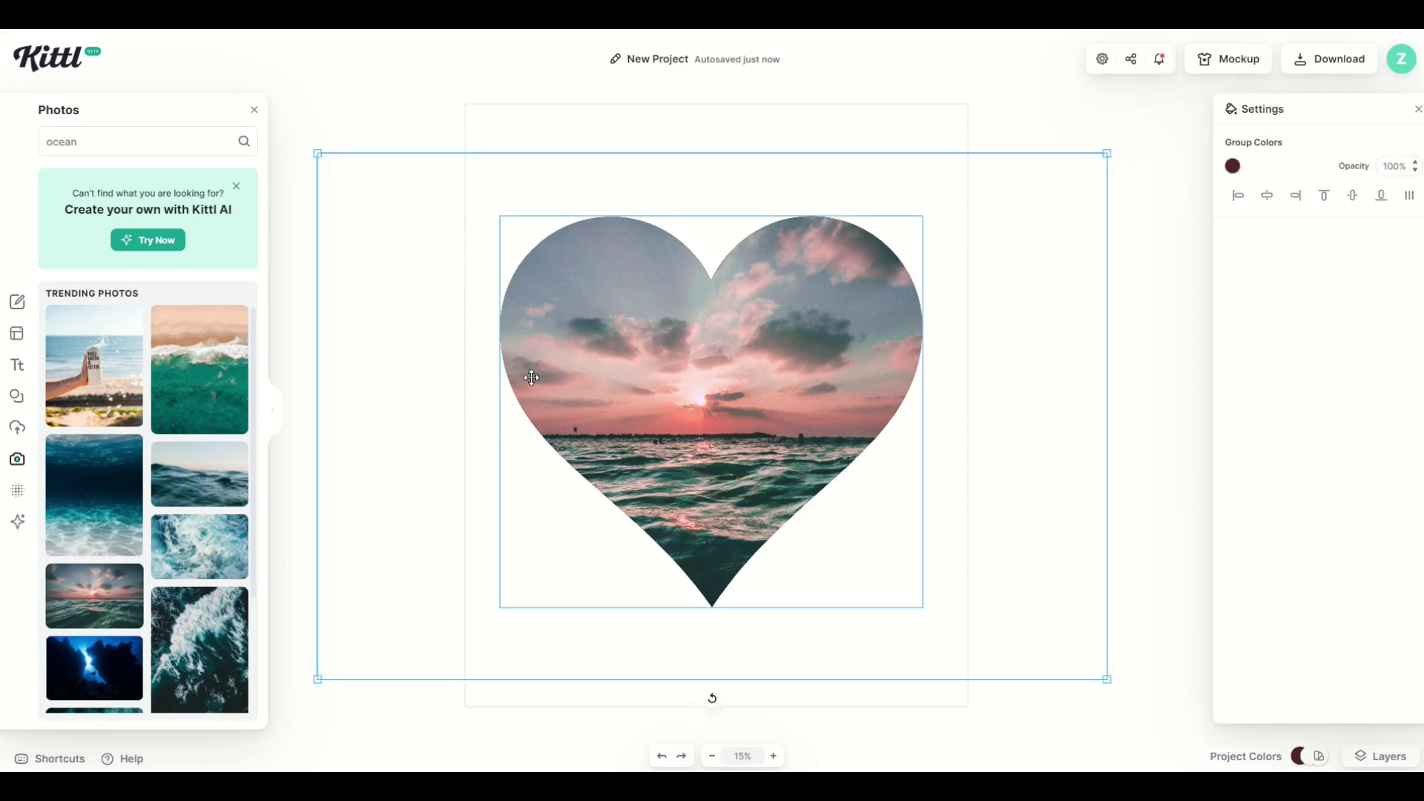
{"action": "mouse_move", "coordinate": [606, 362]}
{"action": "left_mouse_down"}
{"action": "mouse_move", "coordinate": [616, 454]}
{"action": "mouse_move", "coordinate": [654, 375]}
{"action": "mouse_move", "coordinate": [604, 354]}
{"action": "left_mouse_up"}
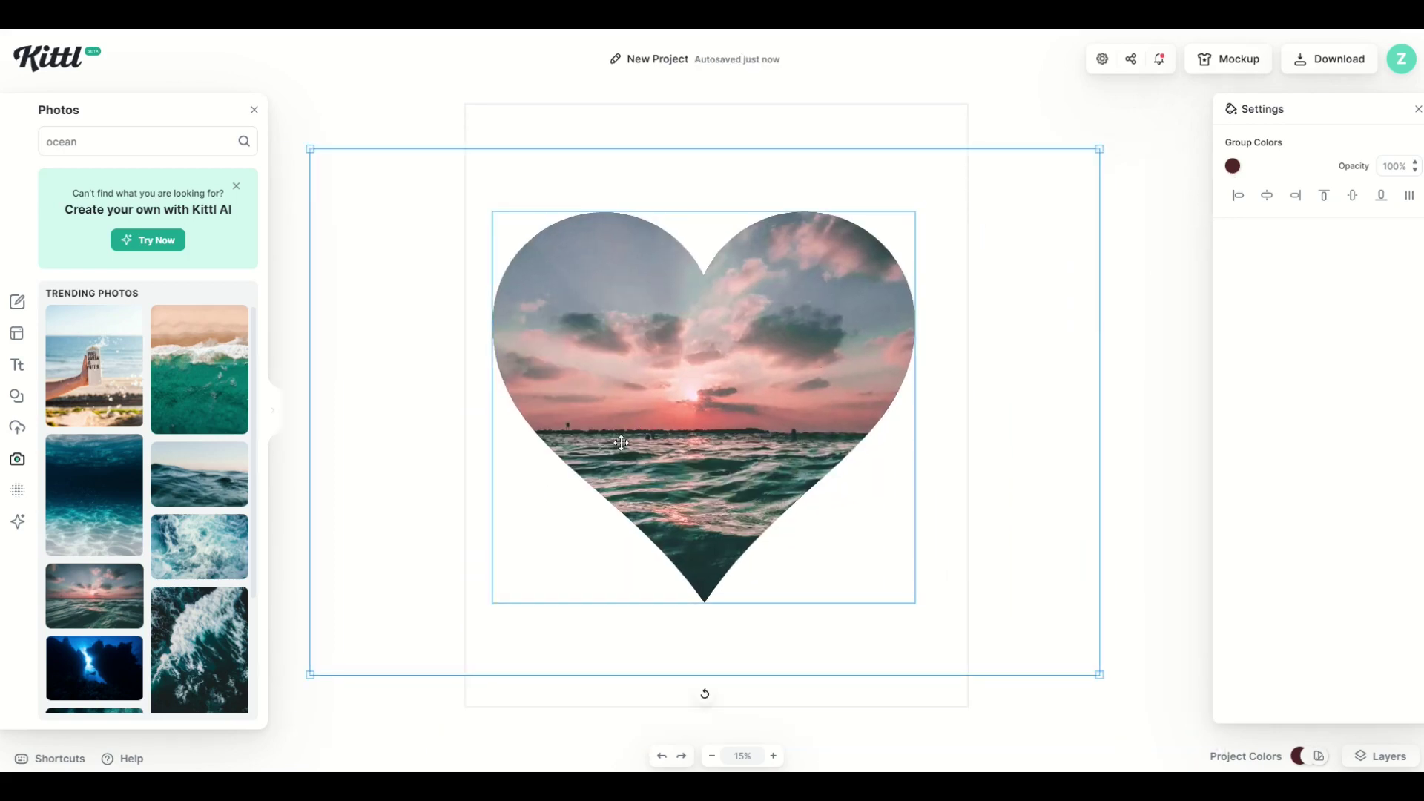
{"action": "left_click", "coordinate": [677, 364]}
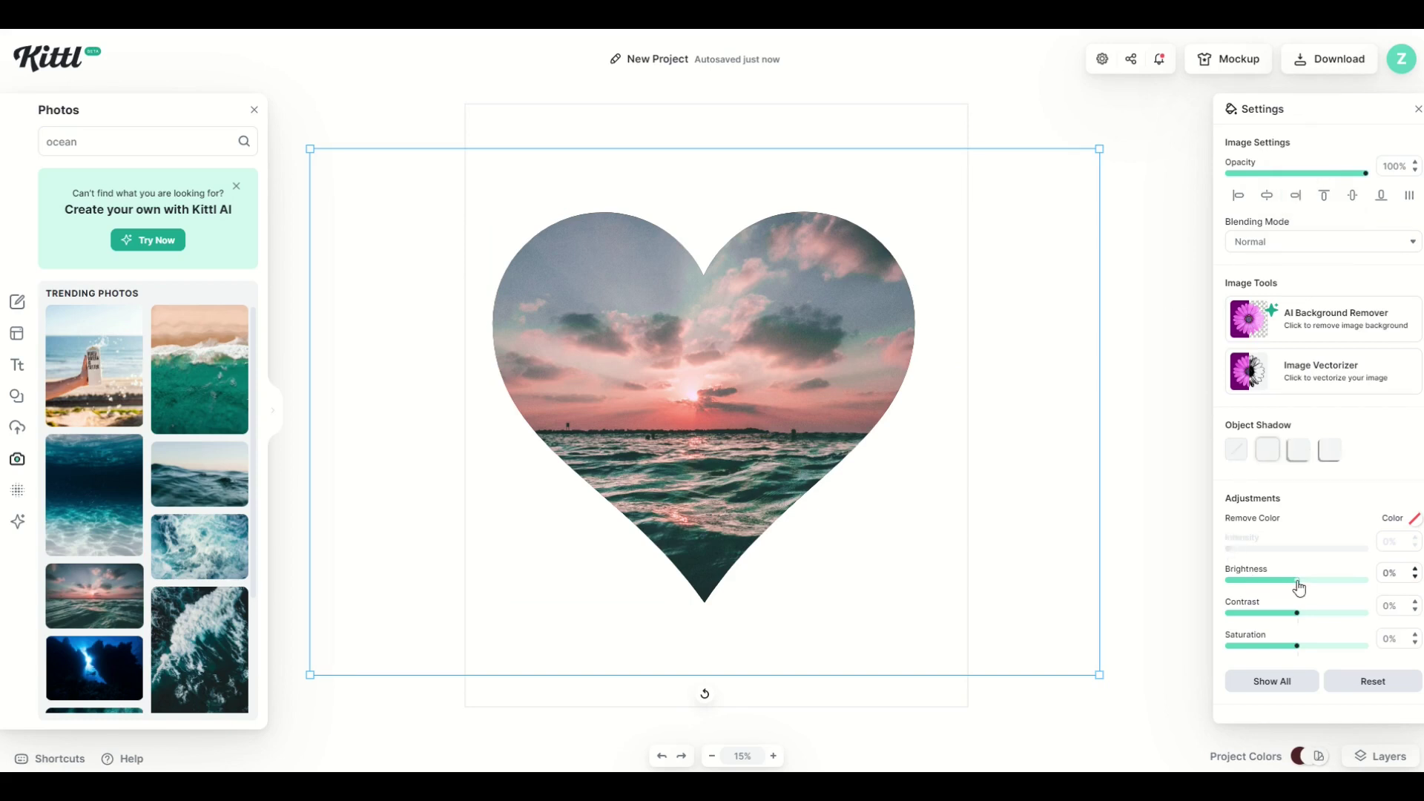
{"action": "left_click_drag", "start_coordinate": [1346, 587], "coordinate": [1294, 614]}
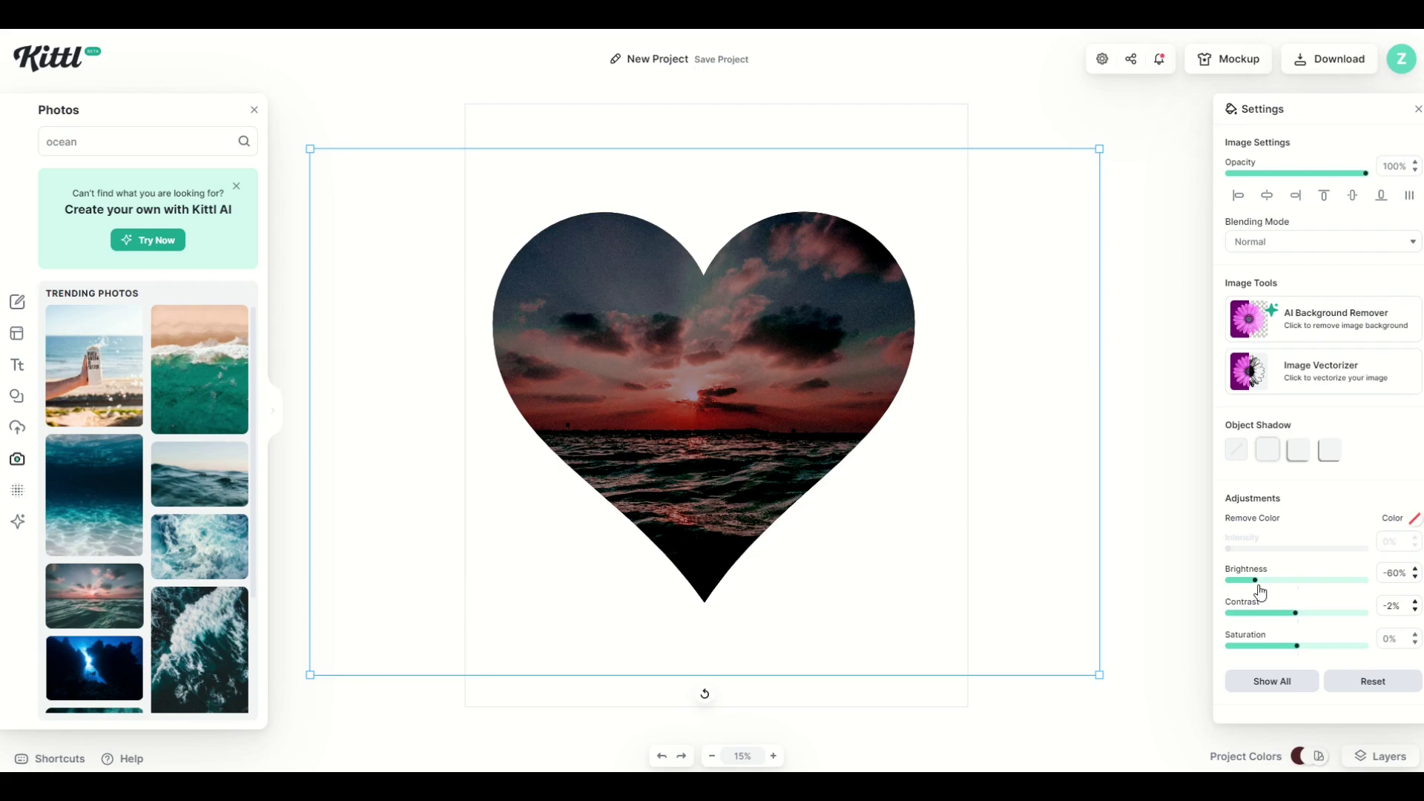
{"action": "left_click_drag", "start_coordinate": [1266, 586], "coordinate": [1327, 587]}
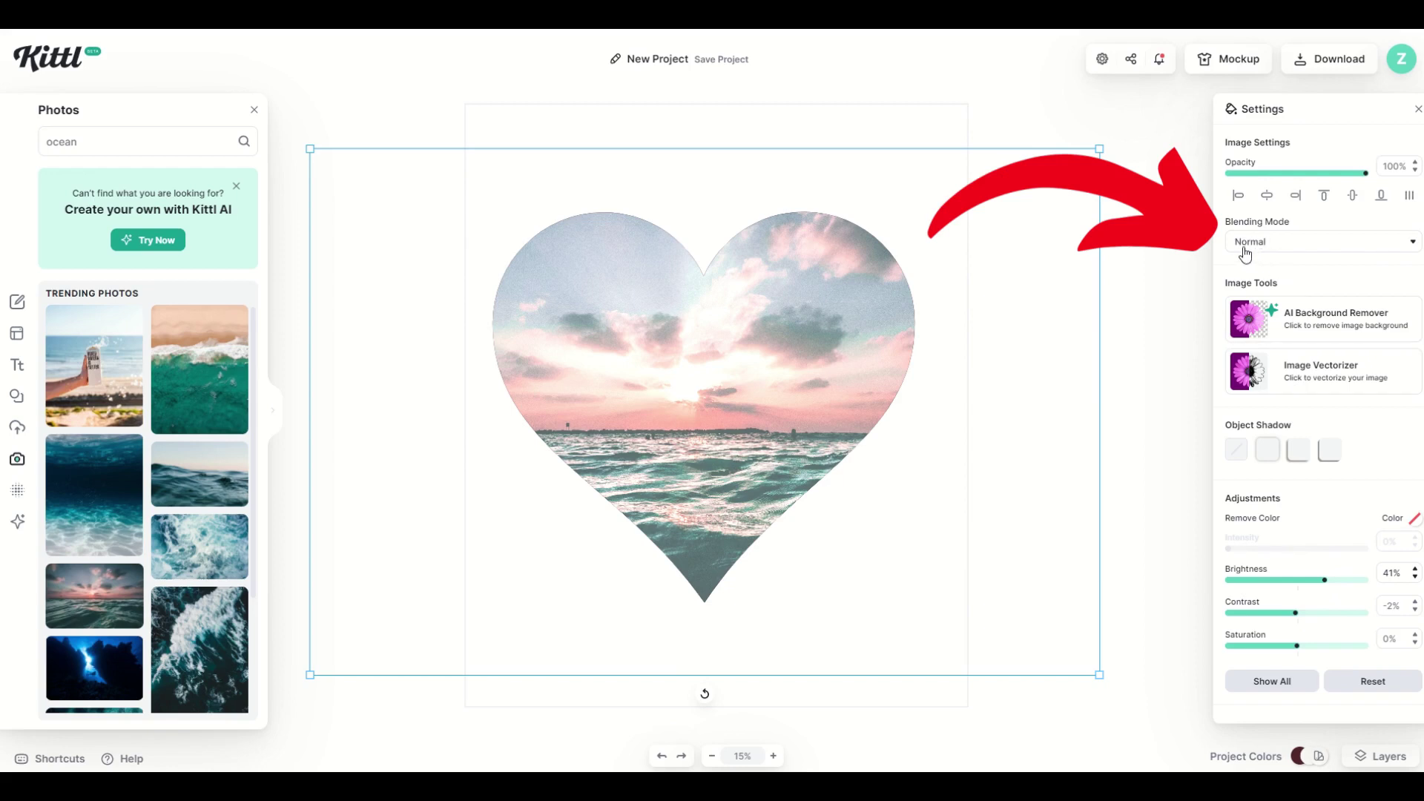
{"action": "left_click", "coordinate": [1268, 245]}
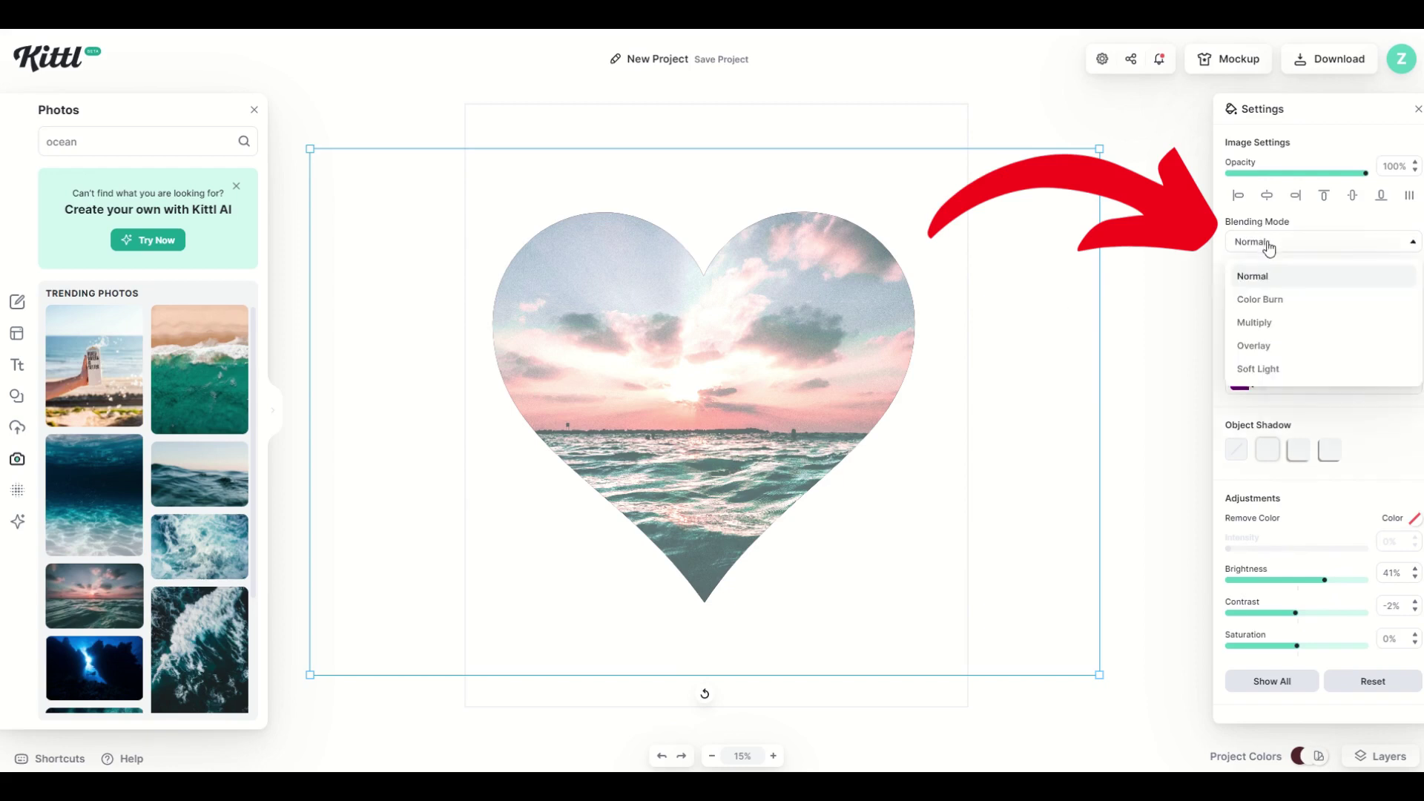
{"action": "left_click", "coordinate": [1272, 321]}
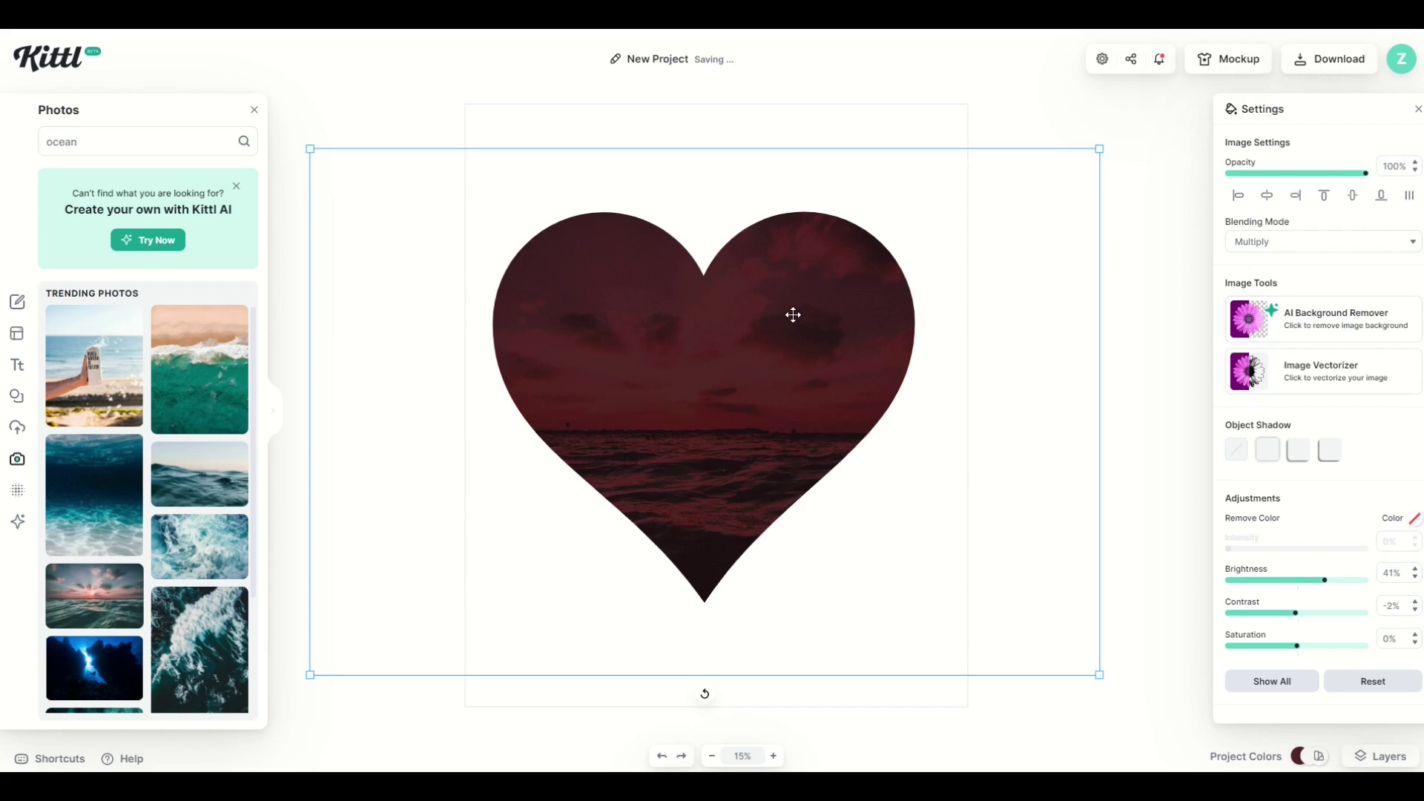
{"action": "left_click", "coordinate": [1246, 245]}
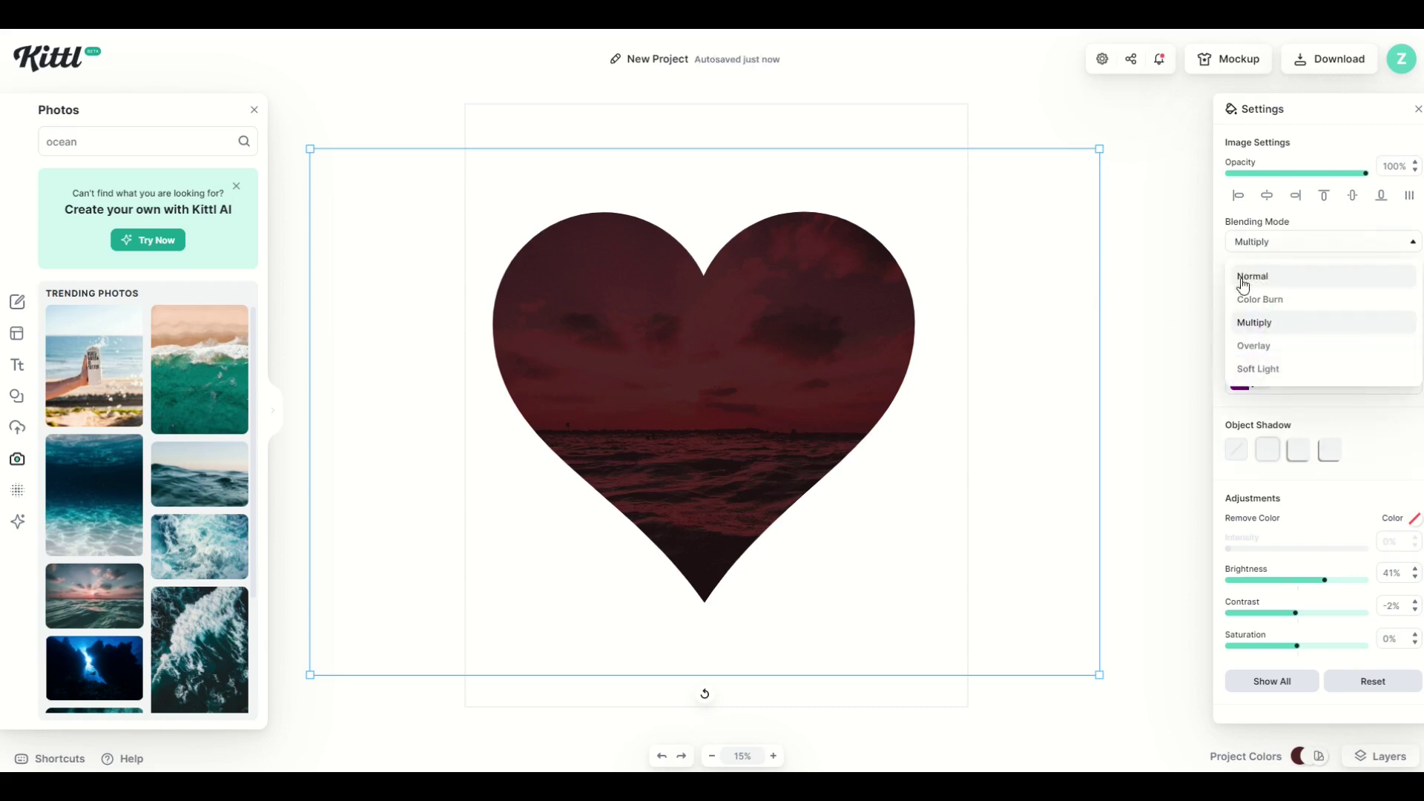
{"action": "left_click", "coordinate": [1246, 276]}
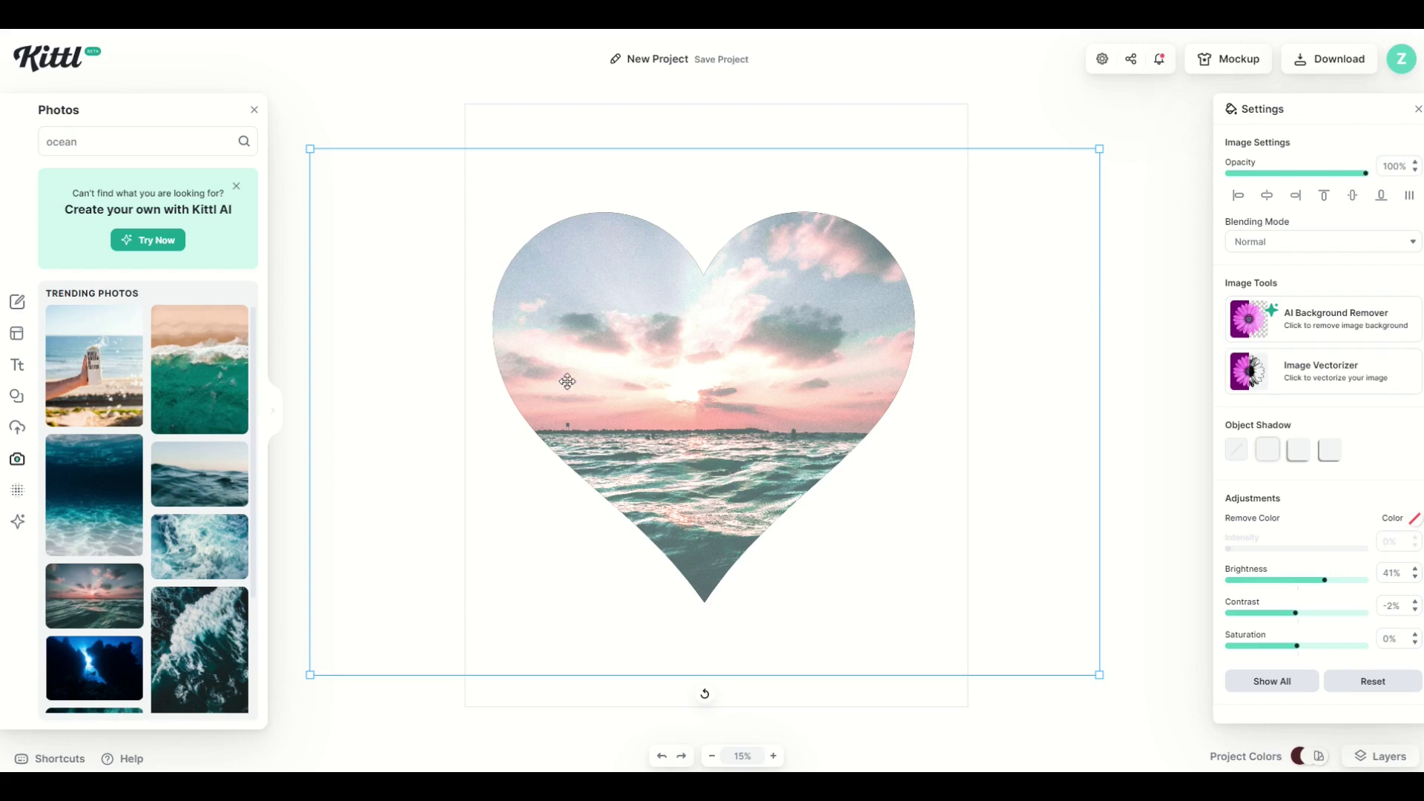
{"action": "left_click", "coordinate": [1085, 126]}
{"action": "left_click", "coordinate": [818, 265]}
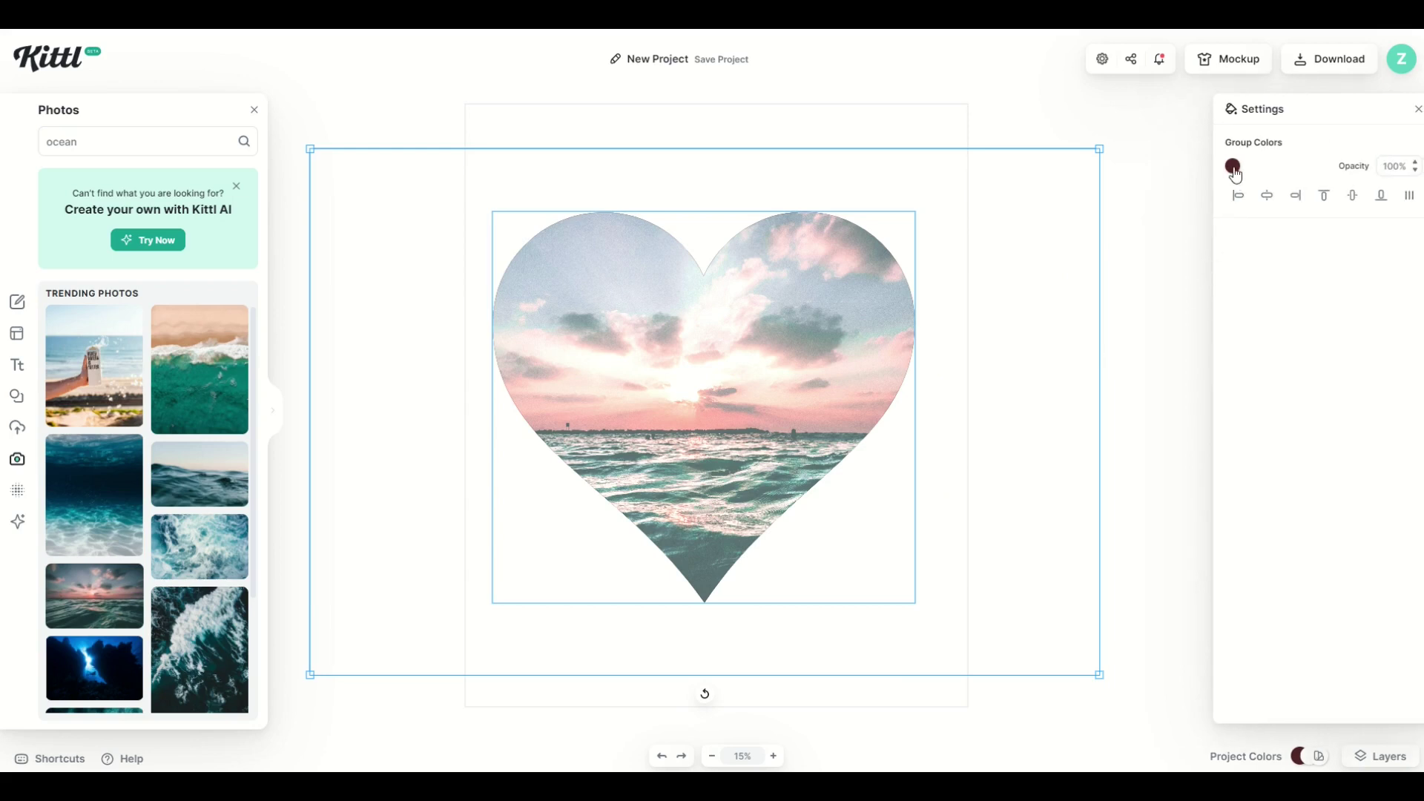
- Set the heart group's colour to blue
{"action": "left_click", "coordinate": [1232, 169]}
{"action": "left_click", "coordinate": [1139, 347]}
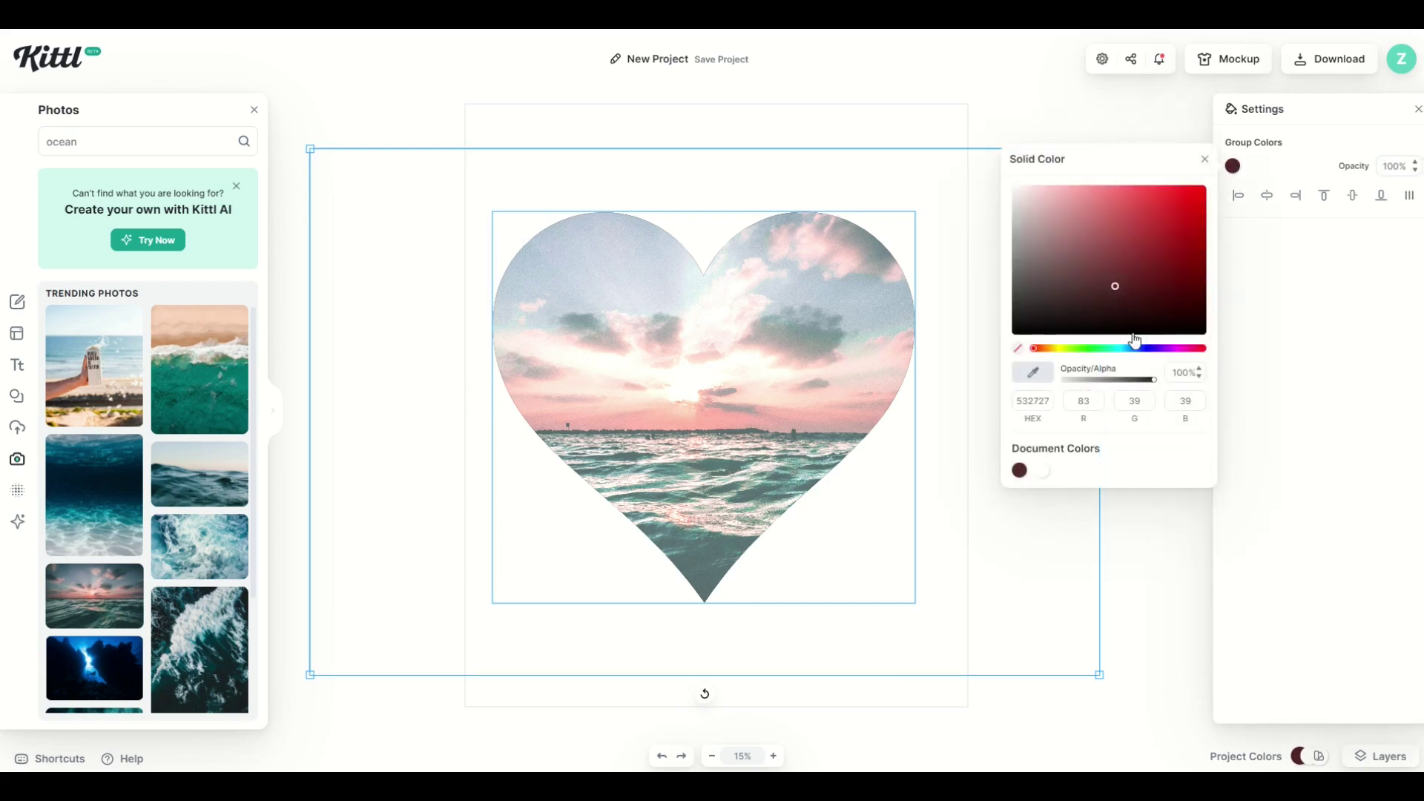
{"action": "left_click", "coordinate": [1109, 124]}
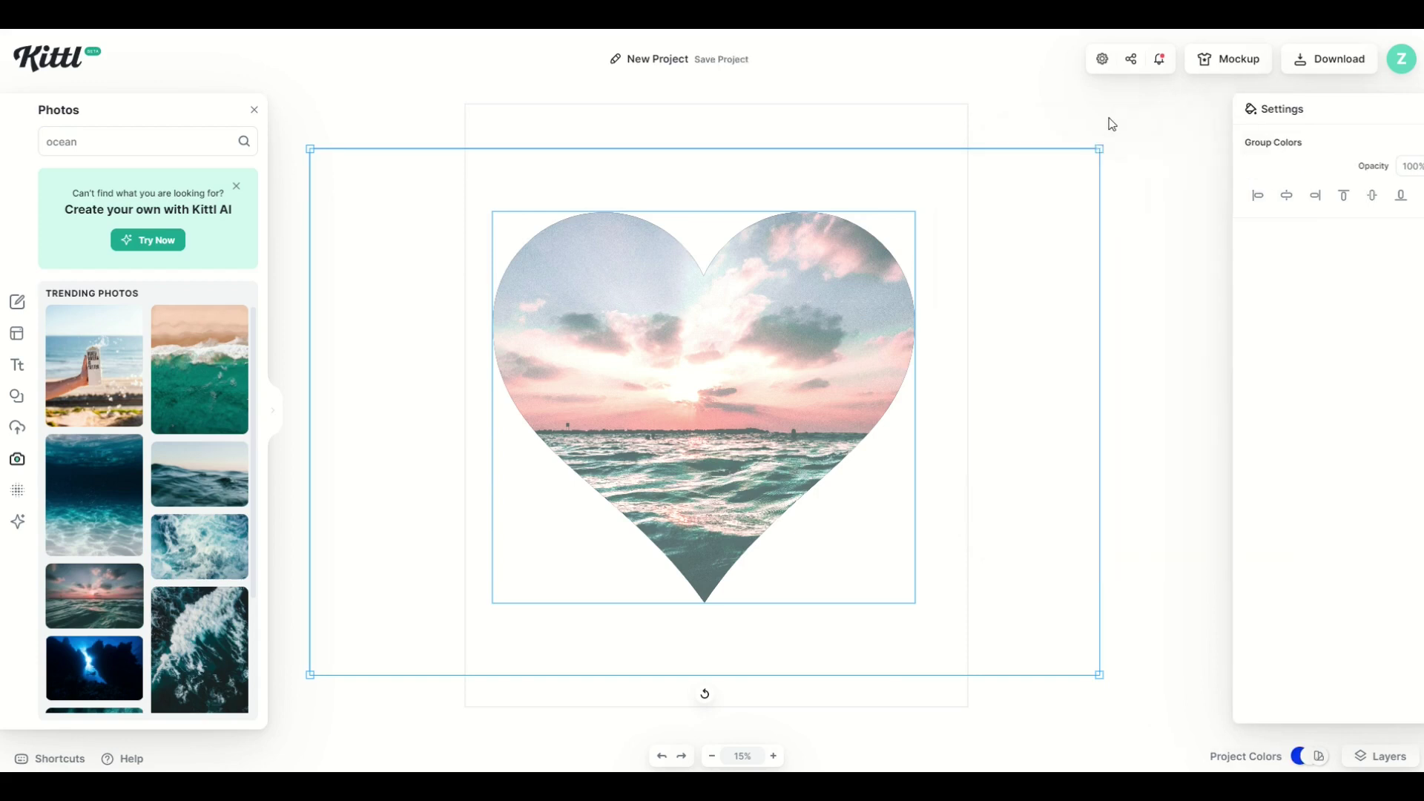
{"action": "left_click", "coordinate": [690, 384]}
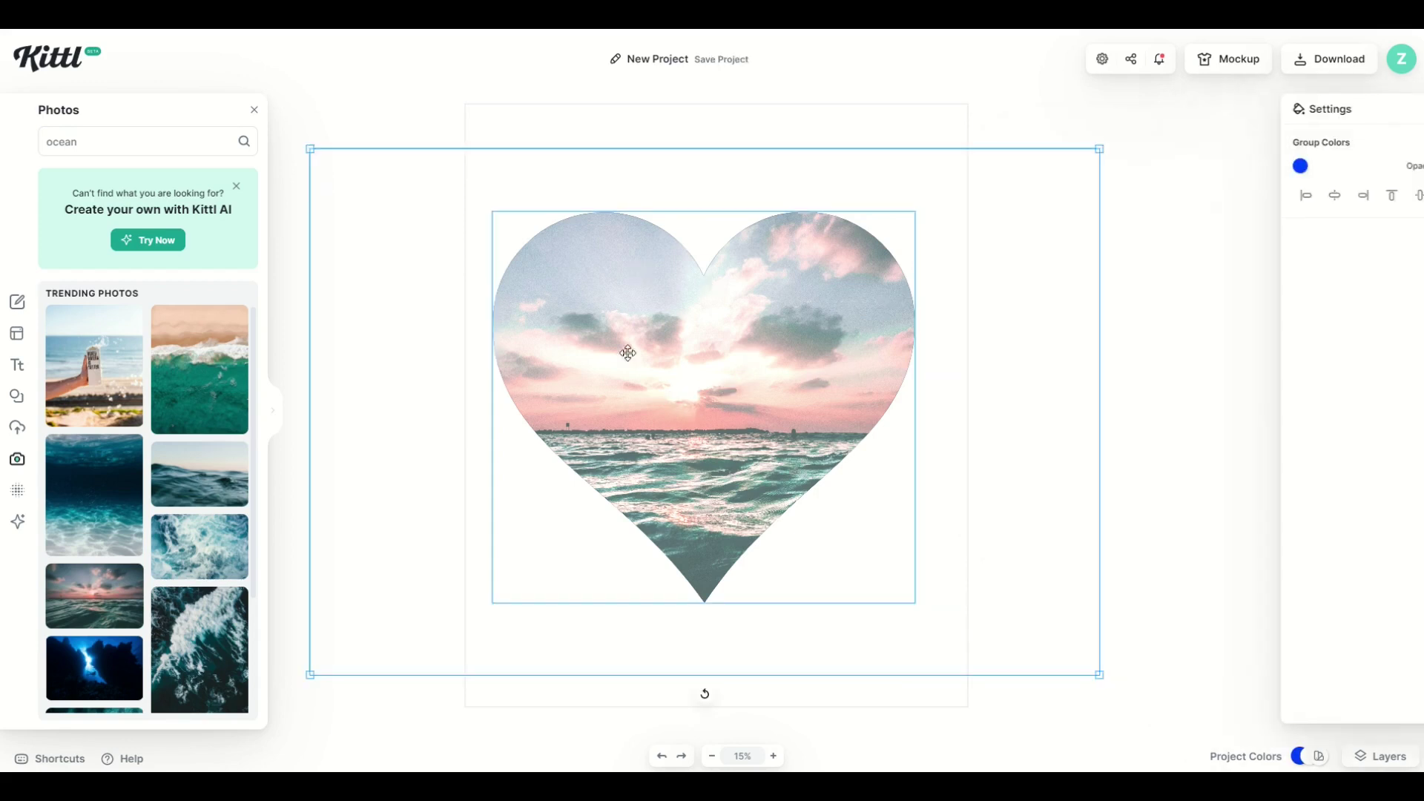
- Set the inner ocean photo's blending mode to Soft Light, after trying Multiply and Overlay
{"action": "left_click", "coordinate": [715, 365]}
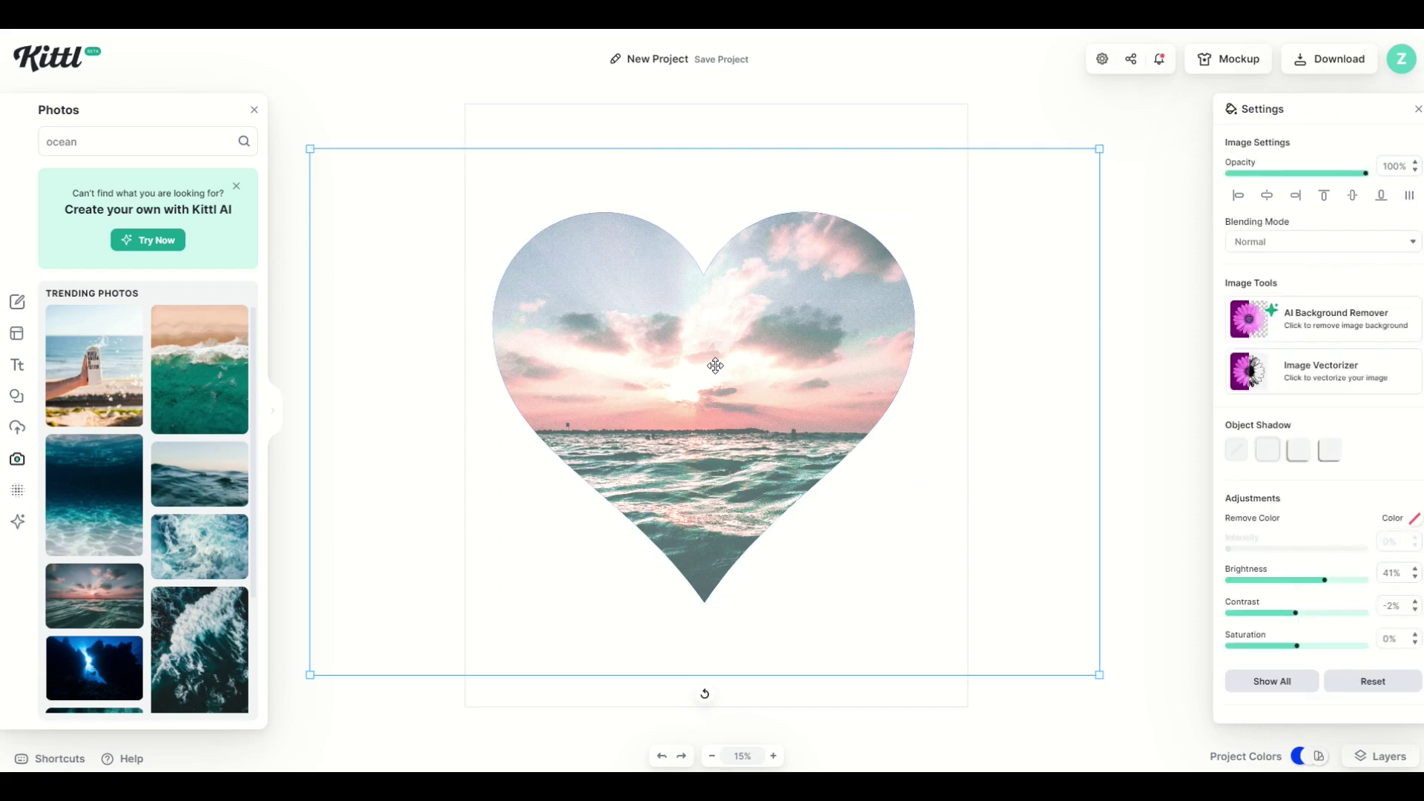
{"action": "left_click", "coordinate": [1245, 252]}
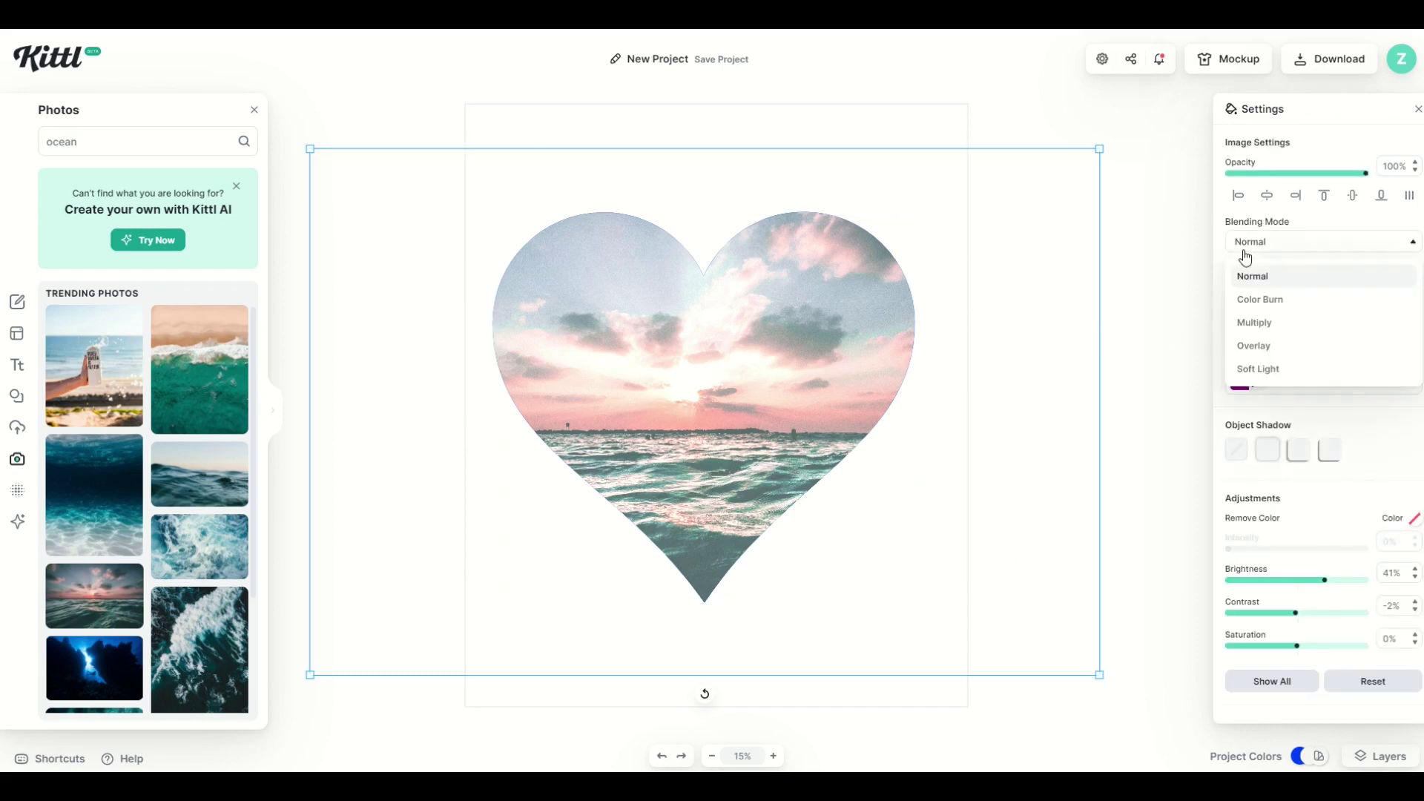
{"action": "left_click", "coordinate": [1250, 322]}
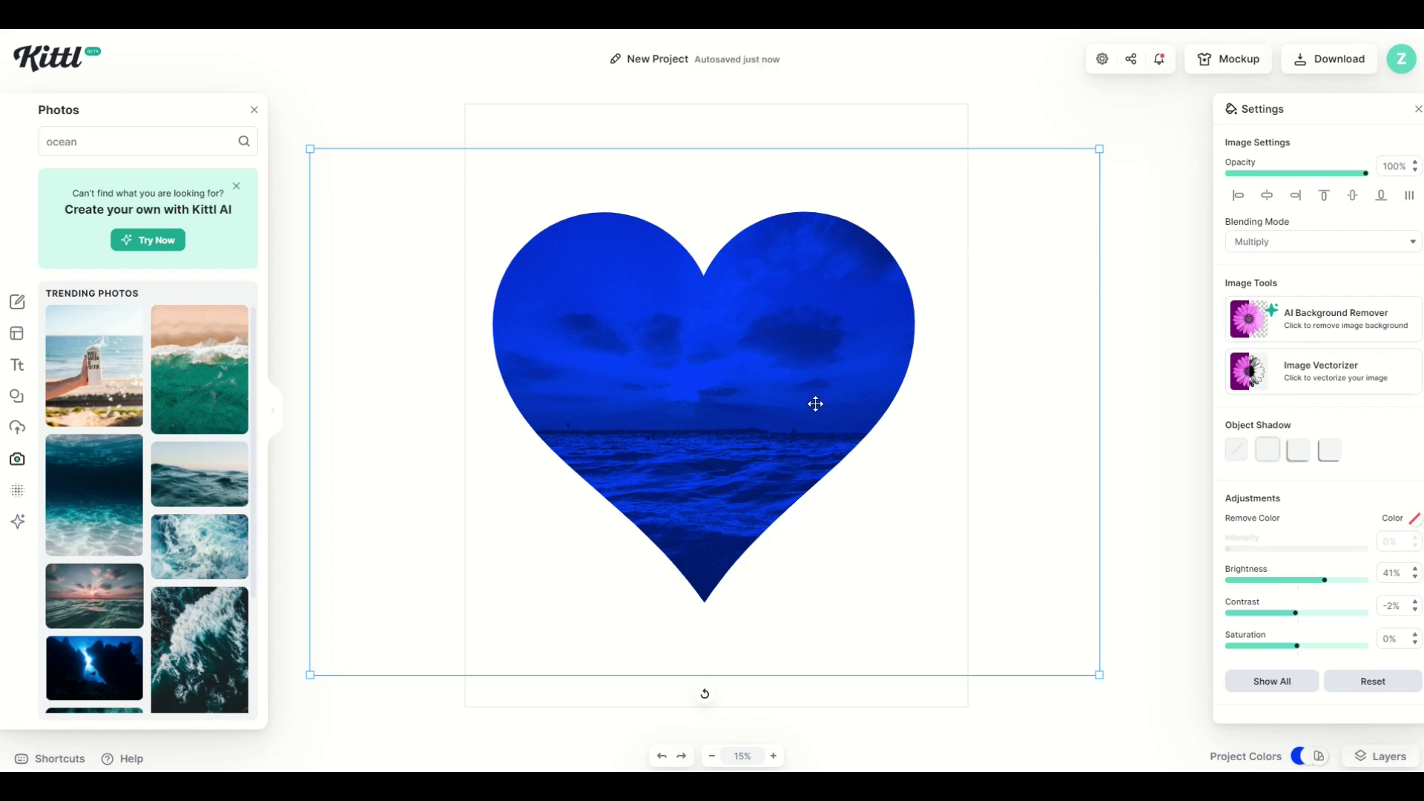
{"action": "left_click", "coordinate": [1277, 249]}
{"action": "left_click", "coordinate": [1256, 345]}
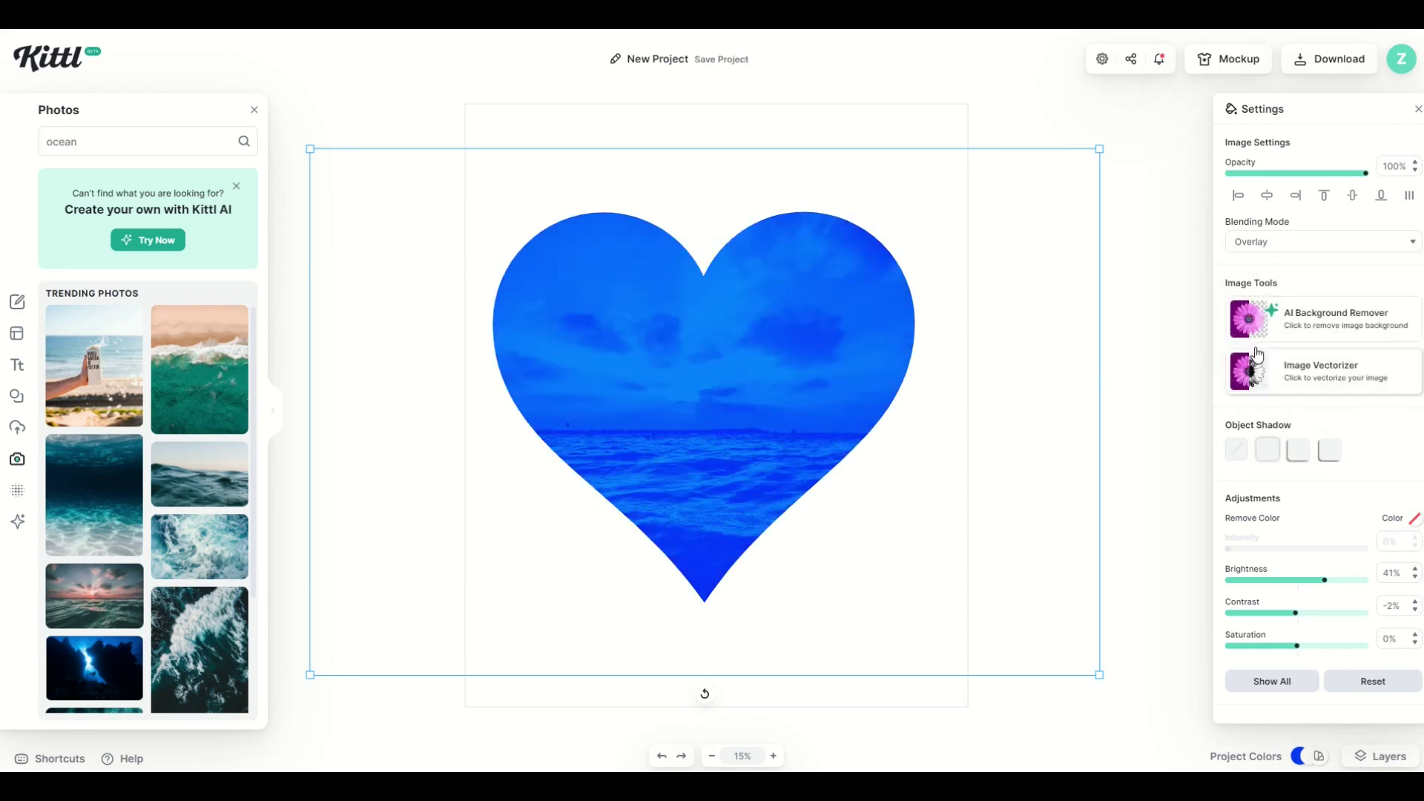
{"action": "left_click", "coordinate": [1276, 242]}
{"action": "left_click", "coordinate": [1258, 368]}
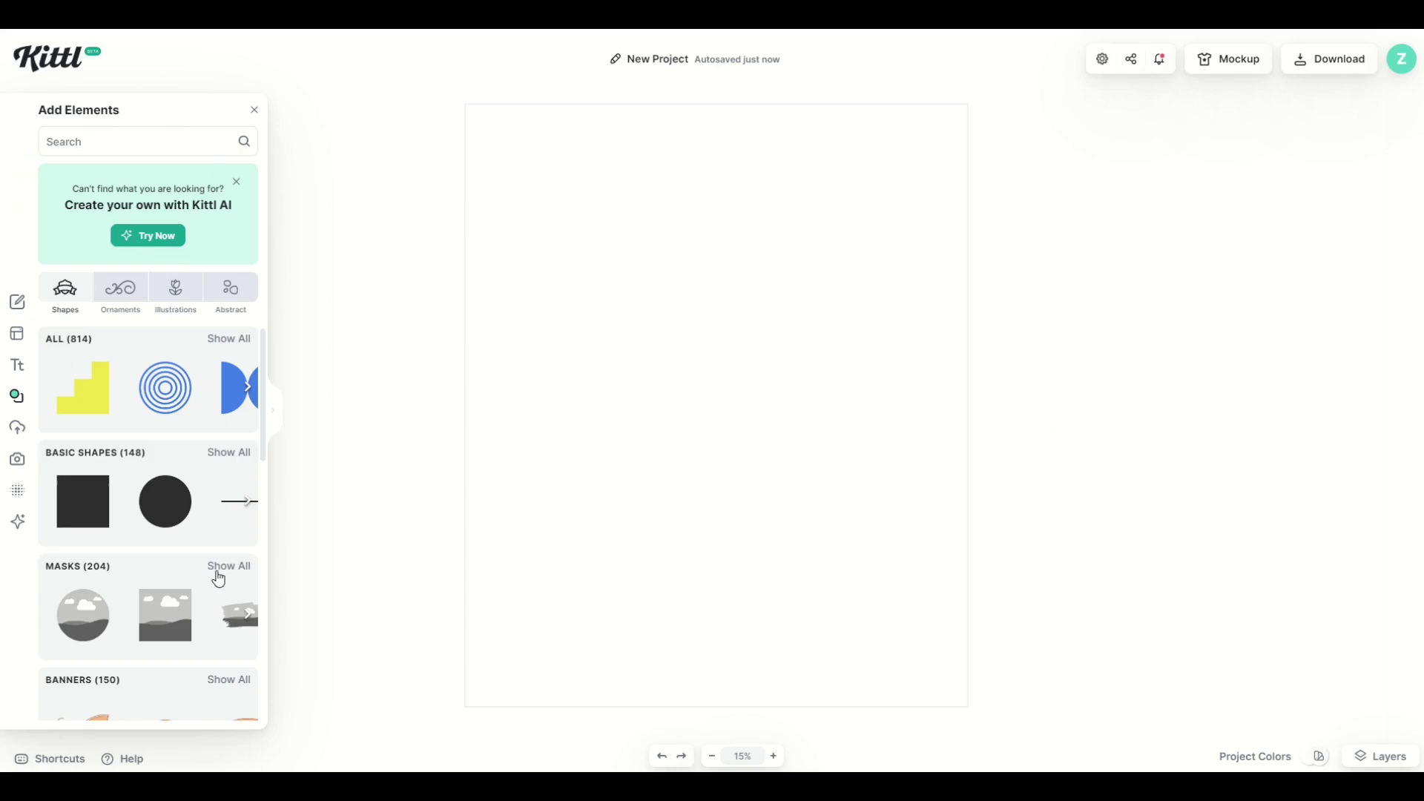
- Add the star mask from the full Masks list, enlarge it and move it toward page centre
{"action": "left_click", "coordinate": [218, 575]}
{"action": "scroll", "coordinate": [156, 468], "scroll_direction": "down", "scroll_amount": 10}
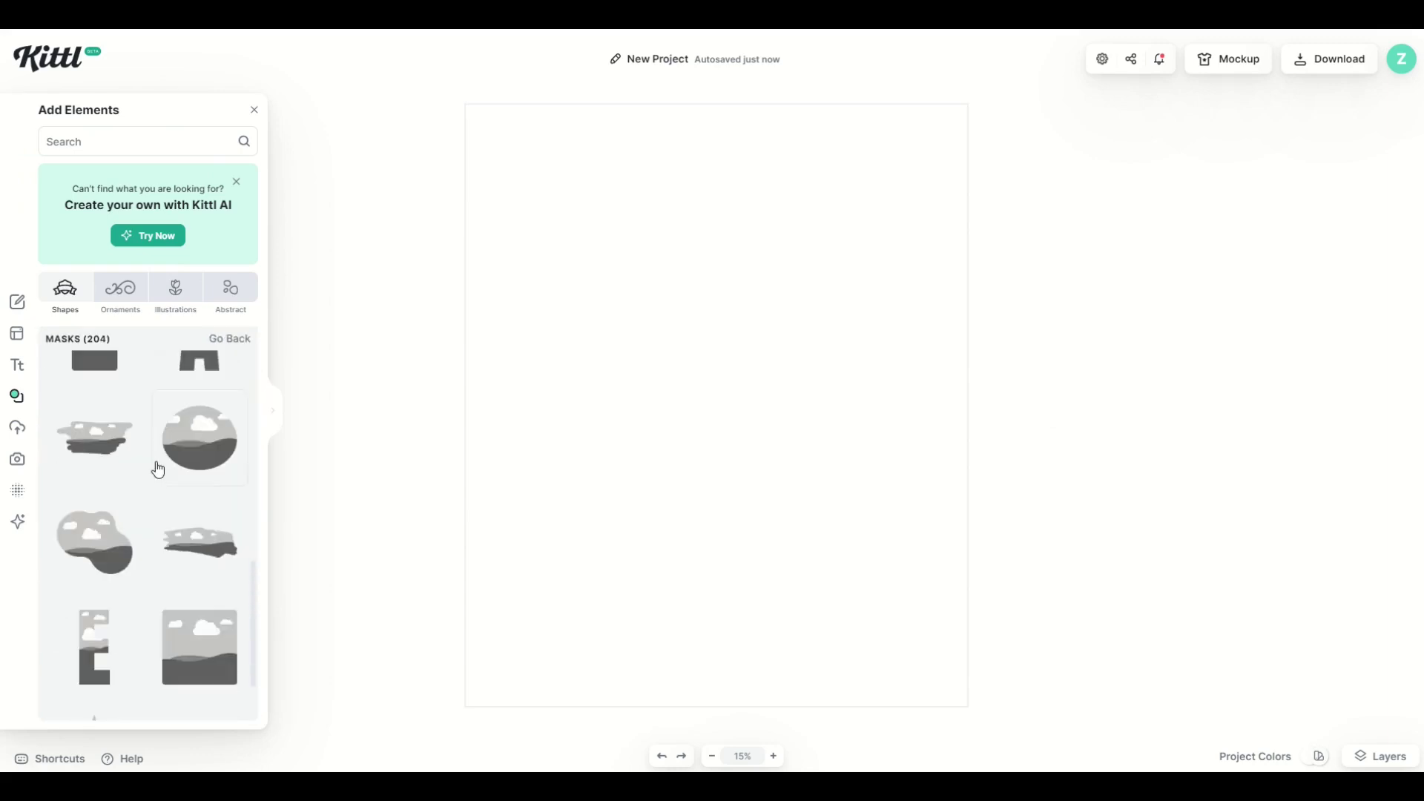
{"action": "scroll", "coordinate": [156, 471], "scroll_direction": "down", "scroll_amount": 5}
{"action": "left_click", "coordinate": [92, 568]}
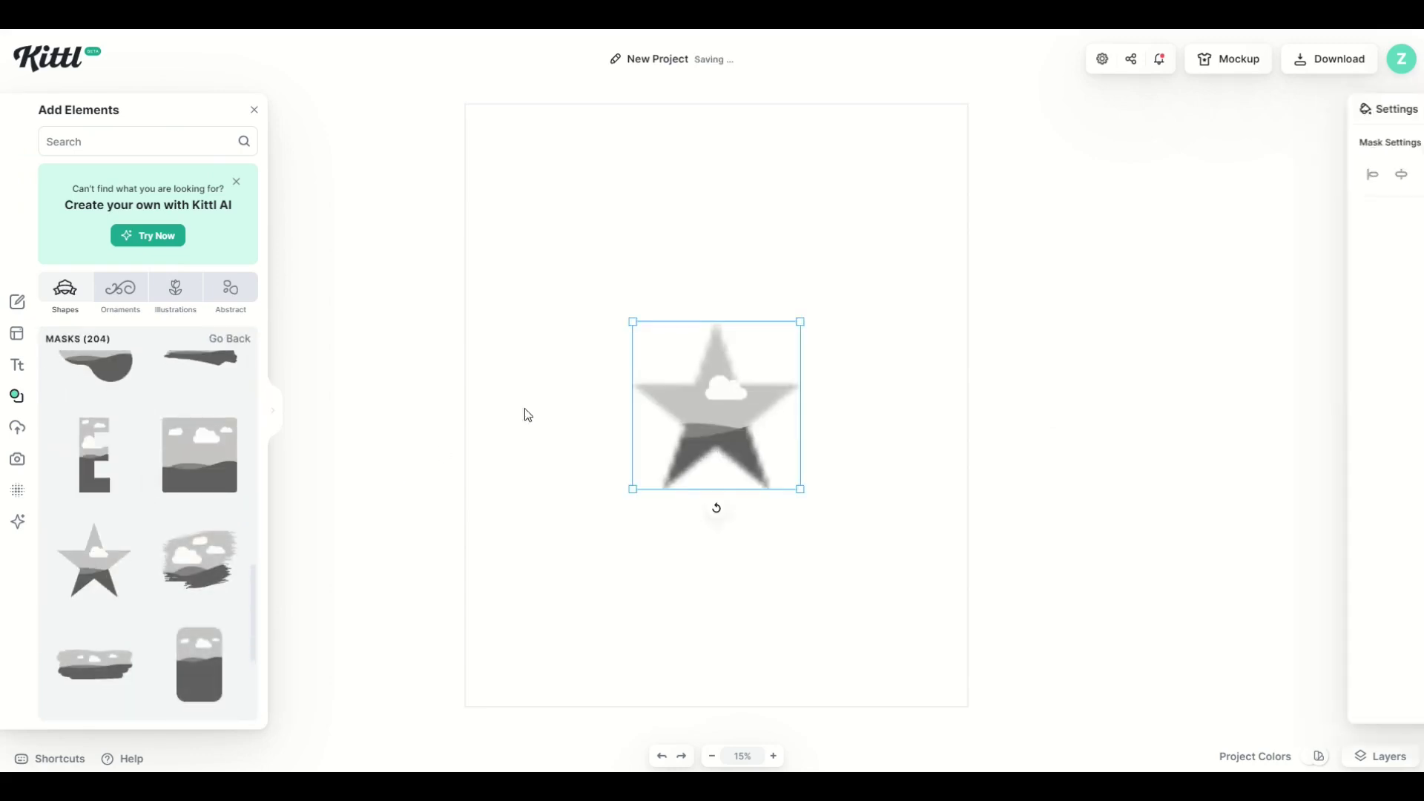
{"action": "left_click_drag", "start_coordinate": [630, 319], "coordinate": [496, 181]}
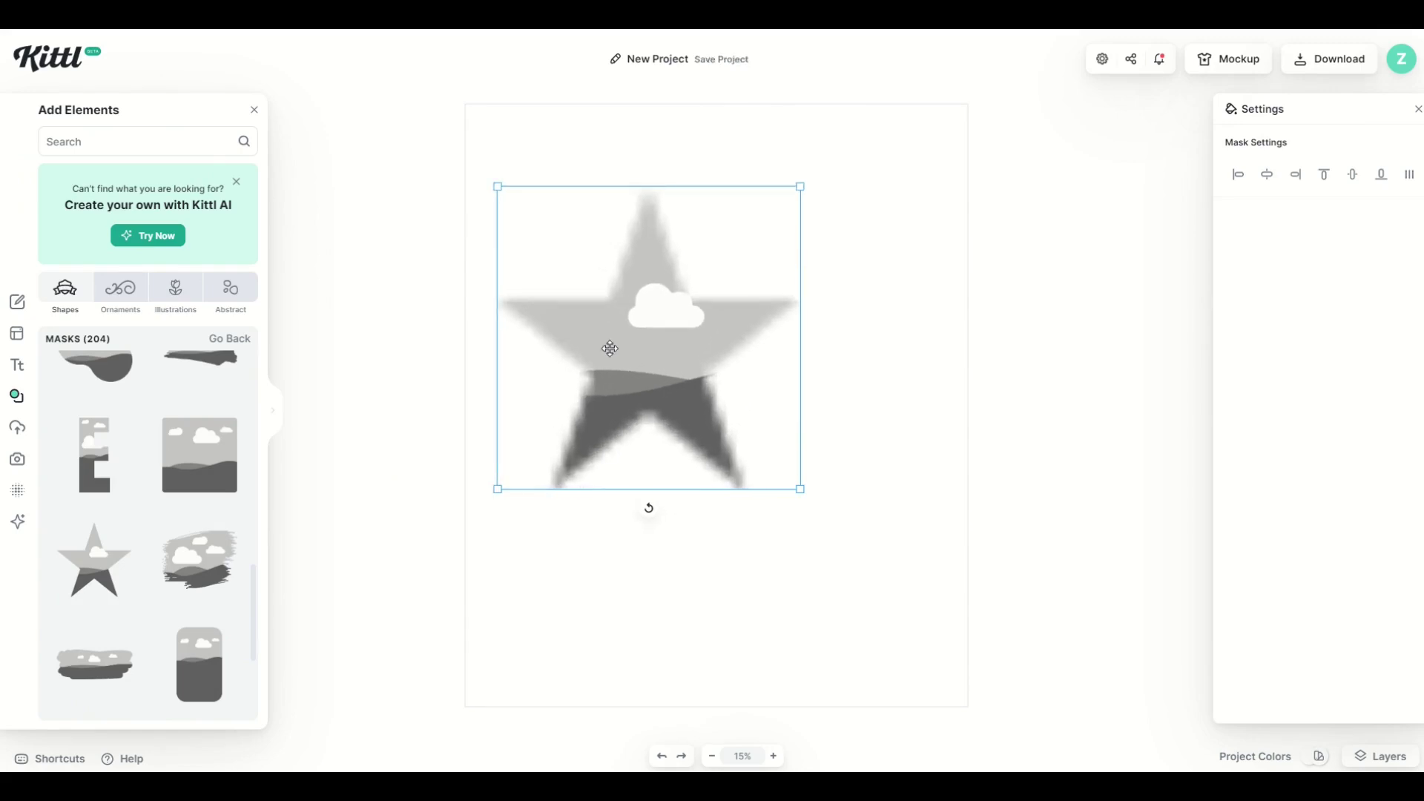
{"action": "left_click_drag", "start_coordinate": [607, 347], "coordinate": [676, 416]}
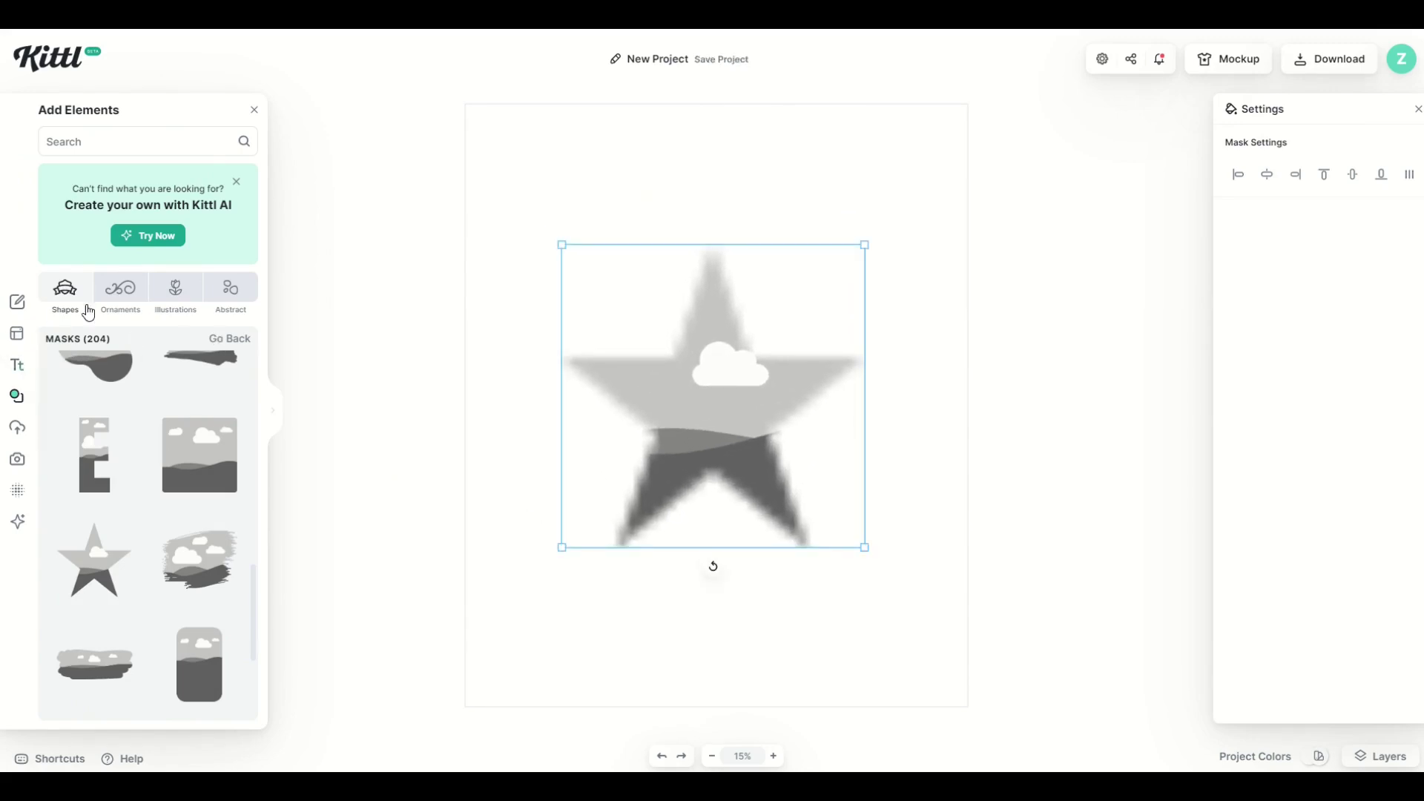
- Deselect the star and open the full Vintage Flowers illustration collection
{"action": "left_click", "coordinate": [175, 291]}
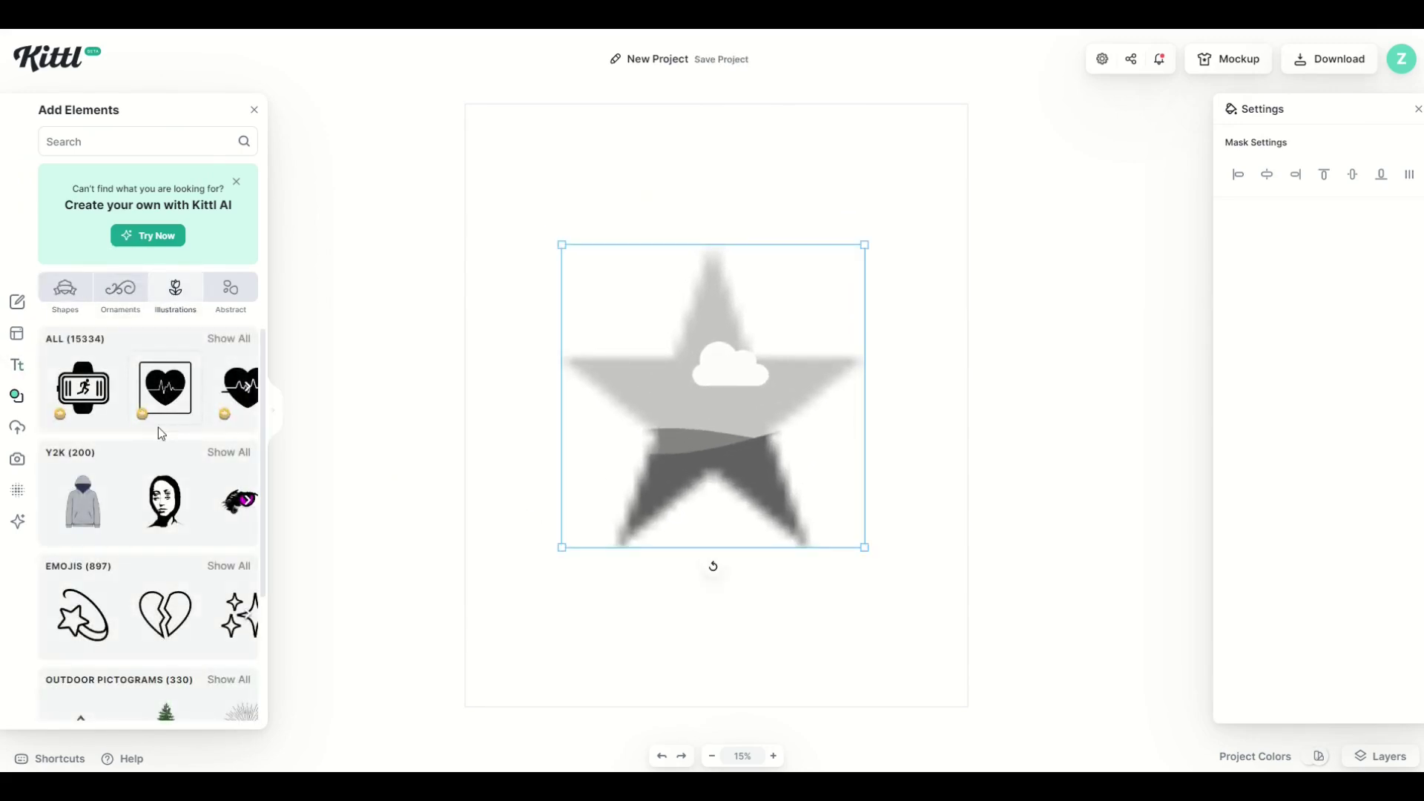
{"action": "scroll", "coordinate": [158, 429], "scroll_direction": "down", "scroll_amount": 7}
{"action": "scroll", "coordinate": [157, 428], "scroll_direction": "down", "scroll_amount": 4}
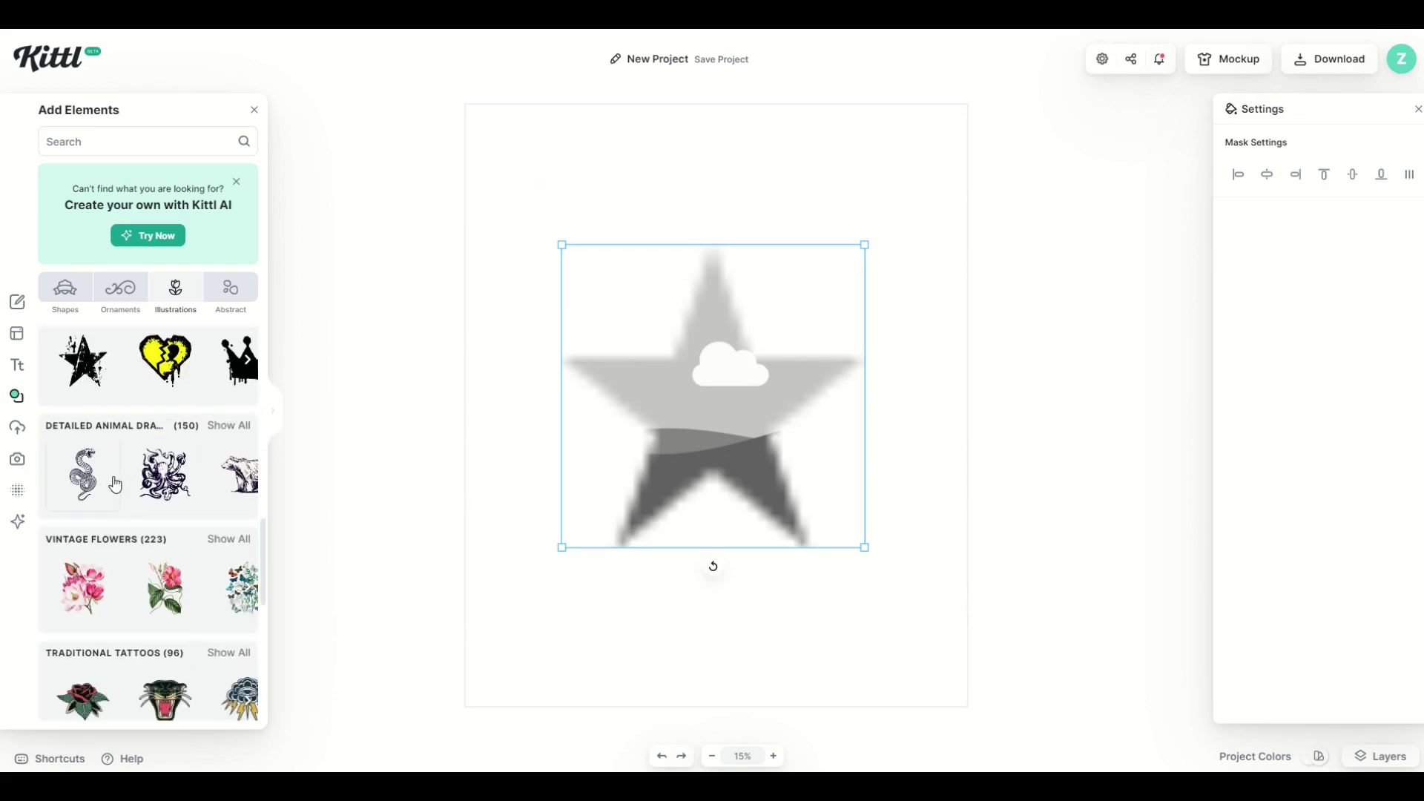
{"action": "scroll", "coordinate": [126, 479], "scroll_direction": "down", "scroll_amount": 1}
{"action": "left_click", "coordinate": [552, 605]}
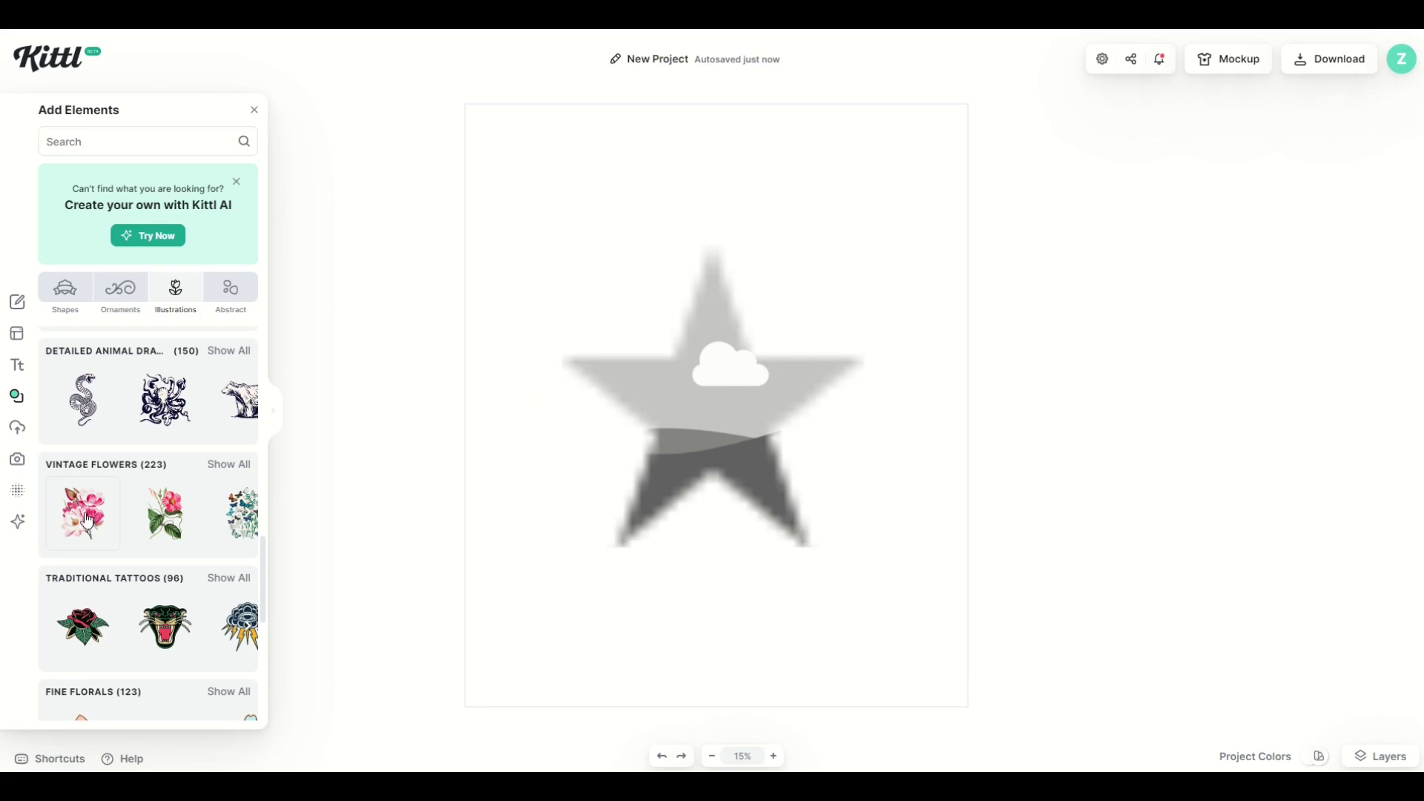
{"action": "left_click", "coordinate": [226, 468]}
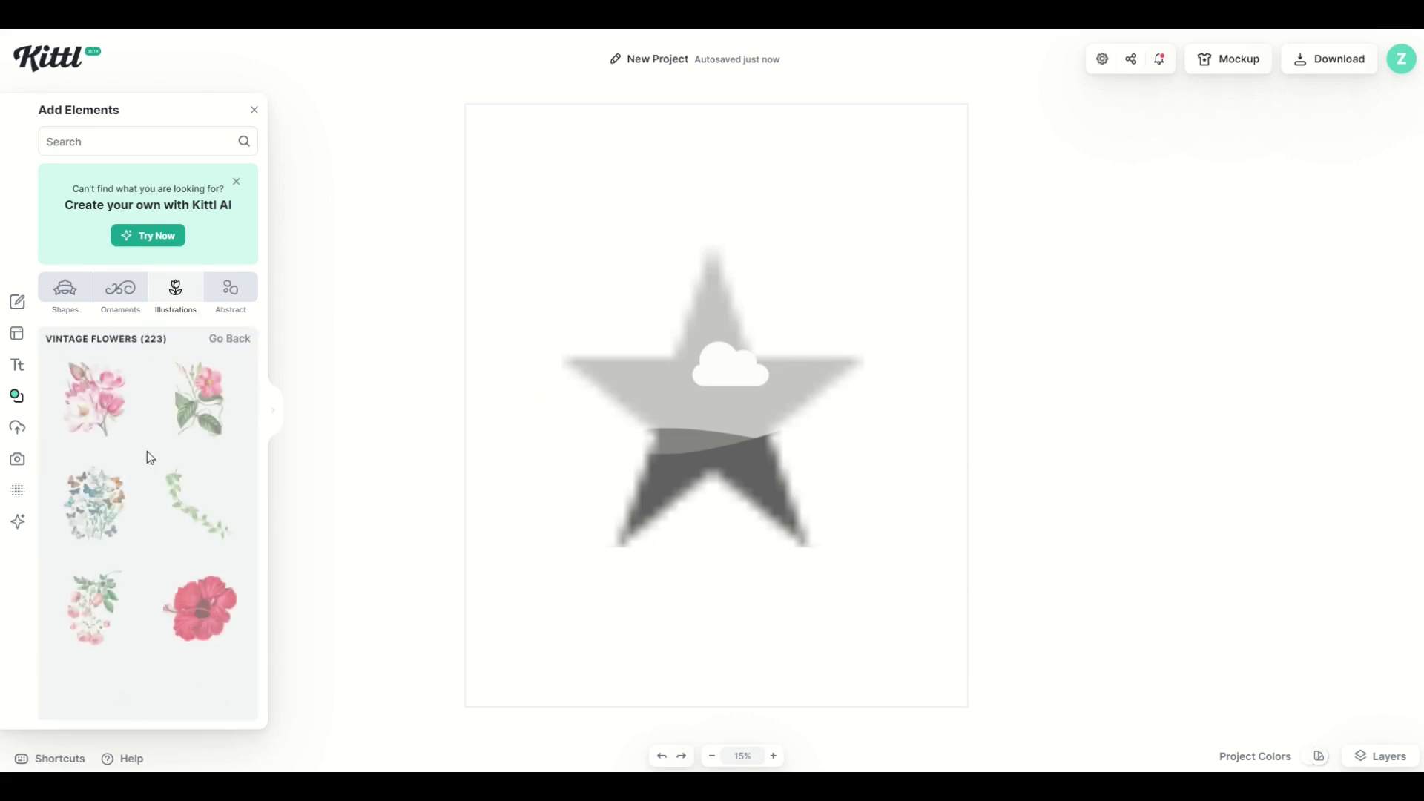
{"action": "scroll", "coordinate": [145, 452], "scroll_direction": "down", "scroll_amount": 3}
{"action": "scroll", "coordinate": [145, 452], "scroll_direction": "up", "scroll_amount": 2}
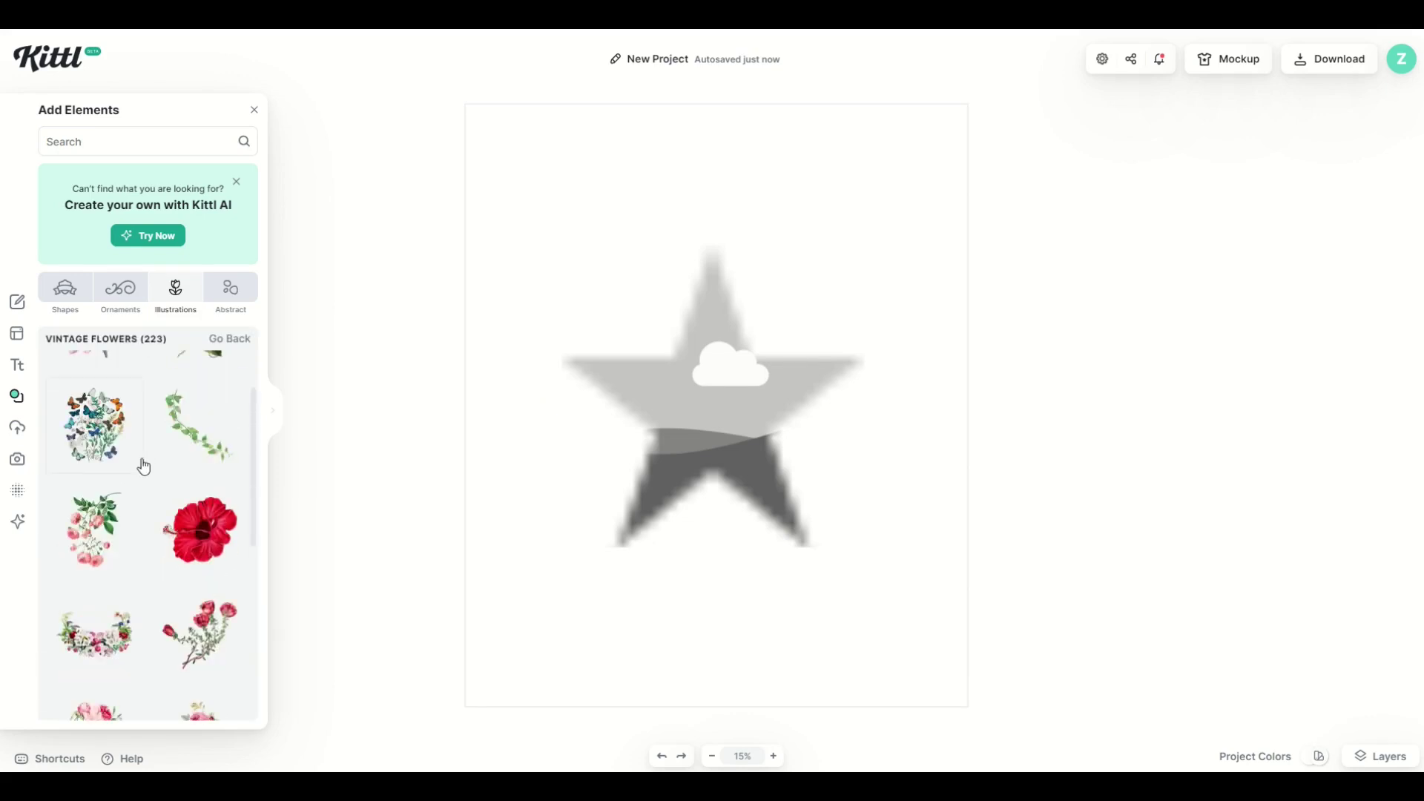
{"action": "scroll", "coordinate": [141, 458], "scroll_direction": "down", "scroll_amount": 2}
{"action": "scroll", "coordinate": [99, 545], "scroll_direction": "down", "scroll_amount": 1}
- Add the yellow flower bouquet and move it to the page's top-left corner
{"action": "left_click", "coordinate": [104, 619]}
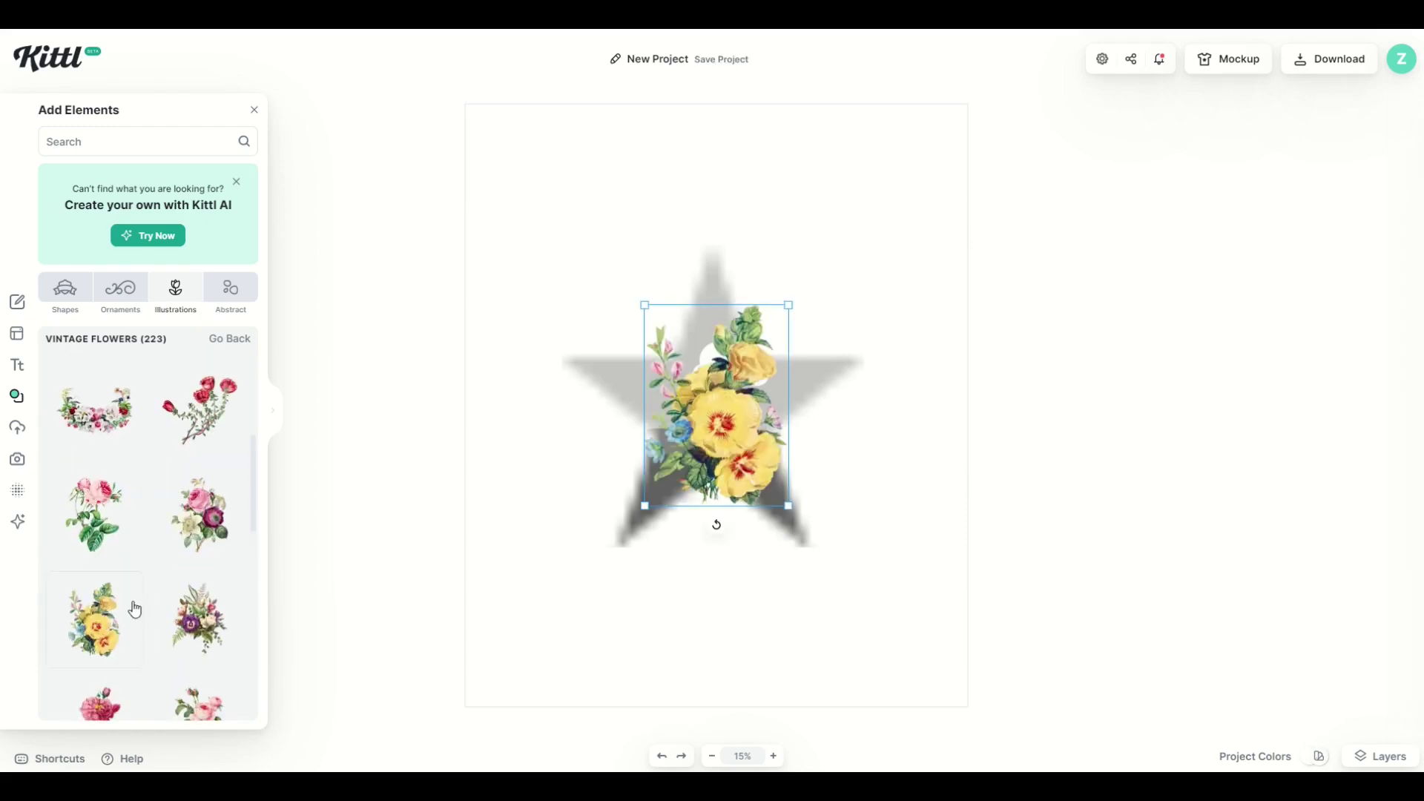
{"action": "left_click_drag", "start_coordinate": [736, 412], "coordinate": [545, 213]}
{"action": "left_click", "coordinate": [415, 376]}
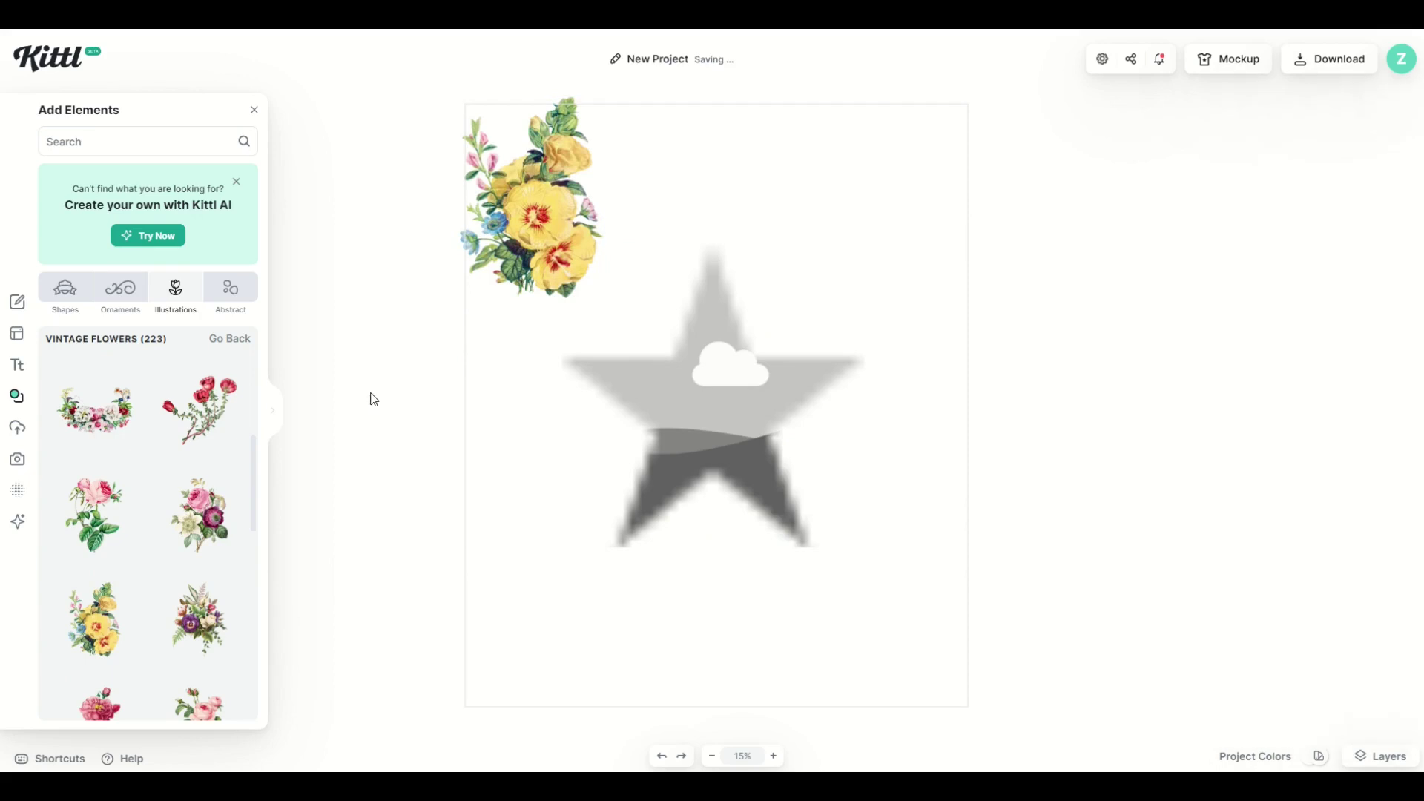
{"action": "left_click", "coordinate": [540, 234]}
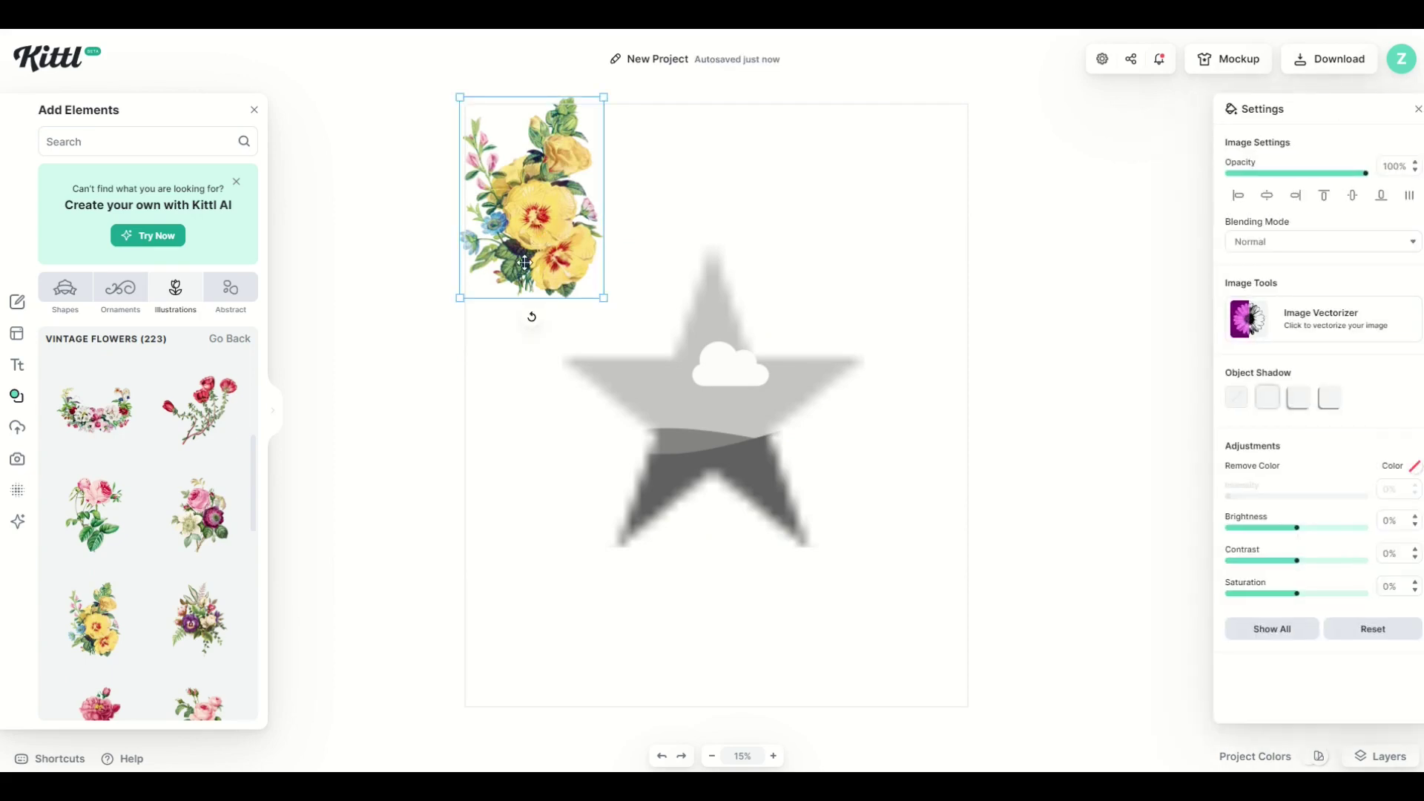
{"action": "left_click", "coordinate": [397, 397]}
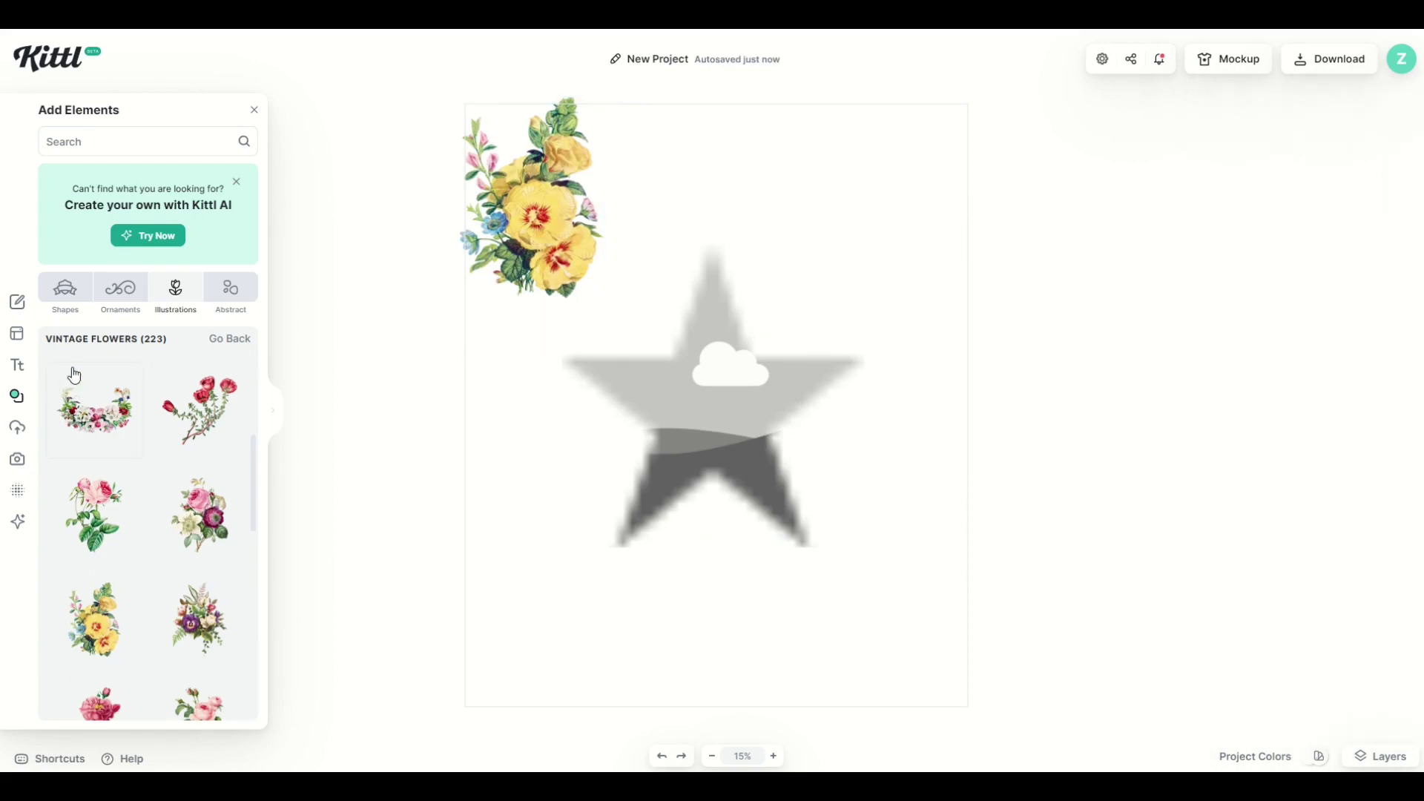
{"action": "scroll", "coordinate": [105, 419], "scroll_direction": "up", "scroll_amount": 5}
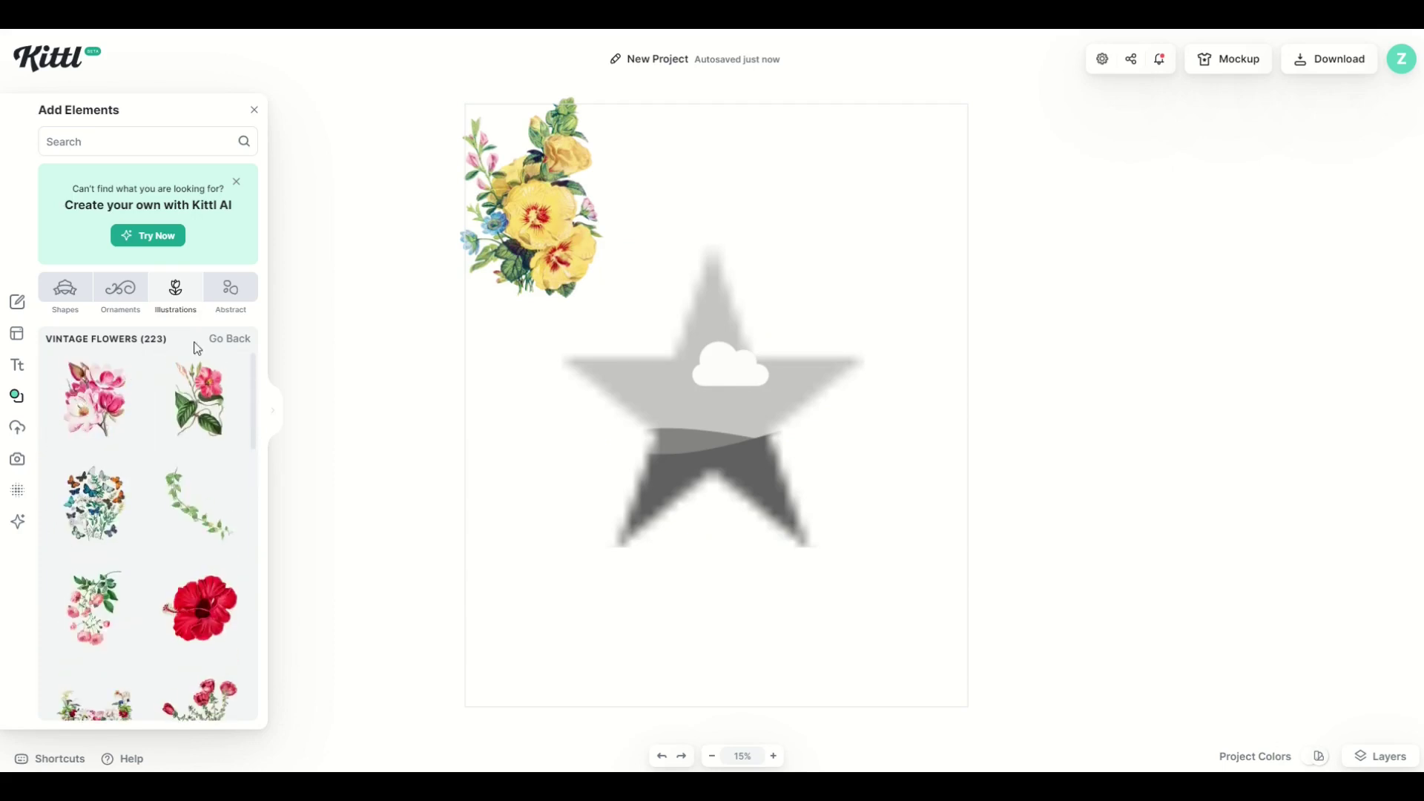
{"action": "left_click", "coordinate": [217, 341]}
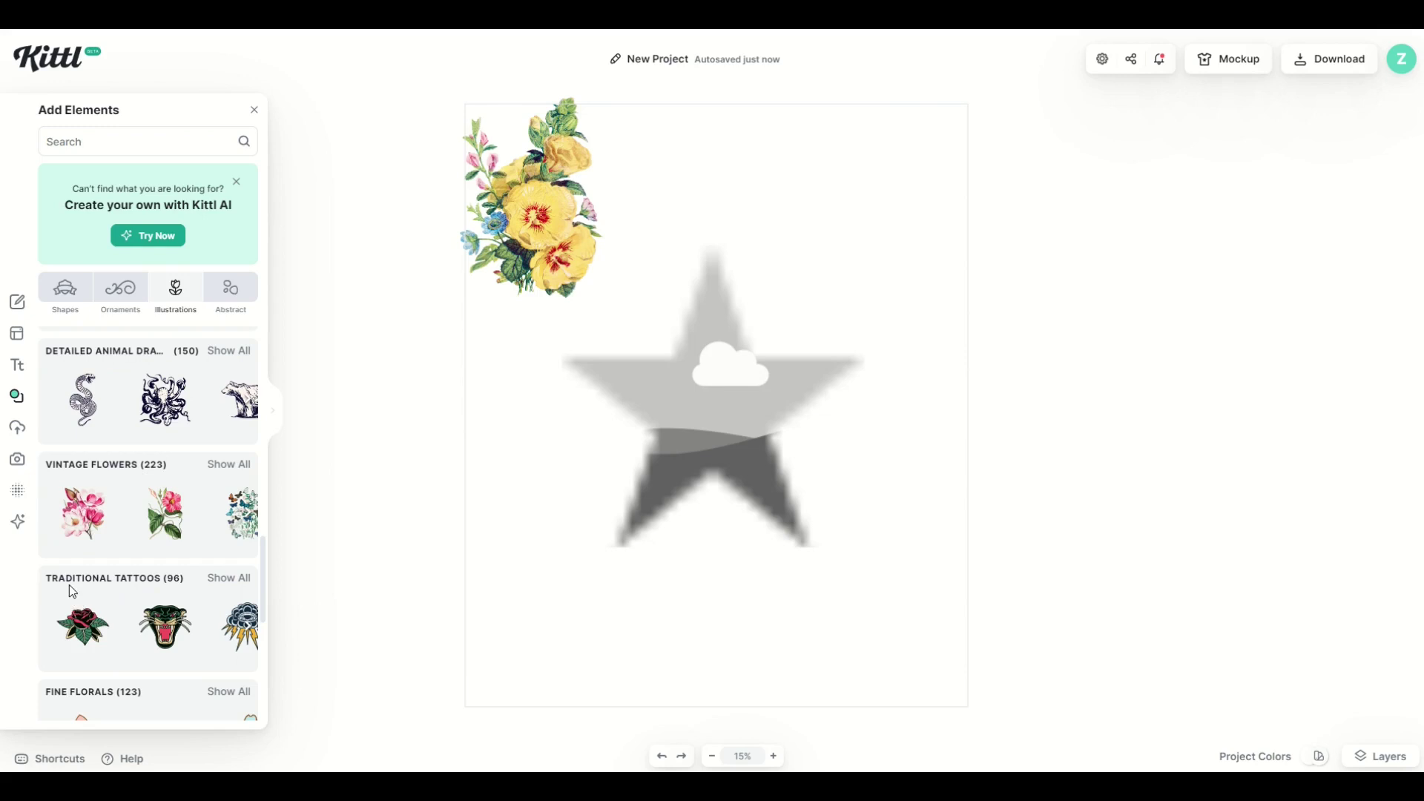
- Add the green panther tattoo, try a brighter red on it, then delete it
{"action": "left_click", "coordinate": [174, 618]}
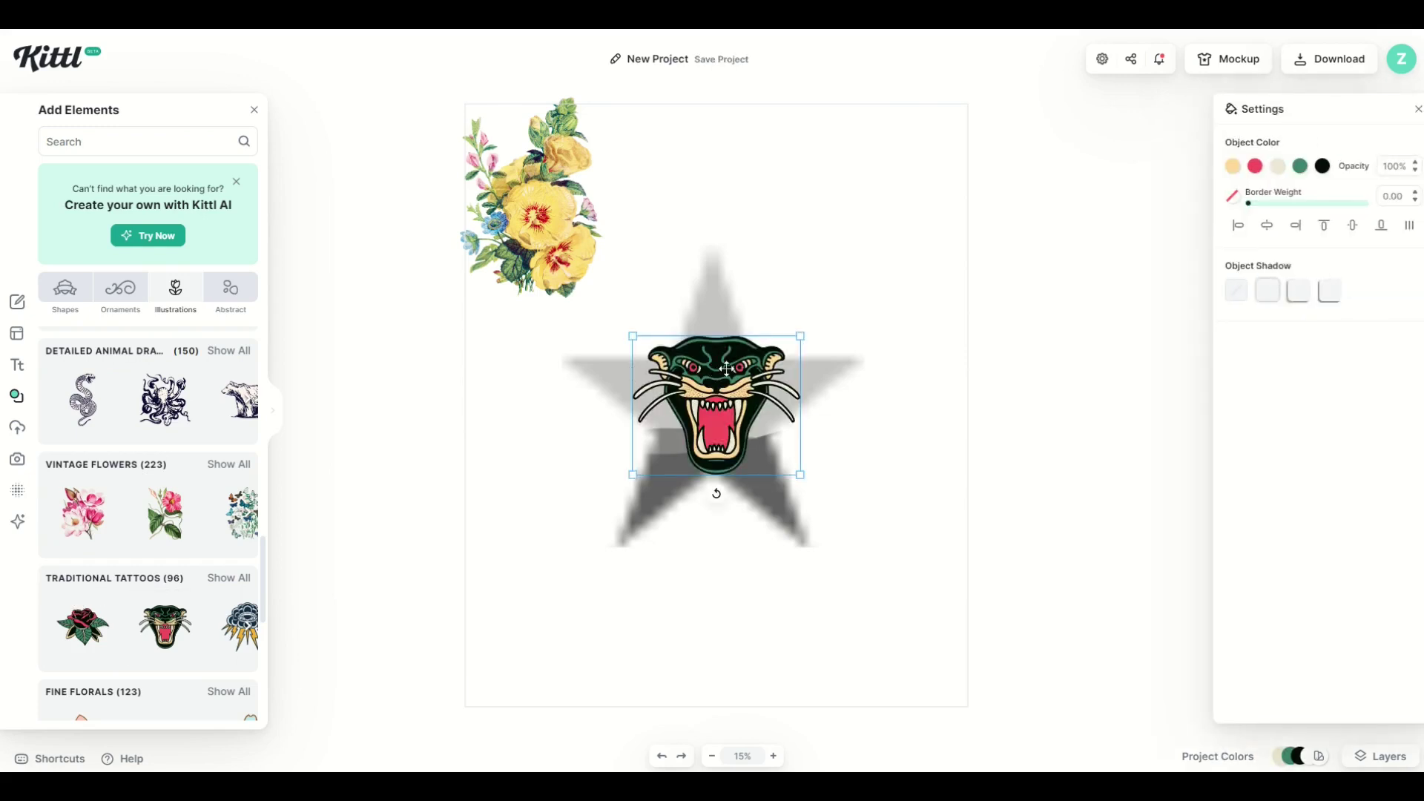
{"action": "left_click_drag", "start_coordinate": [726, 368], "coordinate": [861, 181]}
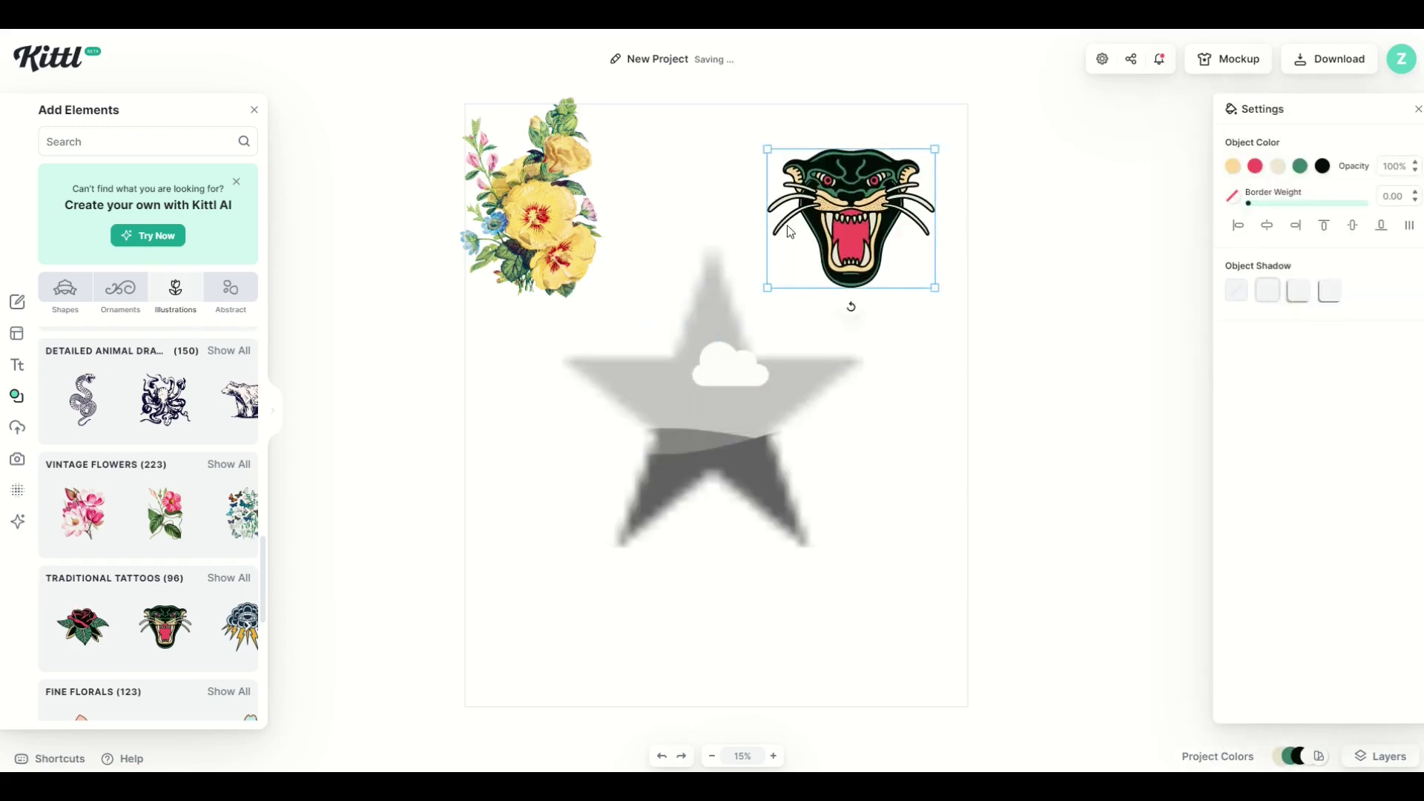
{"action": "left_click", "coordinate": [1255, 166]}
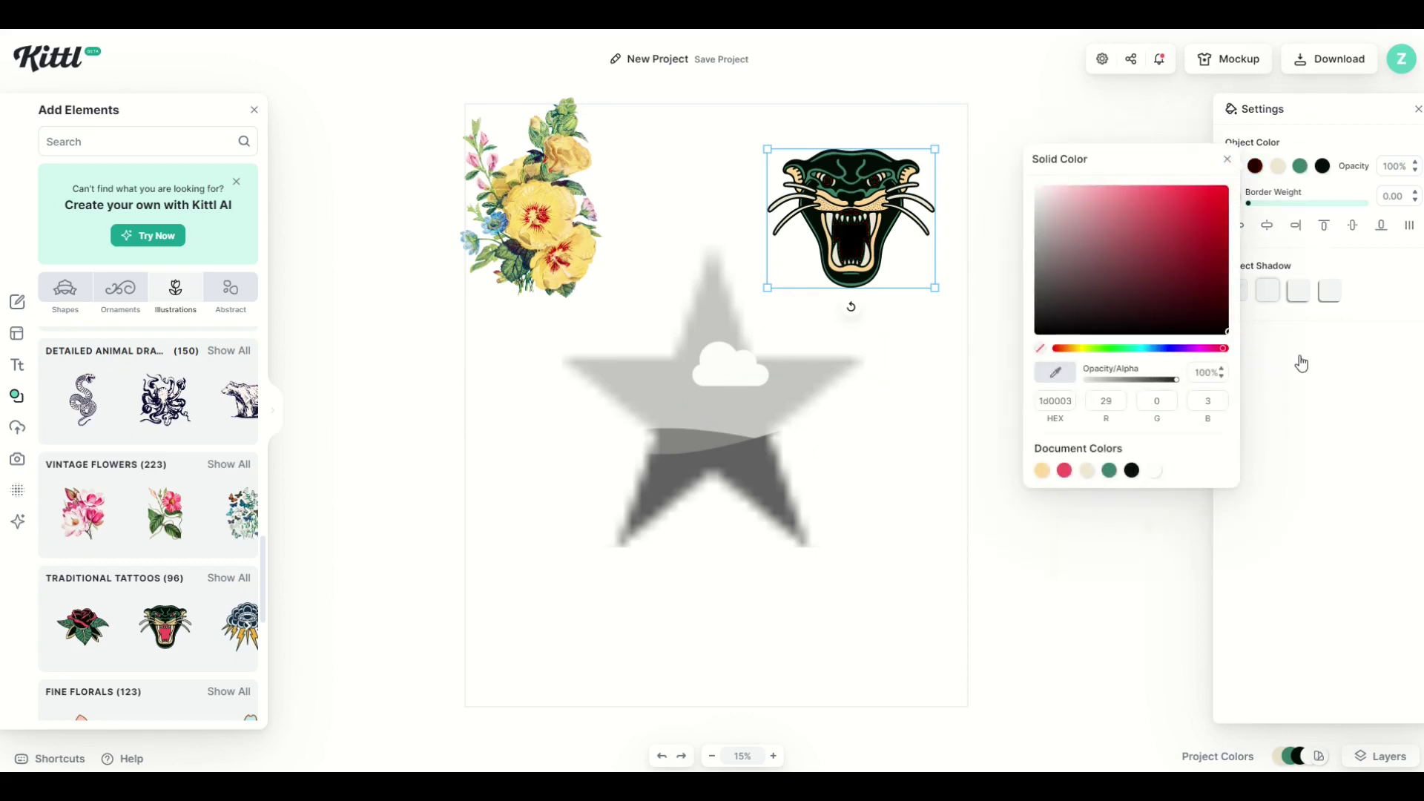
{"action": "left_click", "coordinate": [1225, 188]}
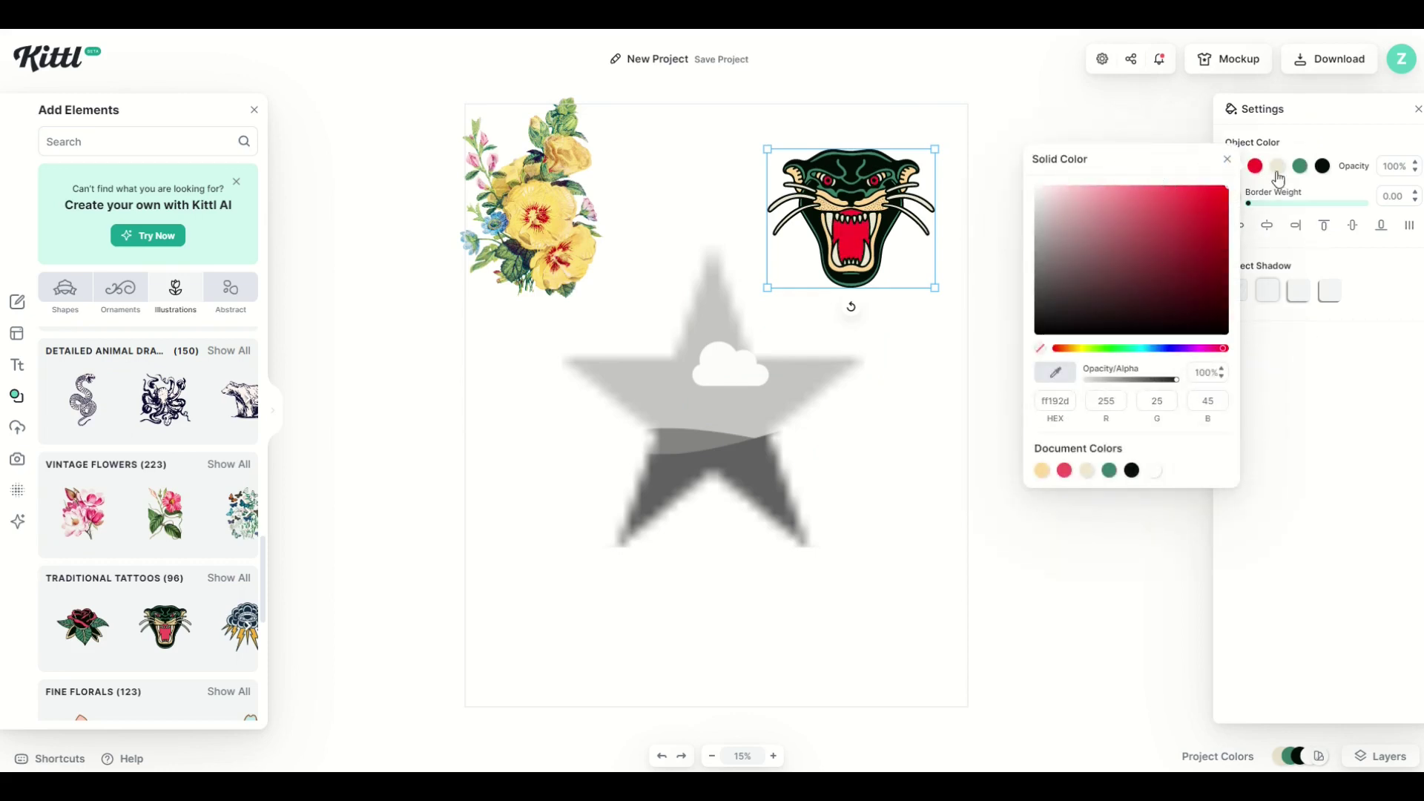
{"action": "key", "text": "Delete"}
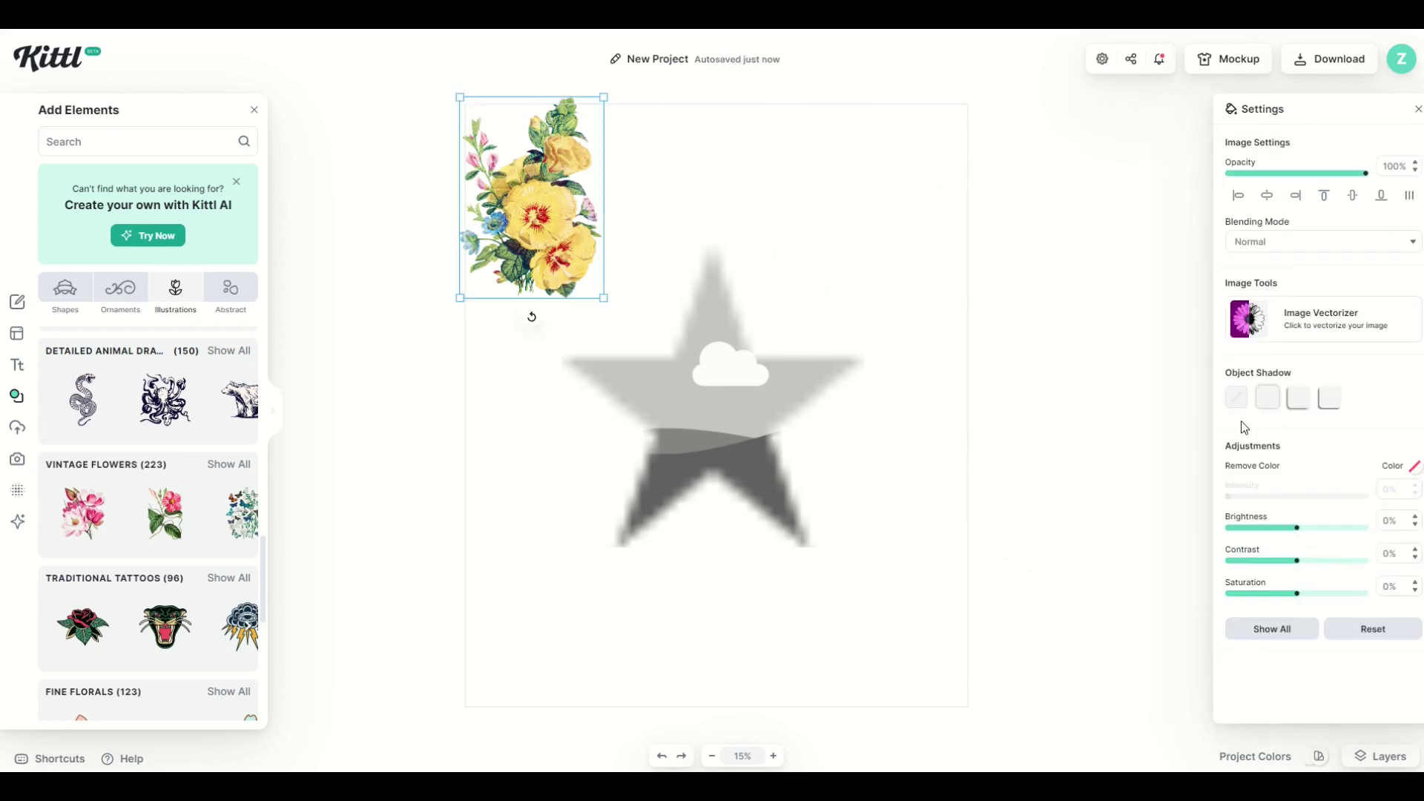
{"action": "left_click", "coordinate": [1305, 336]}
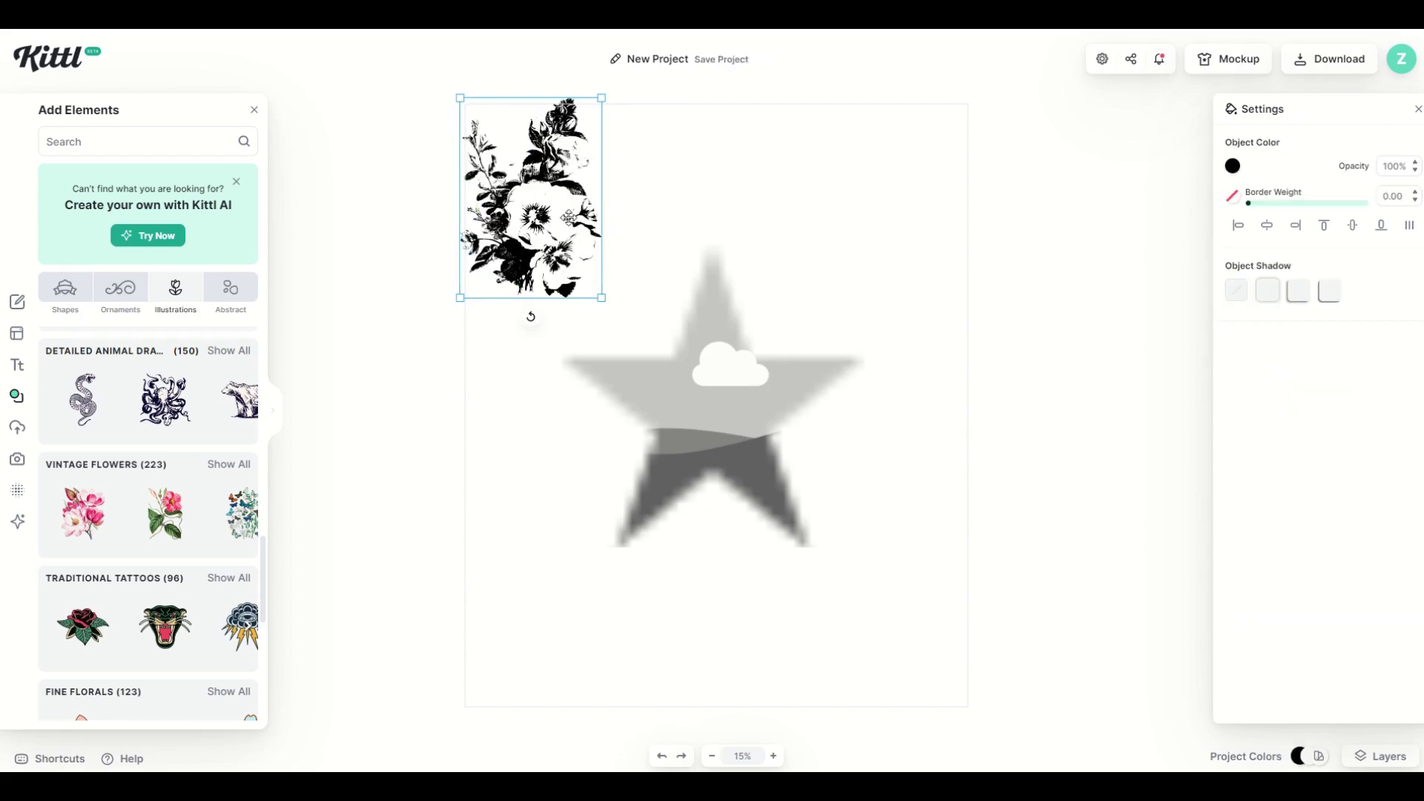
{"action": "left_click_drag", "start_coordinate": [577, 221], "coordinate": [936, 234]}
{"action": "left_click", "coordinate": [1235, 167]}
{"action": "left_click", "coordinate": [1081, 280]}
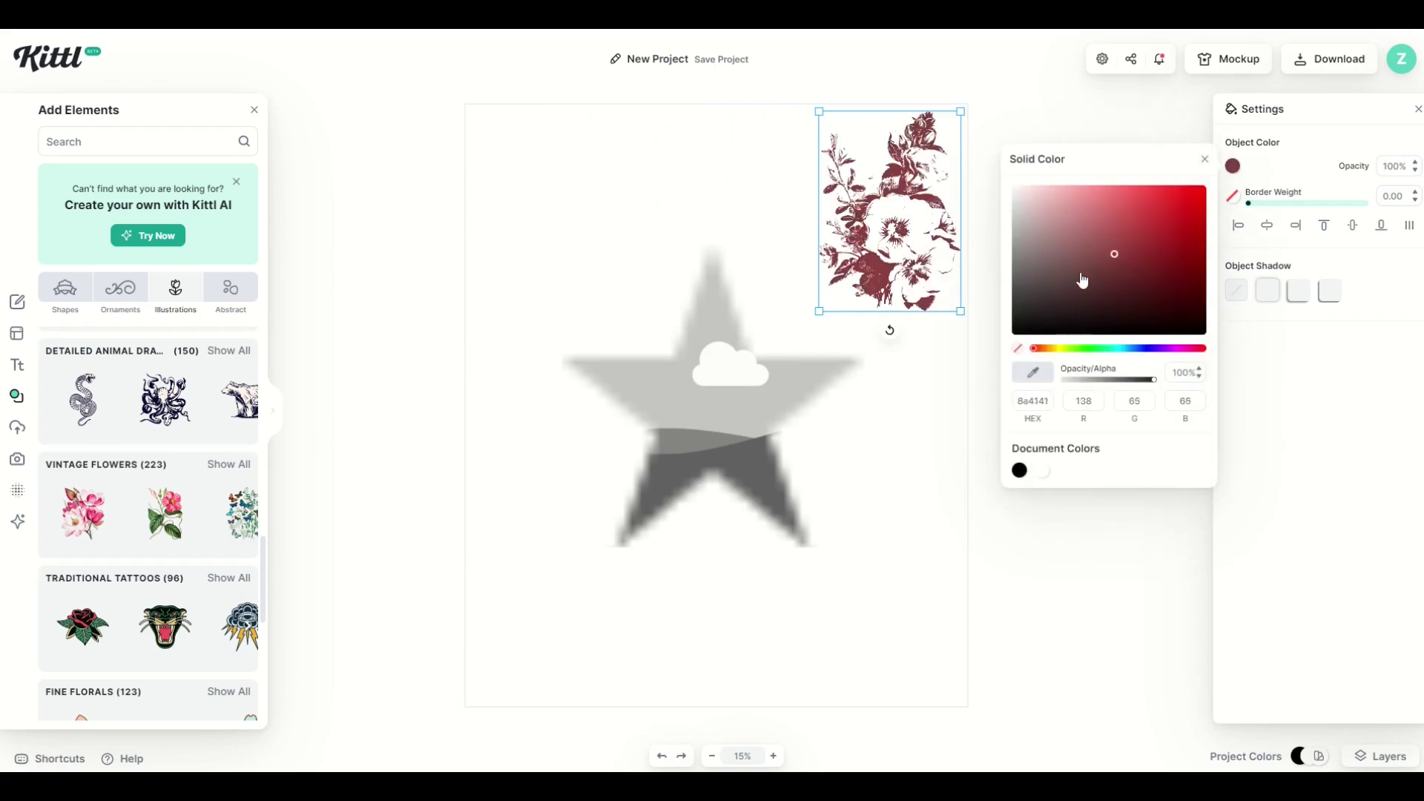
{"action": "left_click_drag", "start_coordinate": [1081, 279], "coordinate": [1319, 150]}
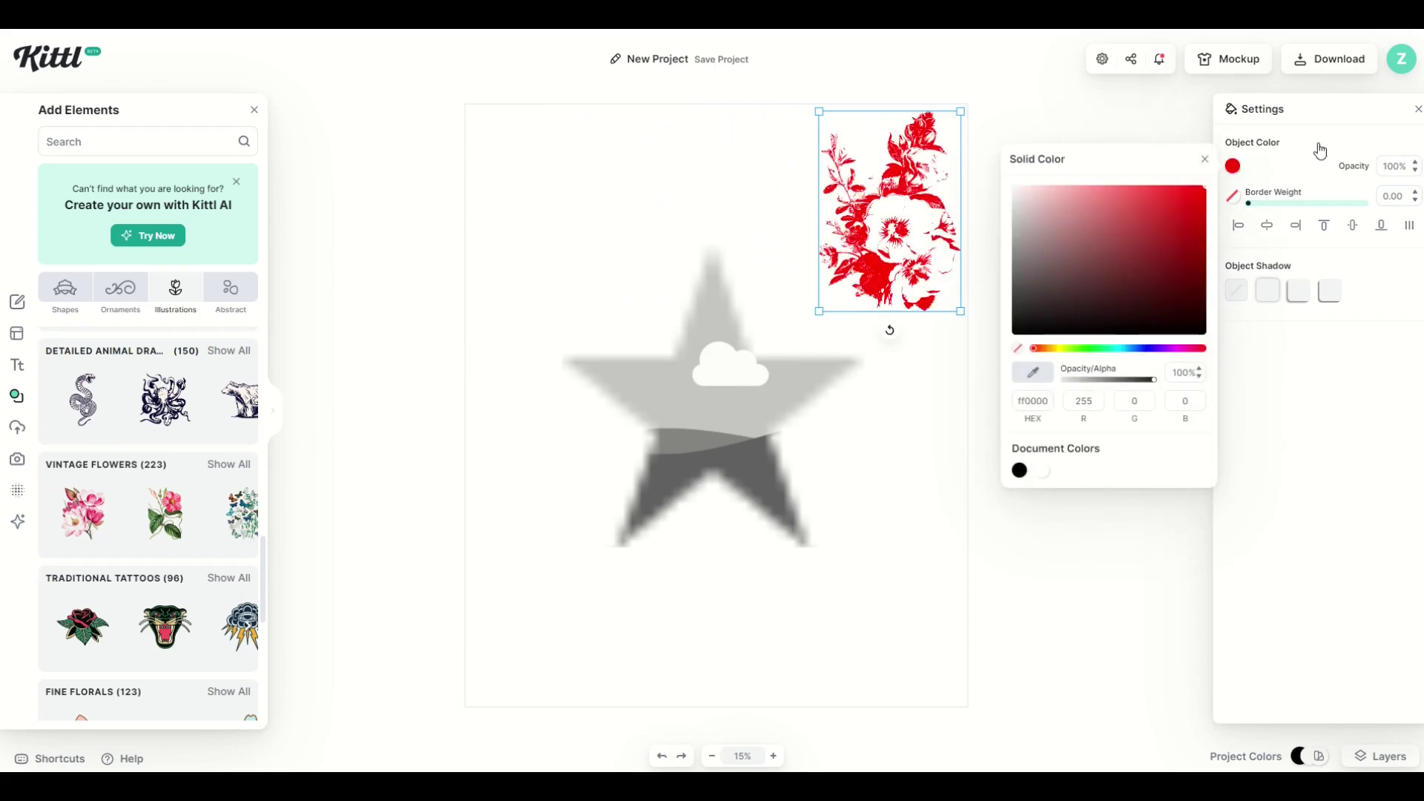
{"action": "left_click", "coordinate": [1093, 356]}
{"action": "left_click_drag", "start_coordinate": [1157, 222], "coordinate": [1319, 156]}
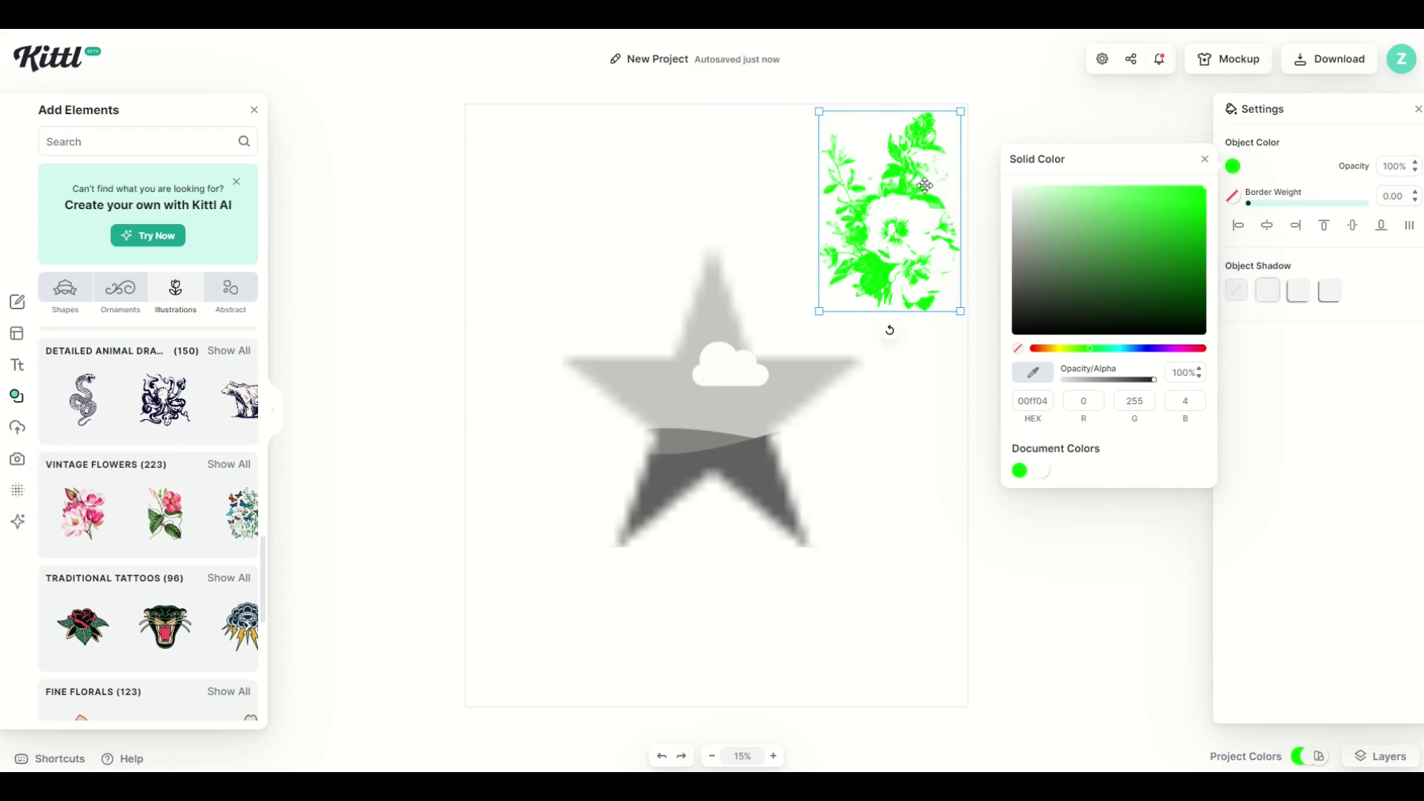
{"action": "left_click", "coordinate": [752, 176]}
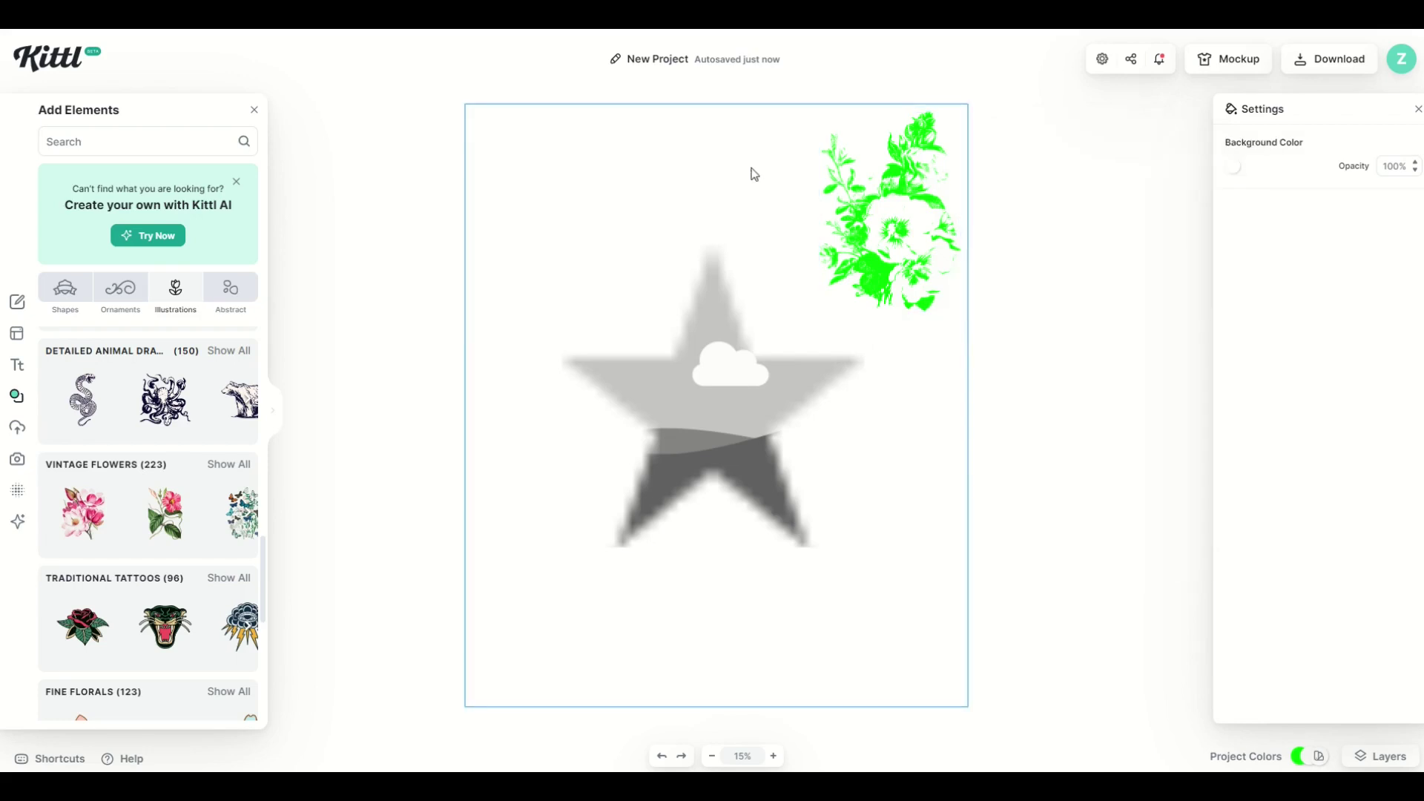
{"action": "key", "text": "ctrl+z"}
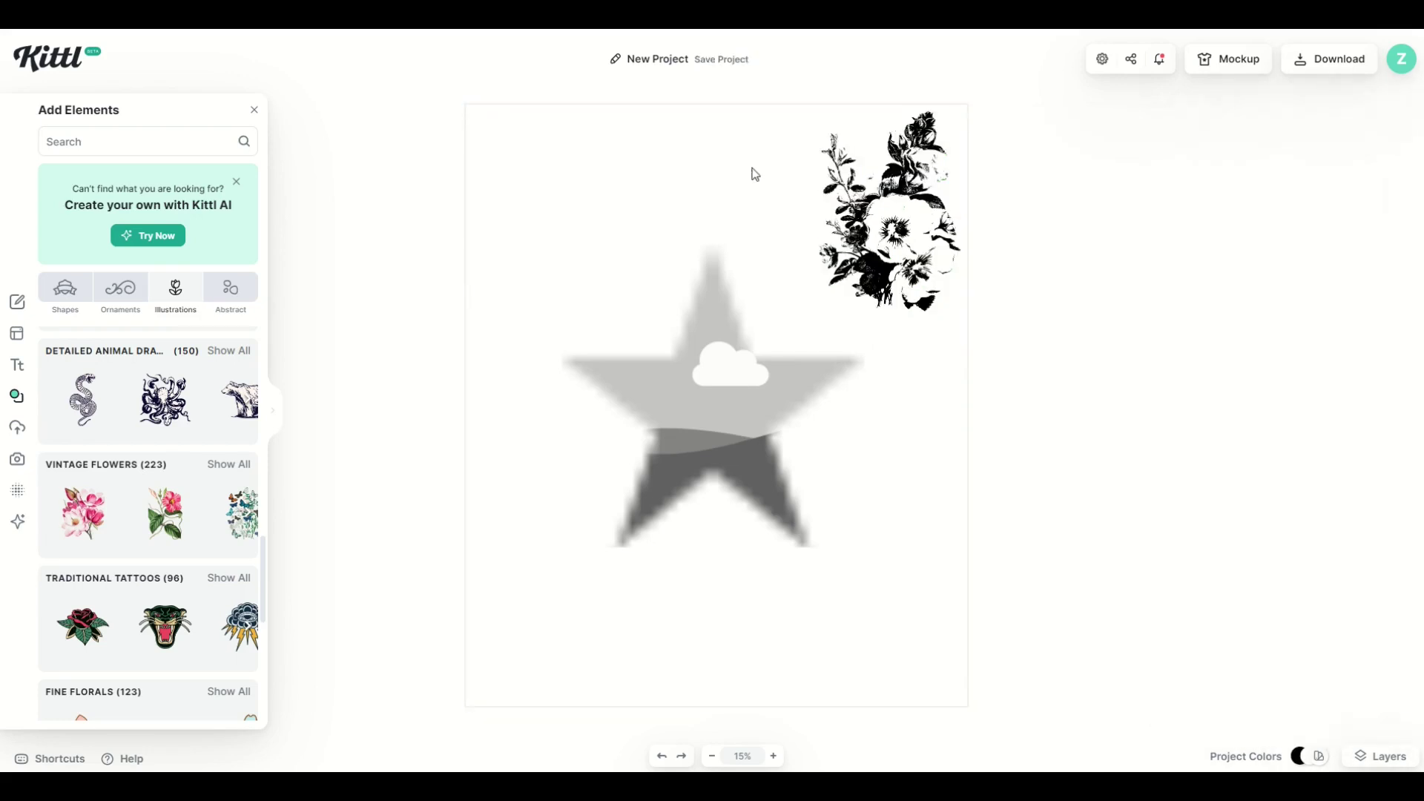
{"action": "key", "text": "ctrl+z"}
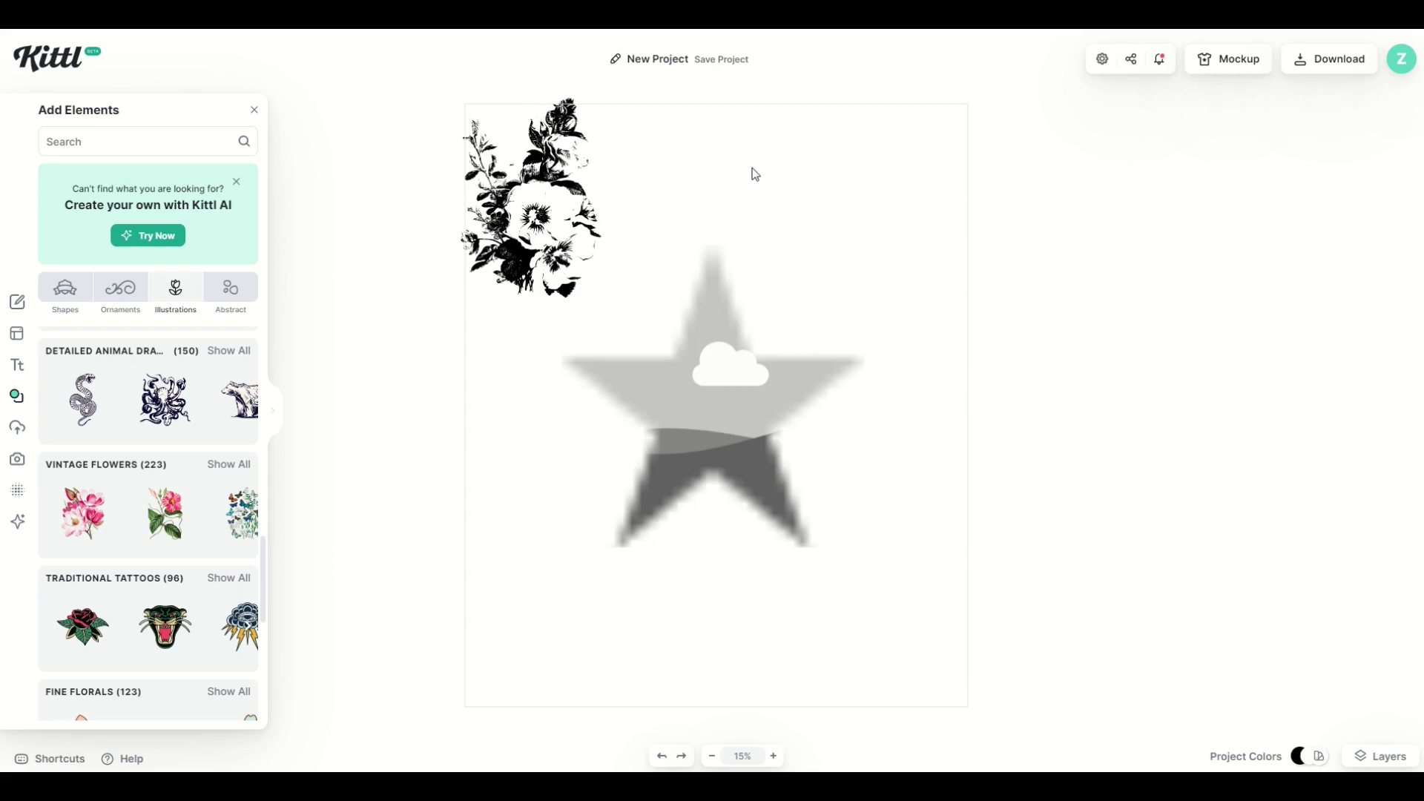
{"action": "key", "text": "ctrl+z"}
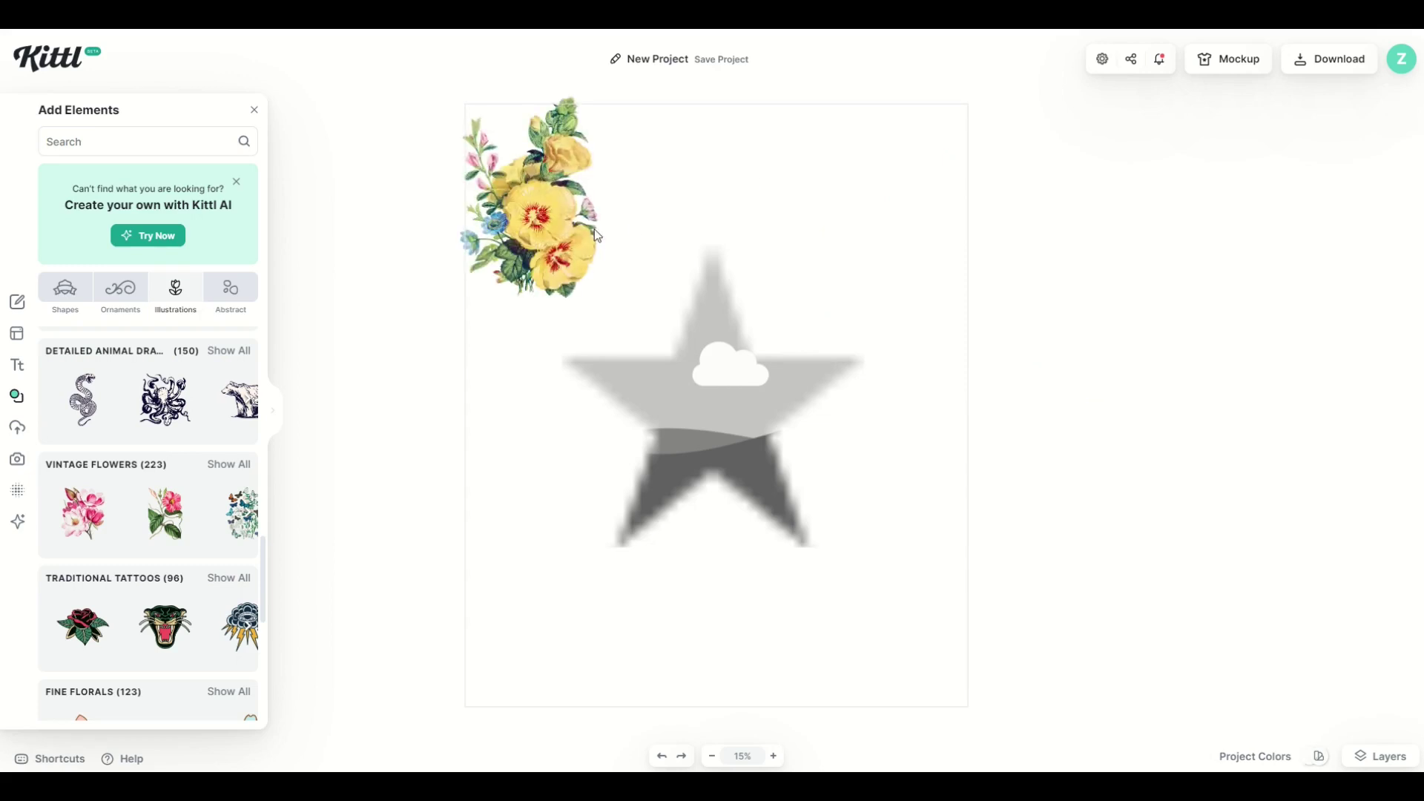
- Enlarge the flower image and drop it into the star mask
{"action": "left_click", "coordinate": [597, 236]}
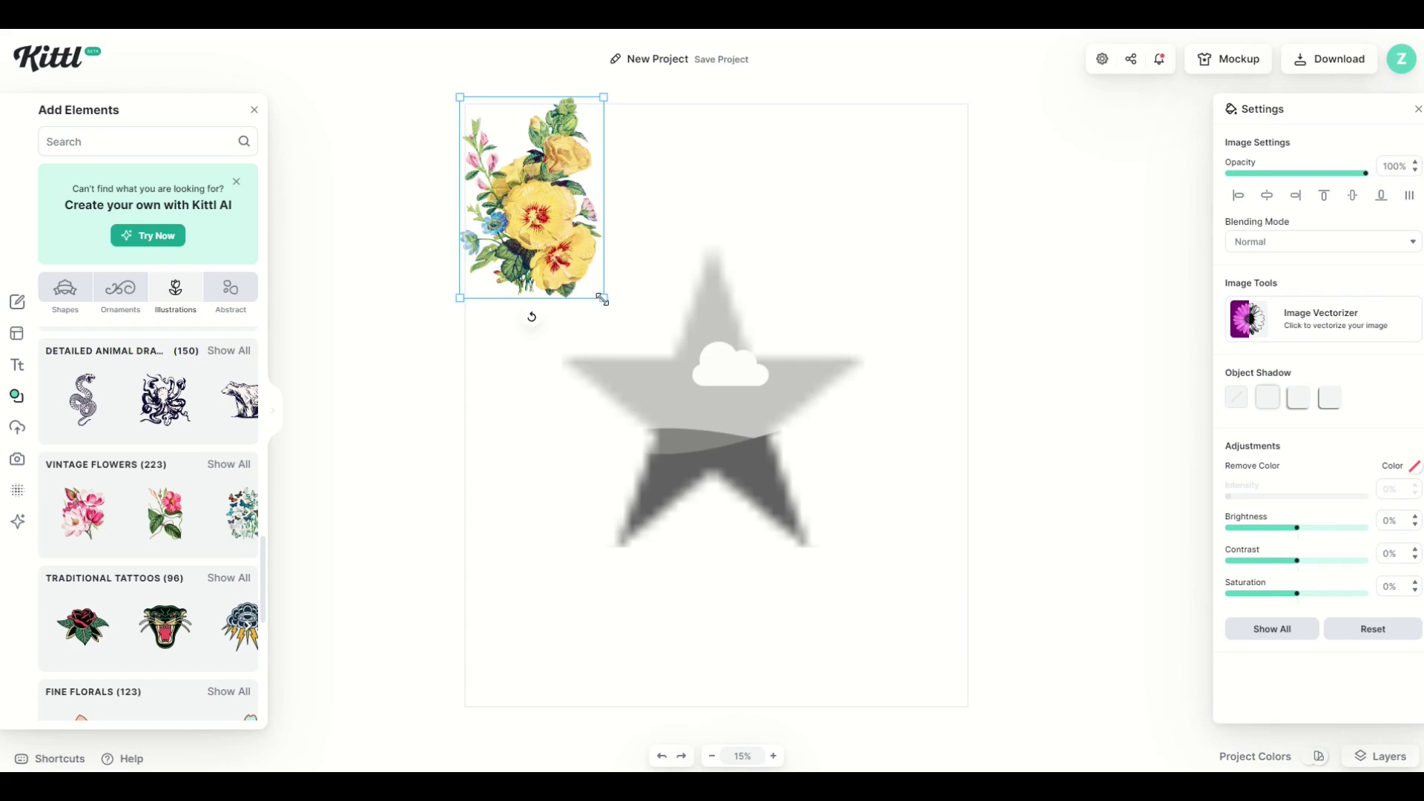
{"action": "left_click_drag", "start_coordinate": [602, 299], "coordinate": [769, 523]}
{"action": "left_click_drag", "start_coordinate": [597, 359], "coordinate": [690, 423]}
{"action": "left_click", "coordinate": [614, 319]}
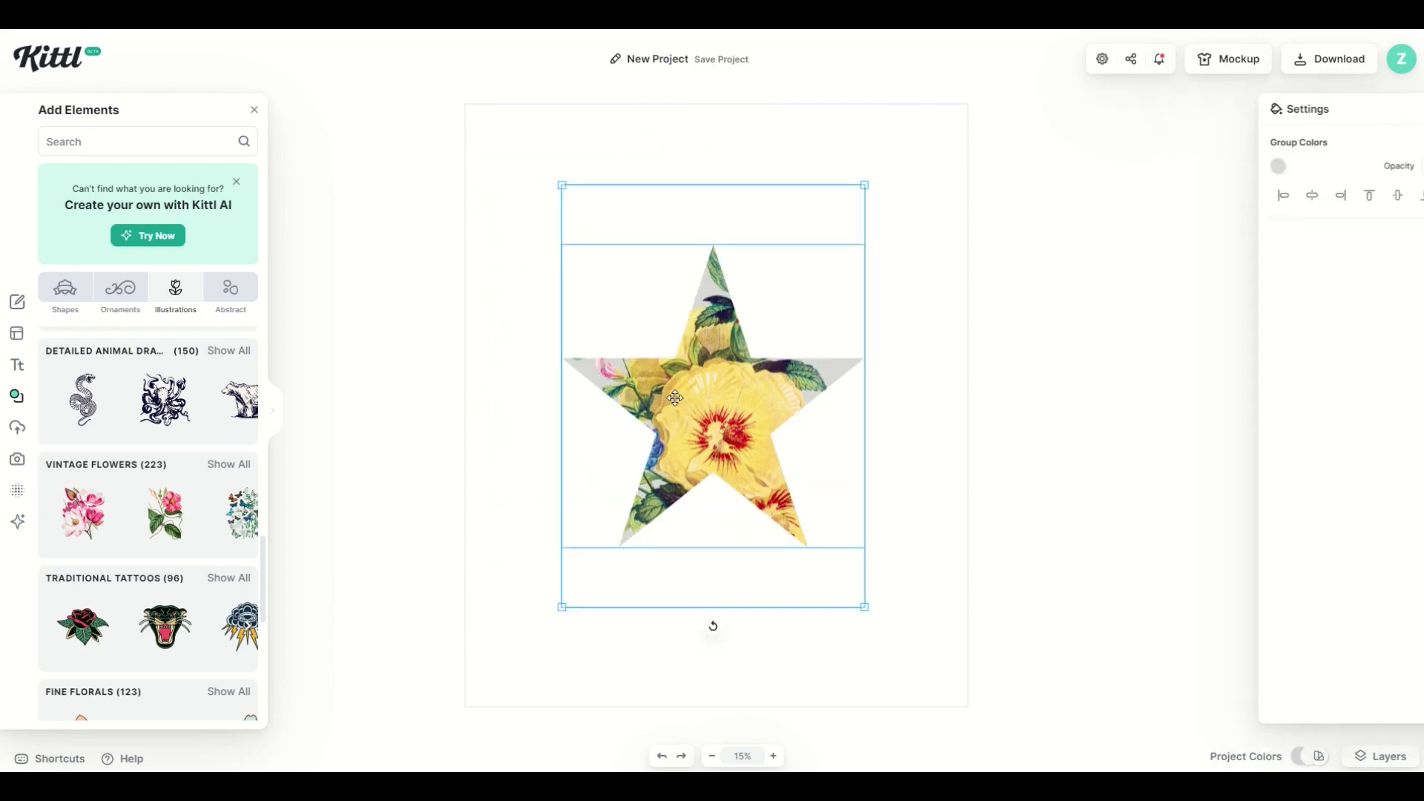
{"action": "mouse_move", "coordinate": [744, 413]}
{"action": "left_mouse_down"}
{"action": "mouse_move", "coordinate": [682, 438]}
{"action": "mouse_move", "coordinate": [657, 349]}
{"action": "mouse_move", "coordinate": [731, 425]}
{"action": "mouse_move", "coordinate": [700, 386]}
{"action": "mouse_move", "coordinate": [745, 386]}
{"action": "left_mouse_up"}
- Scale up and reposition the flowers inside the star for a close-up fill
{"action": "double_click", "coordinate": [731, 425]}
{"action": "left_click_drag", "start_coordinate": [561, 169], "coordinate": [319, 92]}
{"action": "left_click_drag", "start_coordinate": [715, 427], "coordinate": [797, 461]}
{"action": "left_click", "coordinate": [1033, 476]}
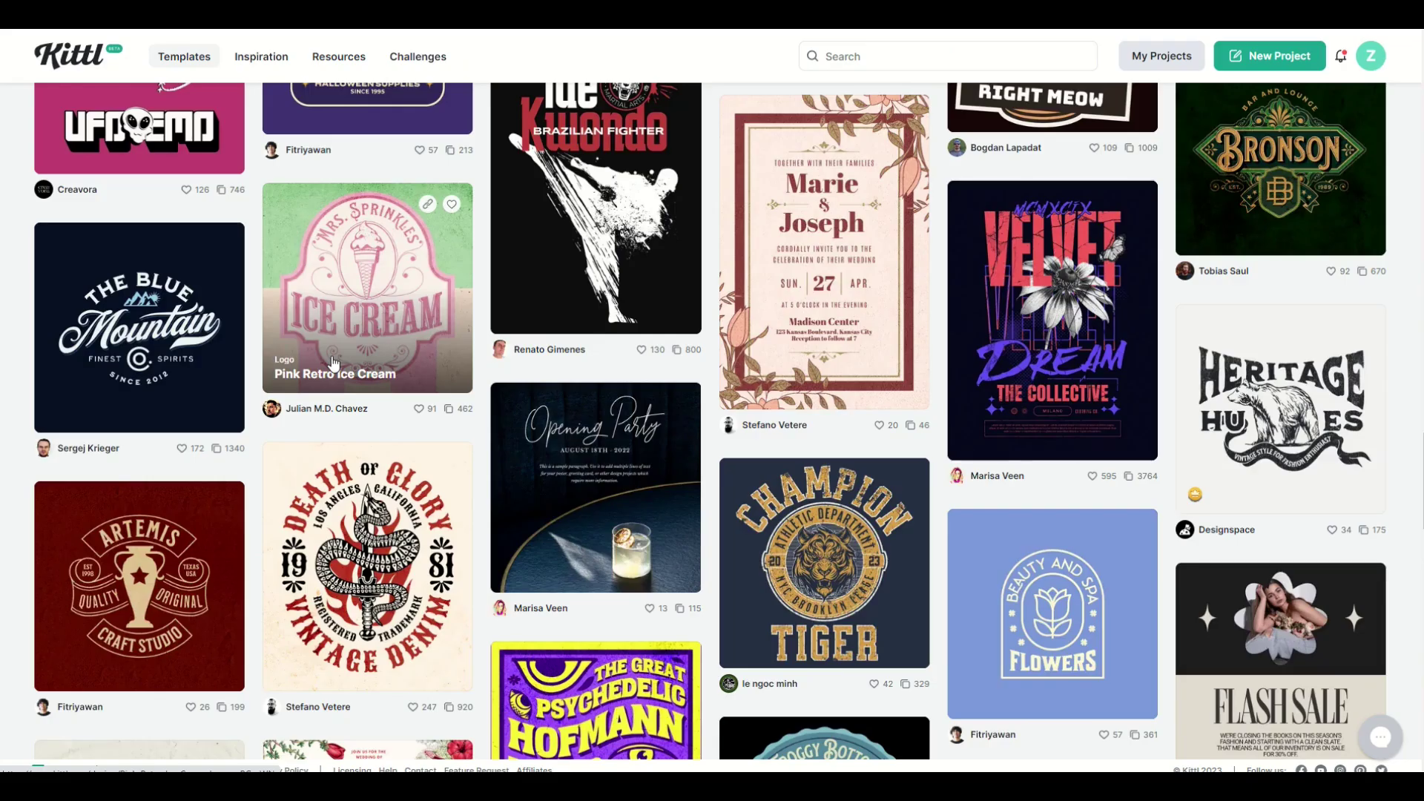
- Scroll down the templates gallery and open the Gorillas Fight Club Wild Animal Logo template
{"action": "scroll", "coordinate": [332, 356], "scroll_direction": "down", "scroll_amount": 2}
{"action": "scroll", "coordinate": [333, 362], "scroll_direction": "down", "scroll_amount": 7}
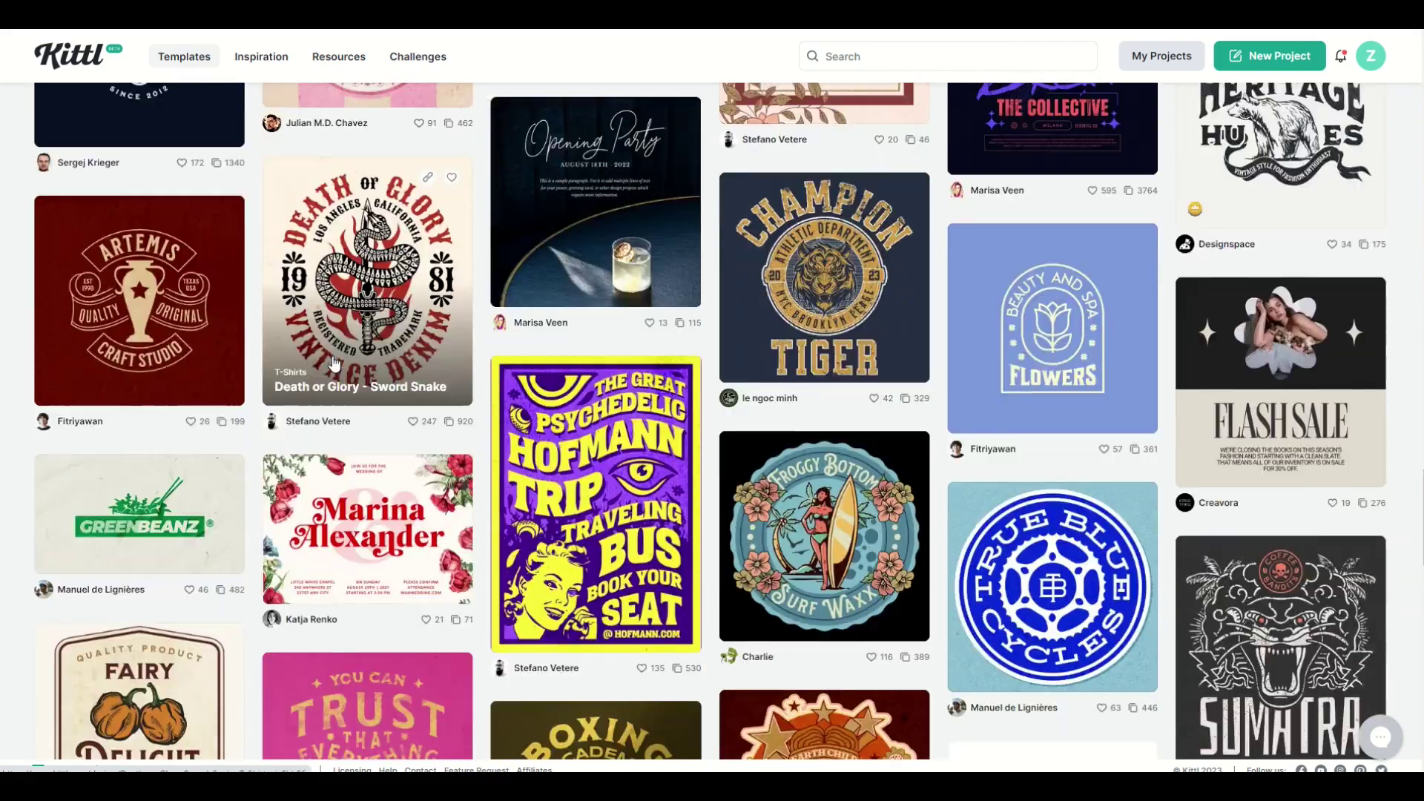
{"action": "scroll", "coordinate": [333, 362], "scroll_direction": "down", "scroll_amount": 8}
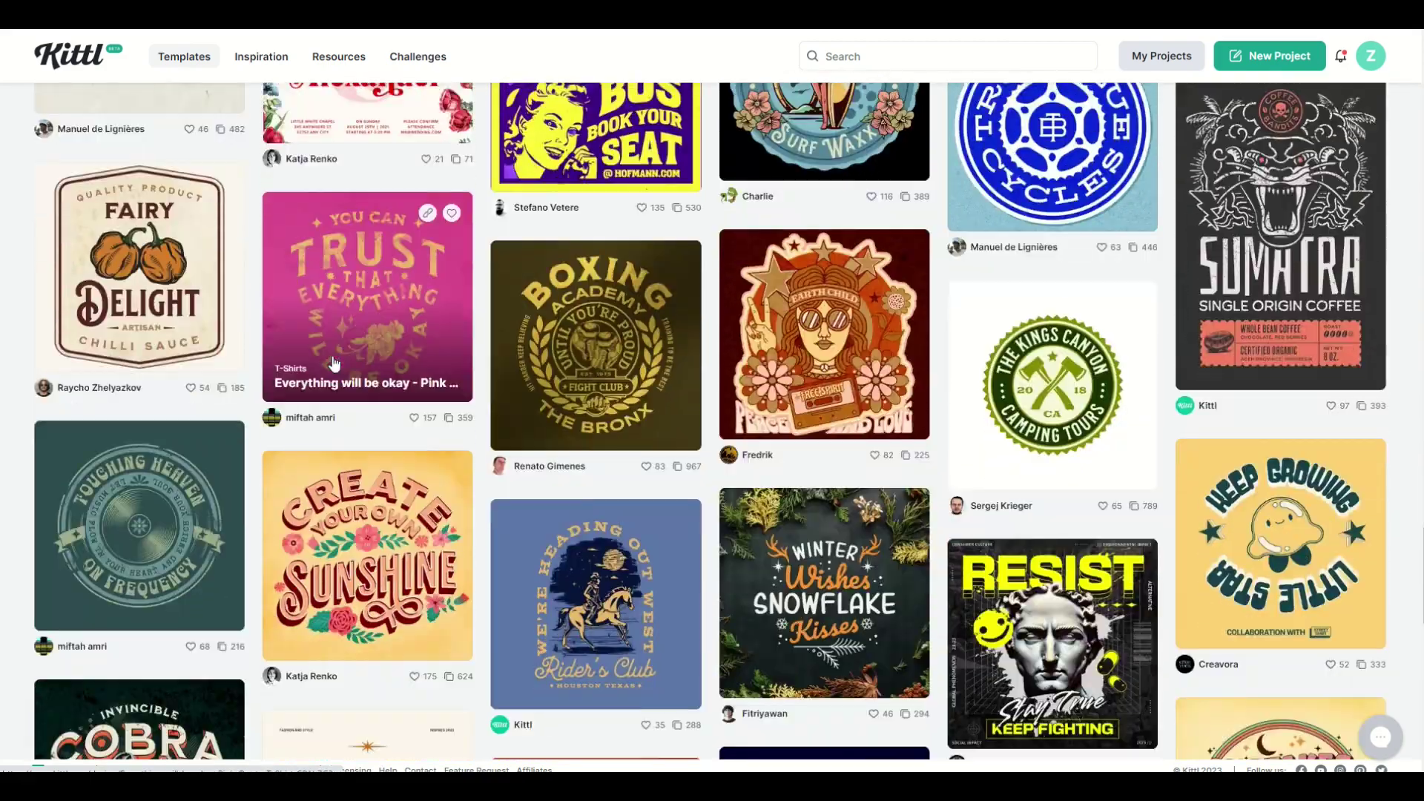
{"action": "scroll", "coordinate": [333, 362], "scroll_direction": "down", "scroll_amount": 6}
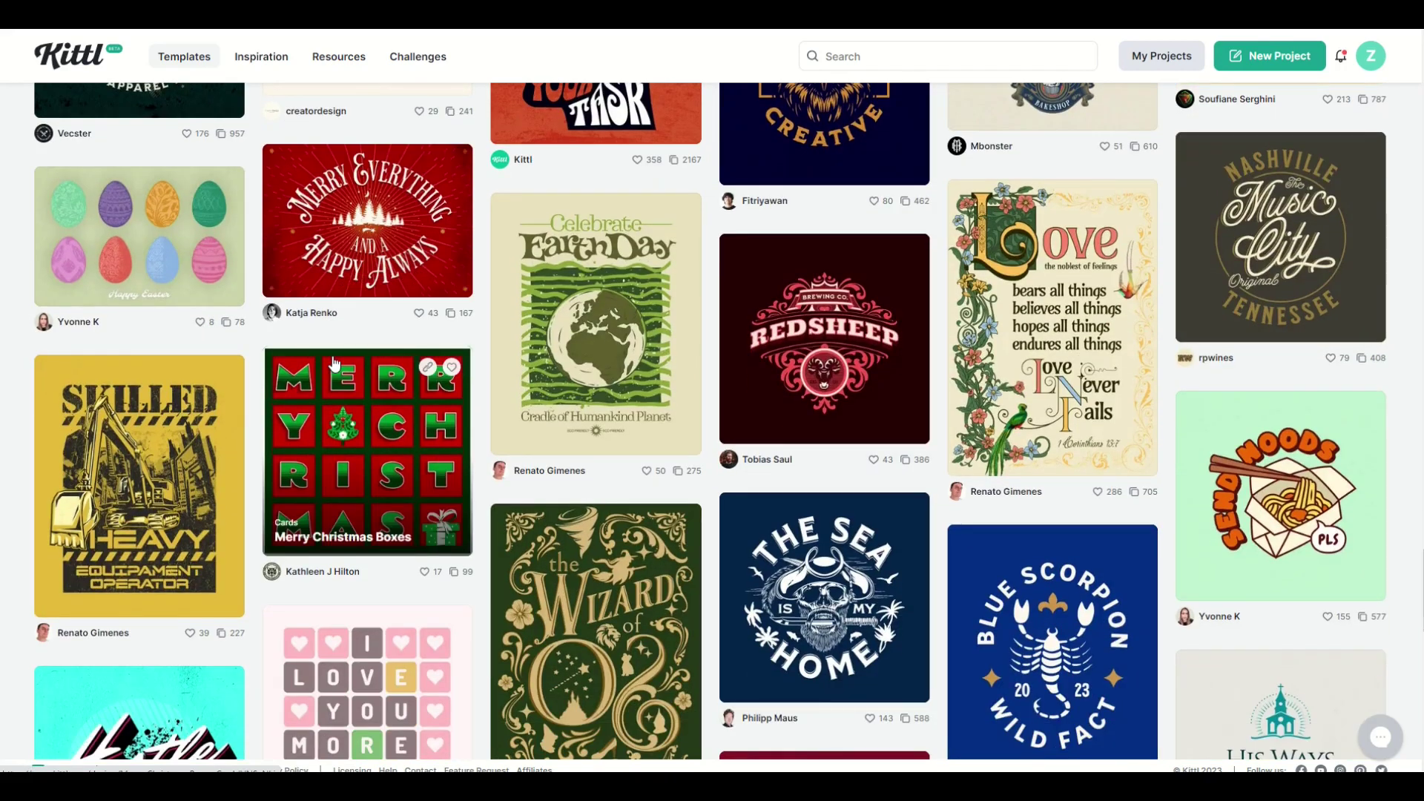
{"action": "scroll", "coordinate": [333, 362], "scroll_direction": "down", "scroll_amount": 5}
{"action": "scroll", "coordinate": [334, 362], "scroll_direction": "down", "scroll_amount": 8}
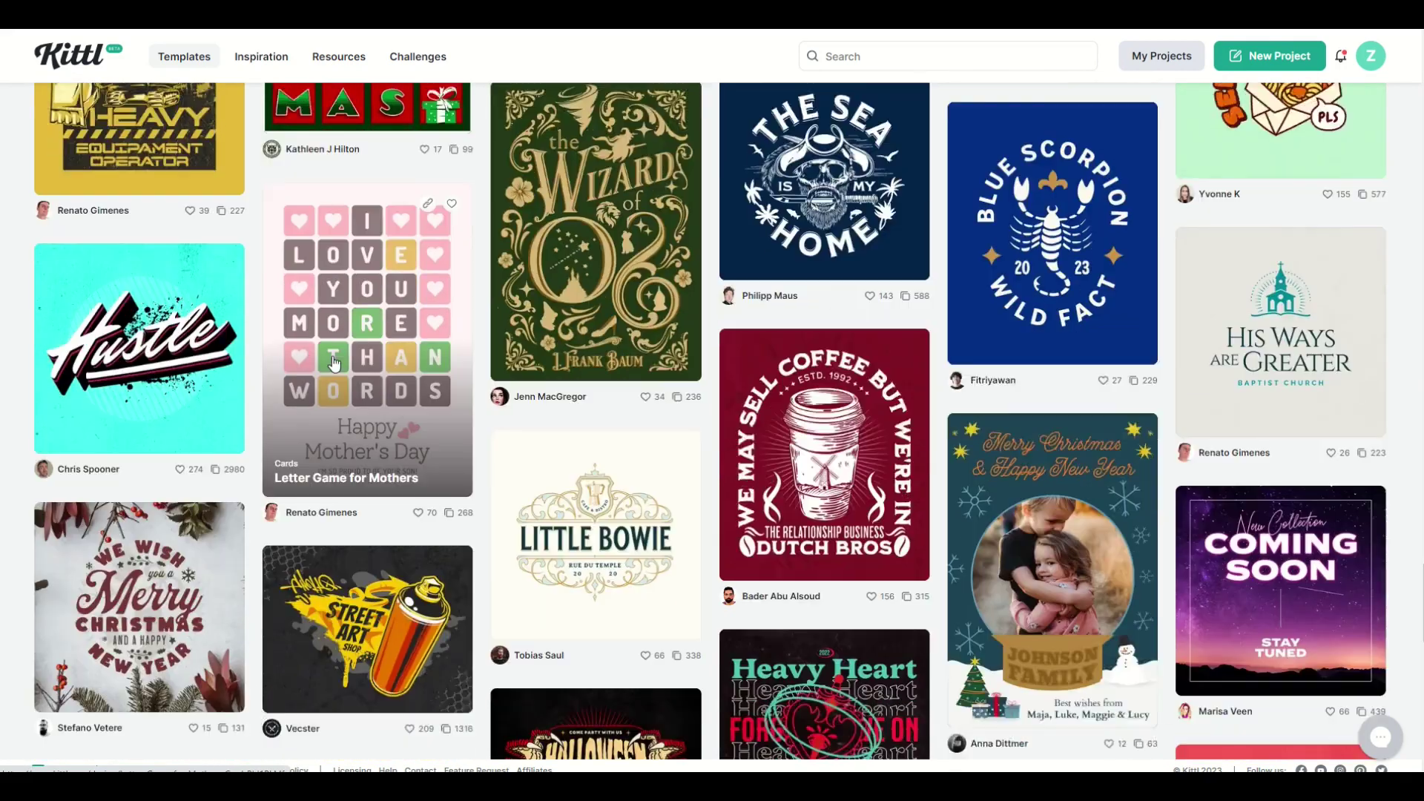
{"action": "scroll", "coordinate": [334, 362], "scroll_direction": "down", "scroll_amount": 5}
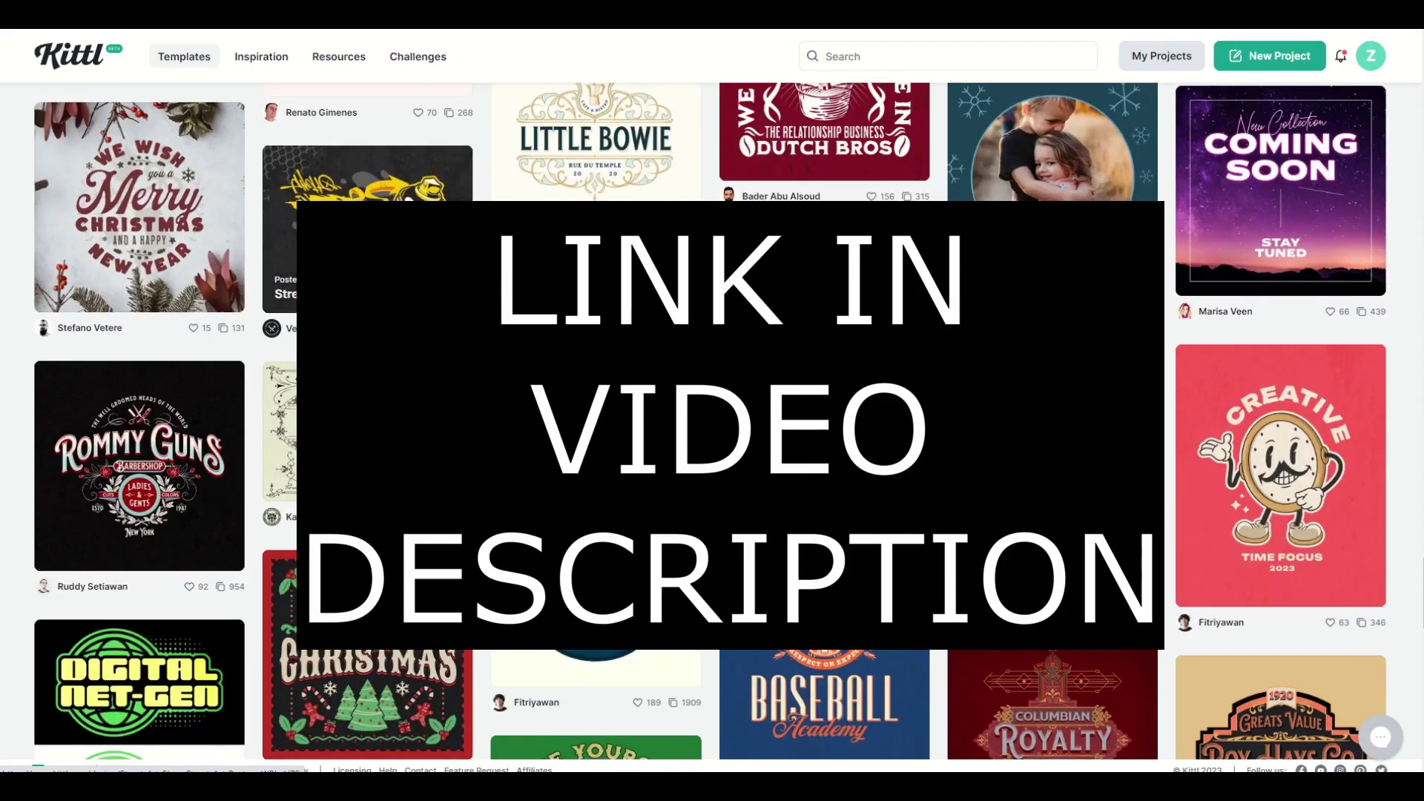
{"action": "scroll", "coordinate": [355, 358], "scroll_direction": "down", "scroll_amount": 8}
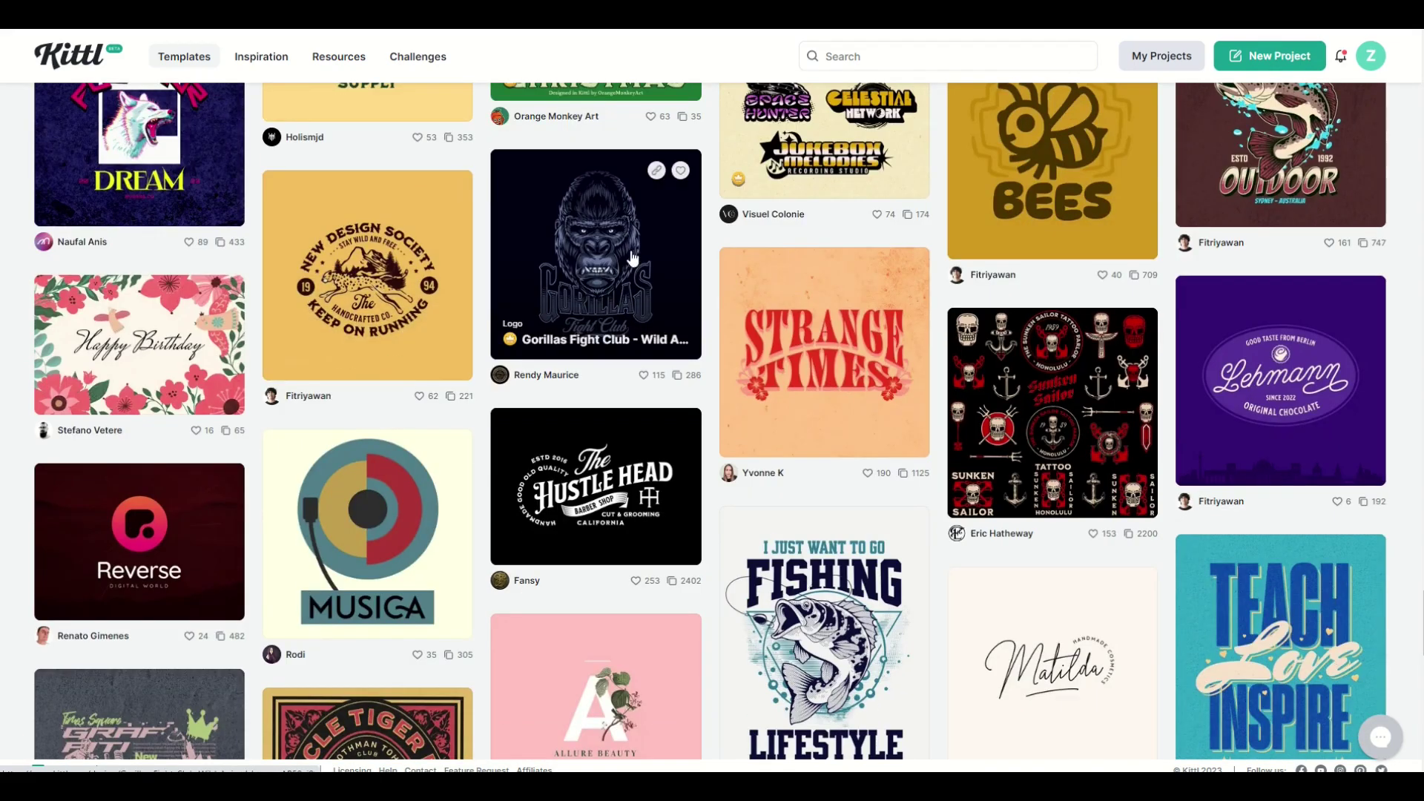
{"action": "left_click", "coordinate": [633, 260]}
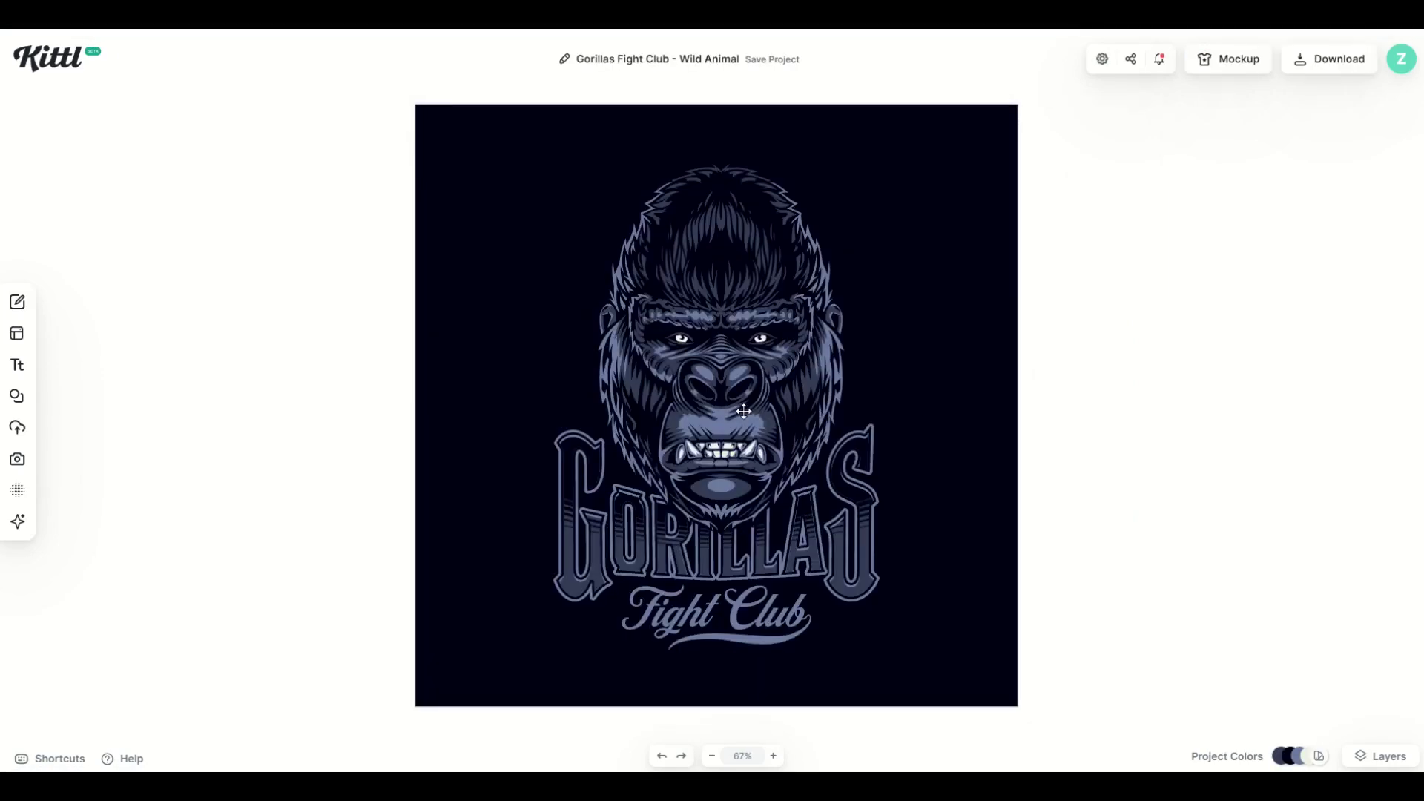
- Select the gorilla head, enlarge it and reposition it over the lettering
{"action": "left_click", "coordinate": [744, 410]}
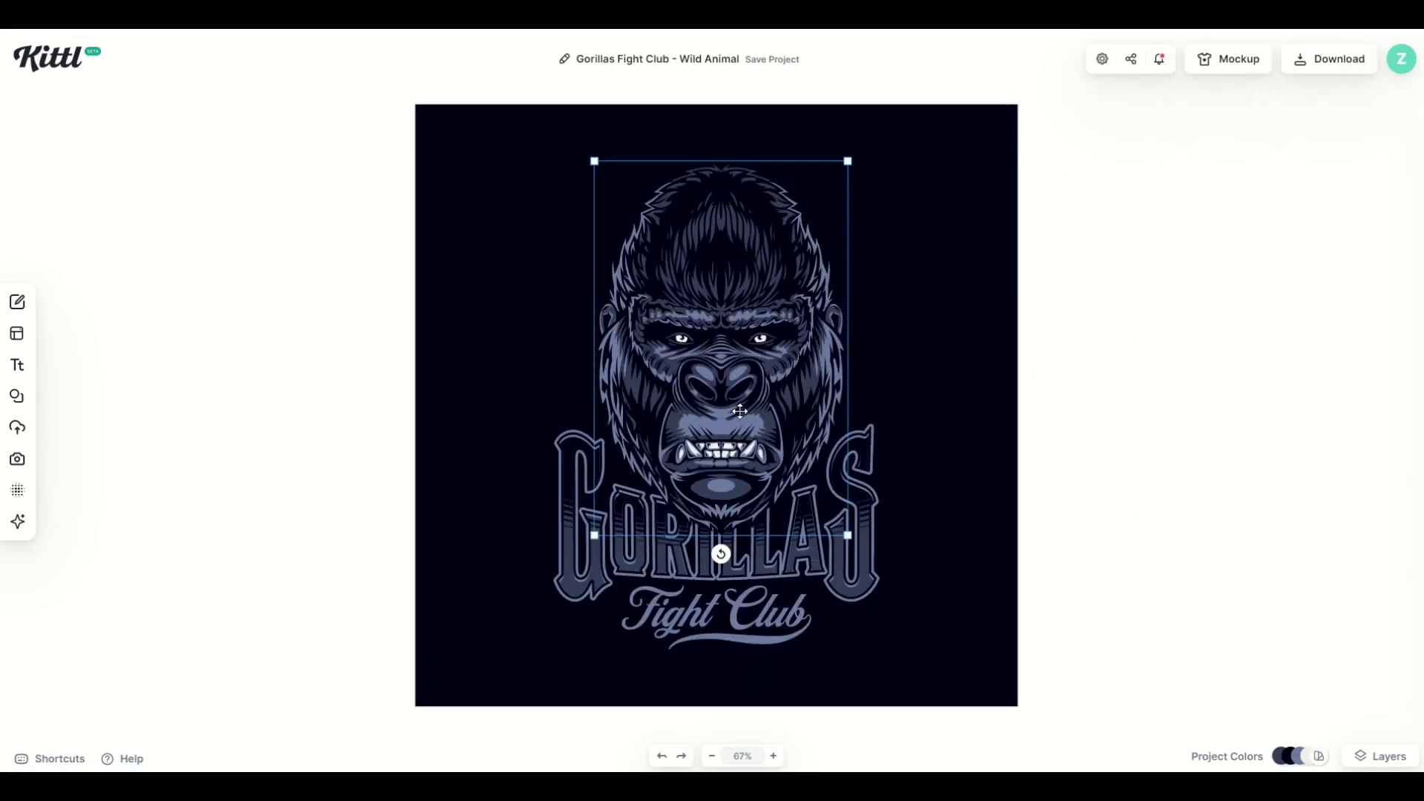
{"action": "left_click_drag", "start_coordinate": [744, 411], "coordinate": [661, 363]}
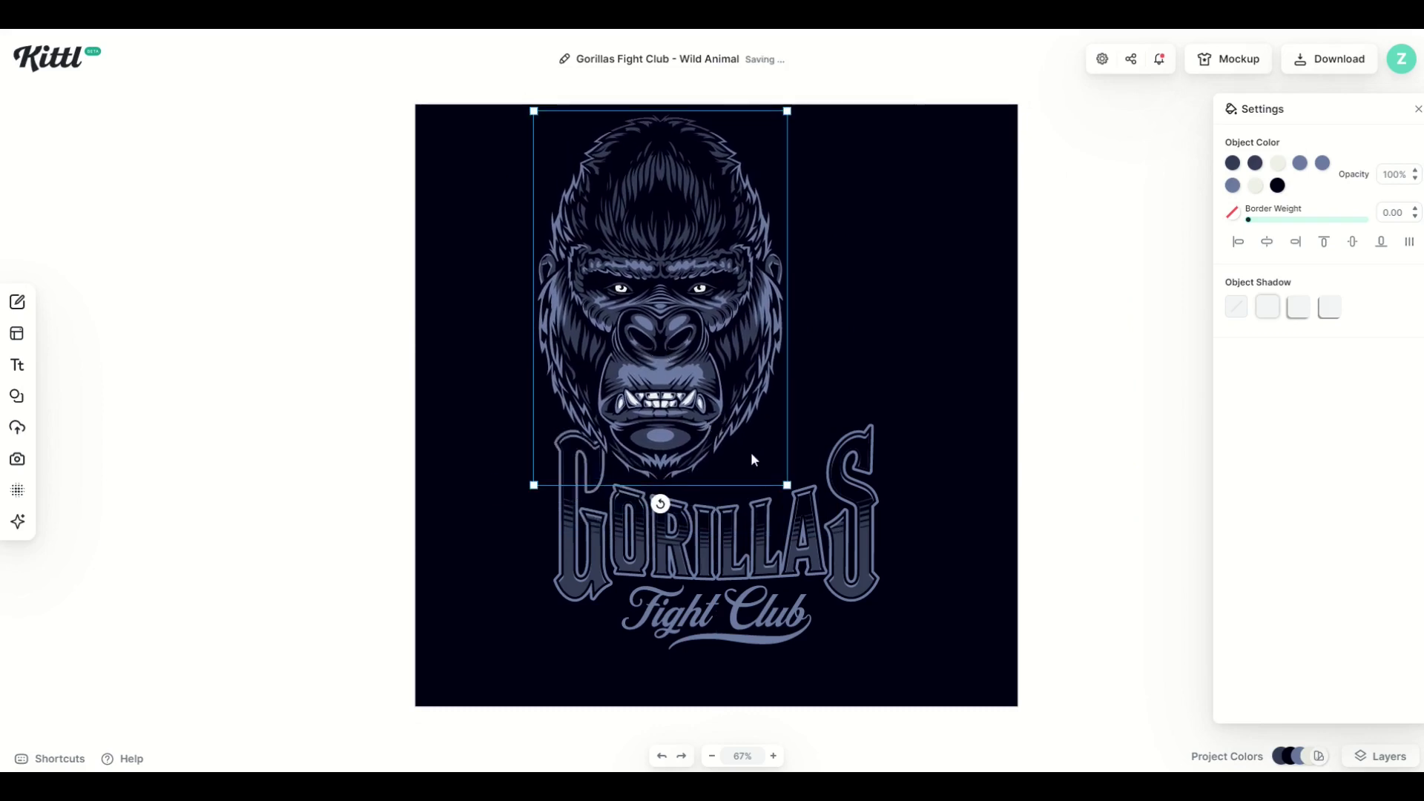
{"action": "left_click_drag", "start_coordinate": [788, 483], "coordinate": [899, 651]}
{"action": "left_click_drag", "start_coordinate": [766, 453], "coordinate": [735, 477]}
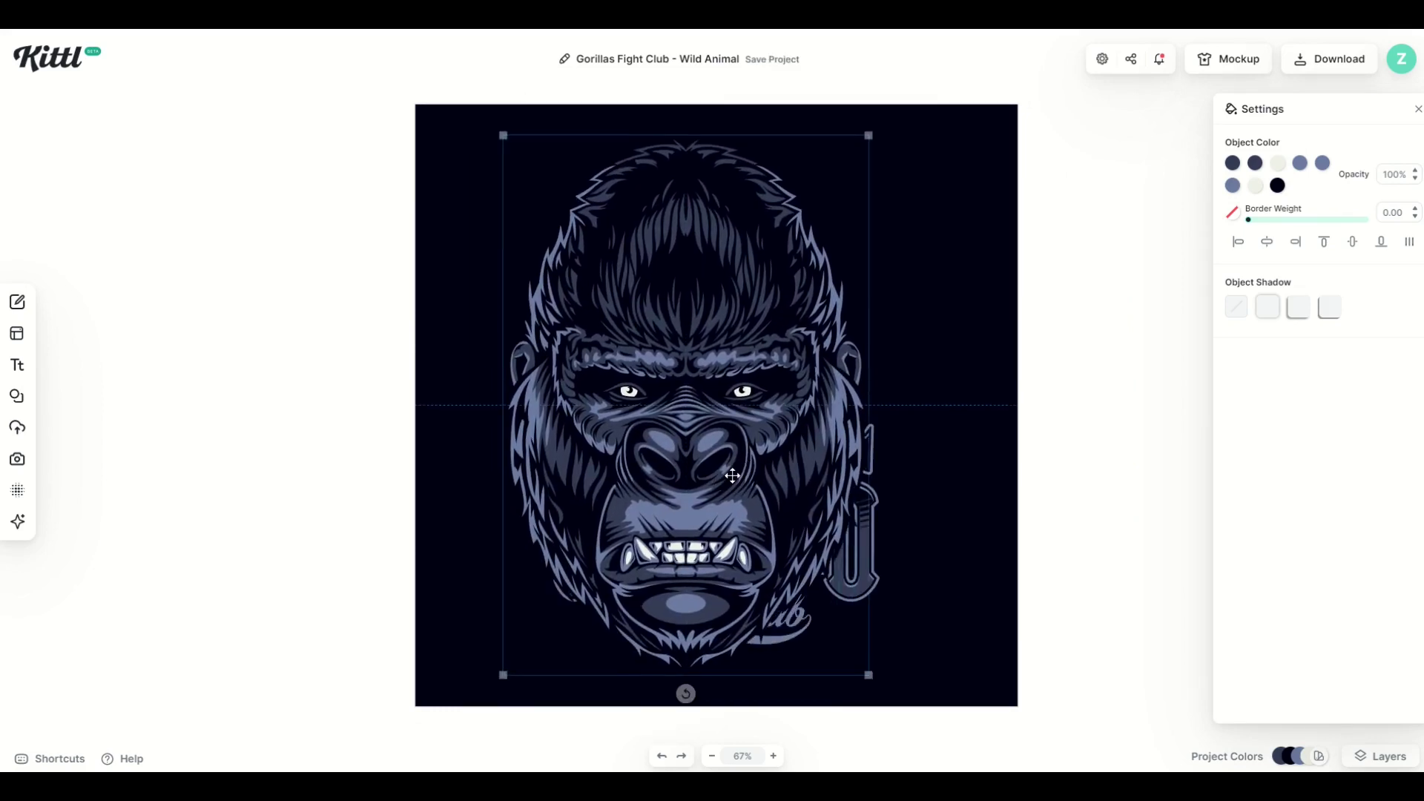
- Recolour the gorilla's grey-blue outline to bright blue 0048eb and nudge the head into place
{"action": "left_click", "coordinate": [1233, 185]}
{"action": "left_click", "coordinate": [1084, 296]}
{"action": "left_click", "coordinate": [1035, 170]}
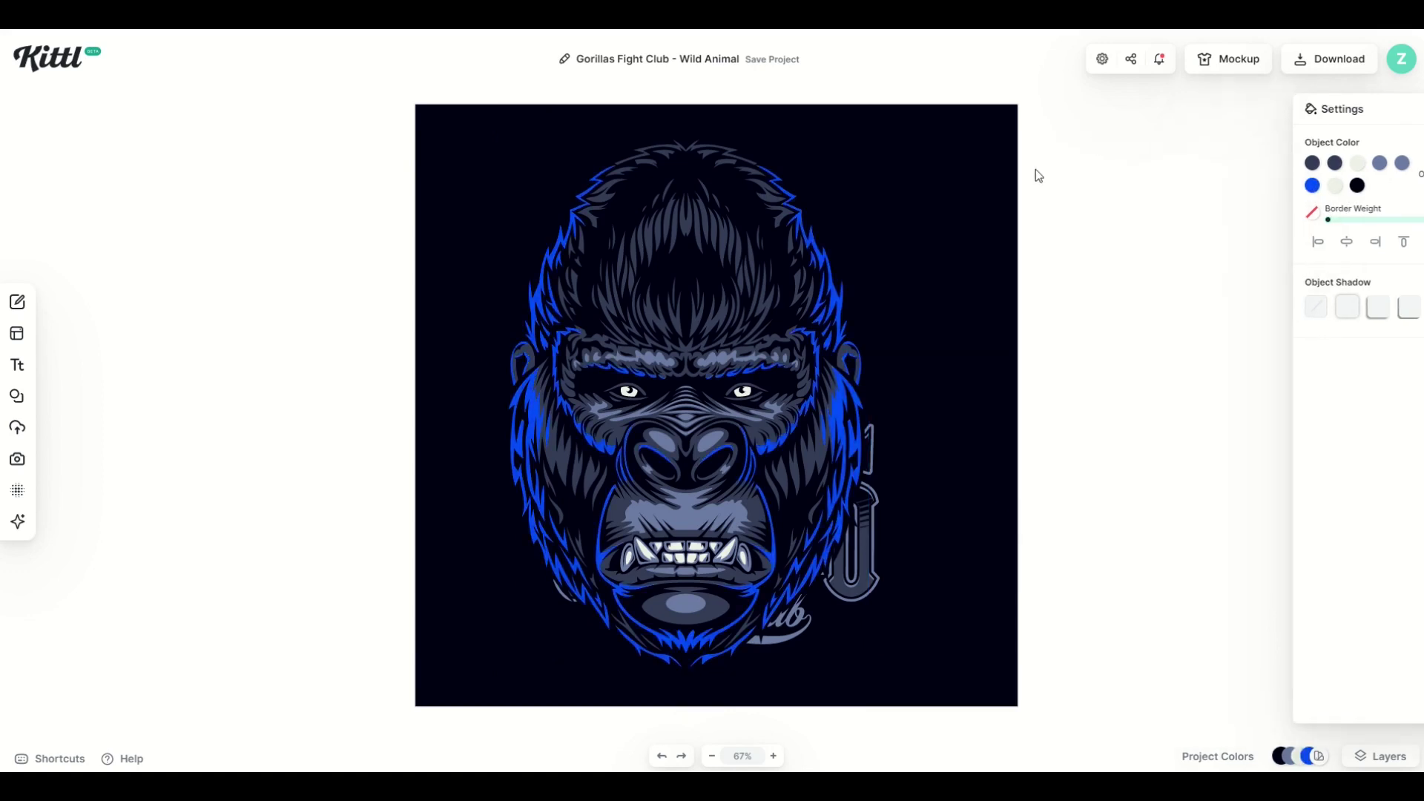
{"action": "mouse_move", "coordinate": [705, 304]}
{"action": "left_mouse_down"}
{"action": "mouse_move", "coordinate": [655, 311]}
{"action": "mouse_move", "coordinate": [725, 301]}
{"action": "left_mouse_up"}
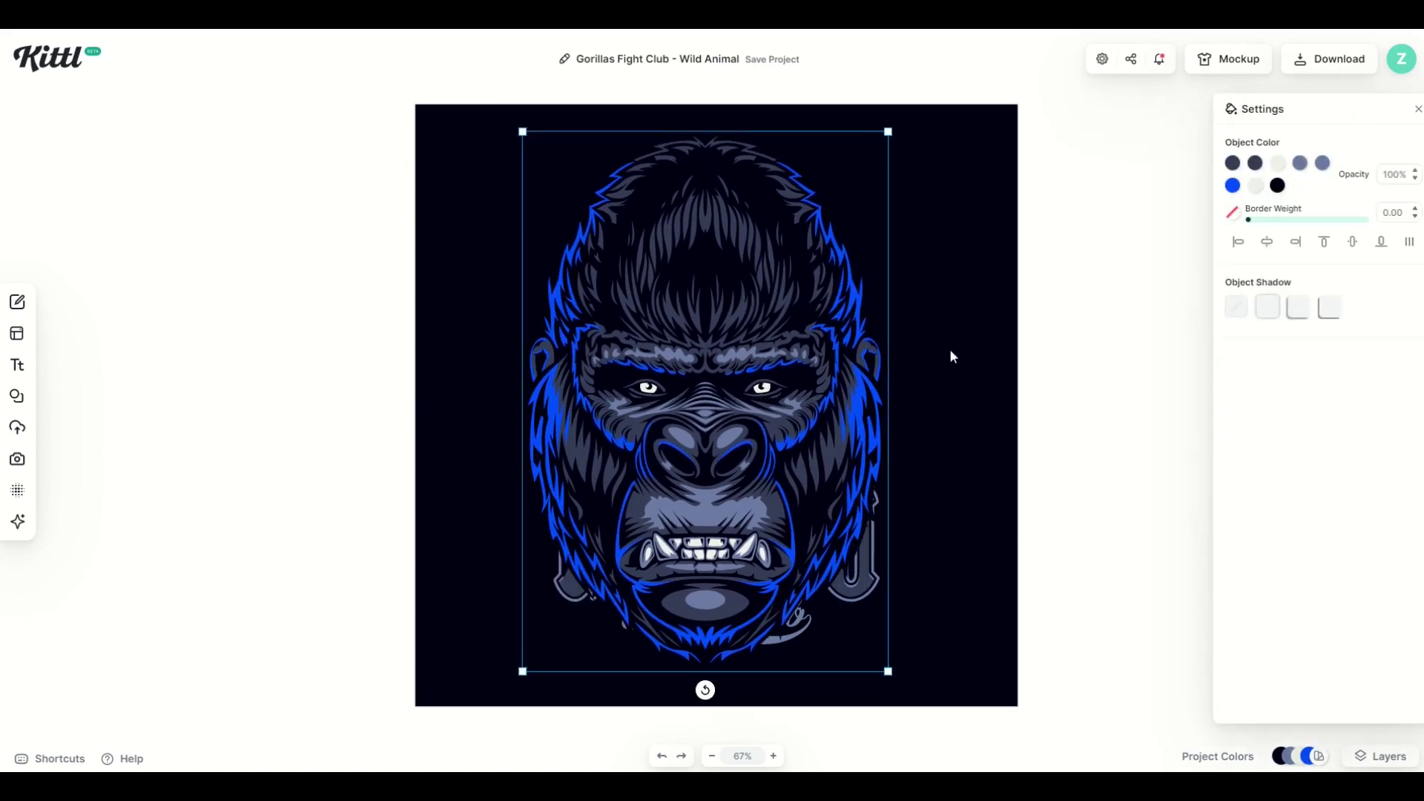